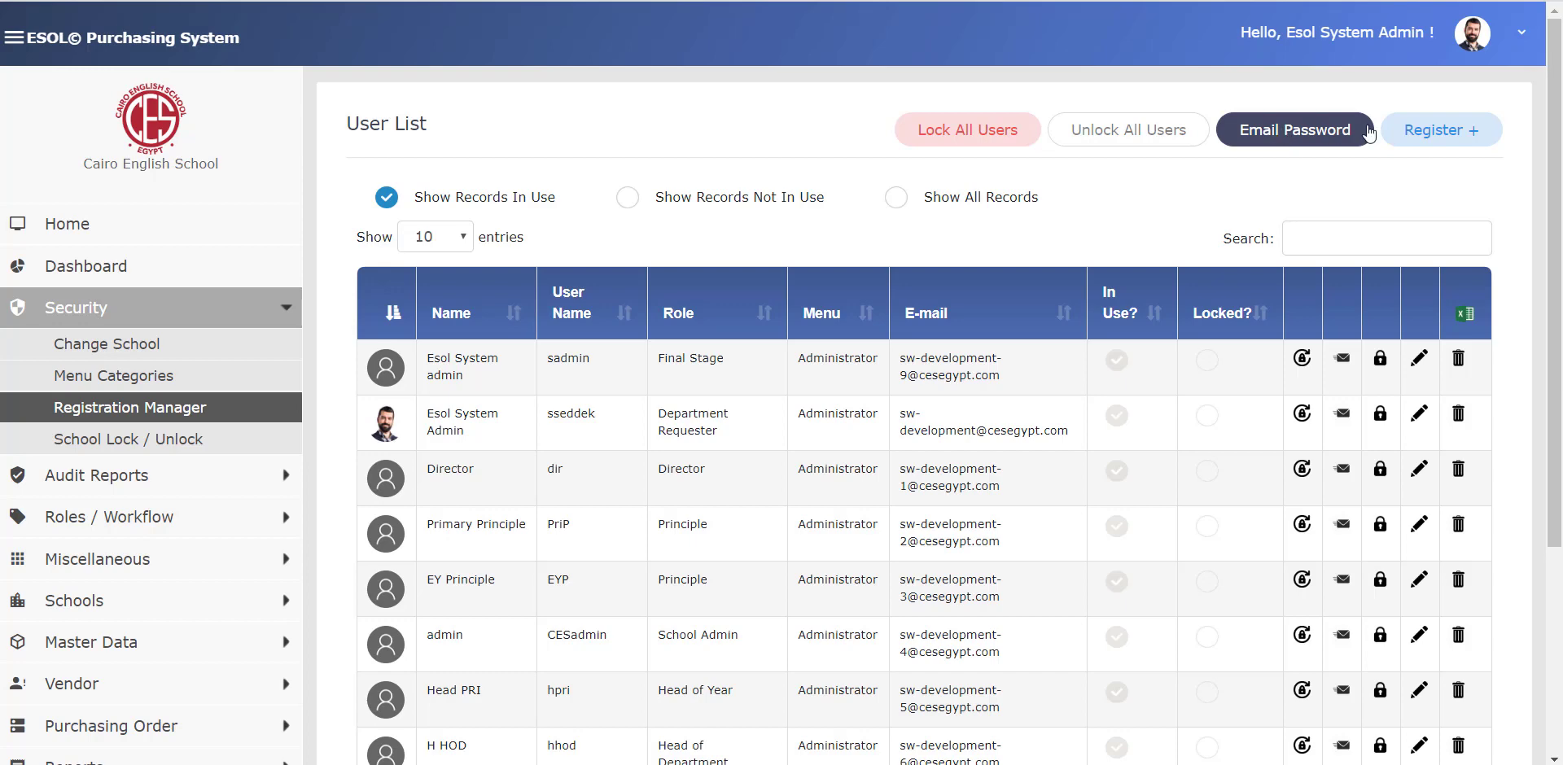
# - Open the Register + form from the User List to add a new user
pyautogui.click(1457, 137)
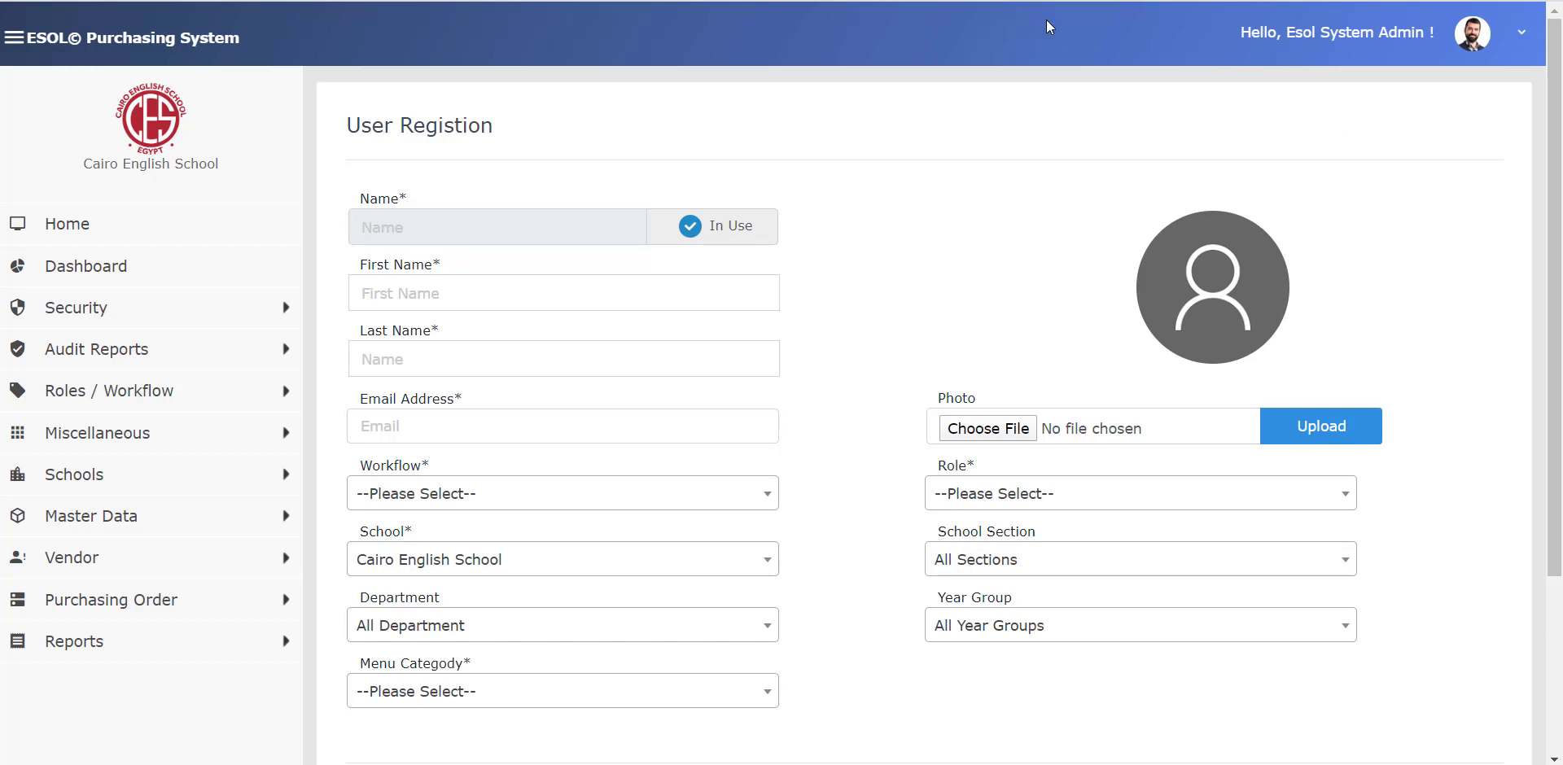
# - Enter first name 'School System', last name 'Admin', and the user's e-mail address
pyautogui.click(489, 293)
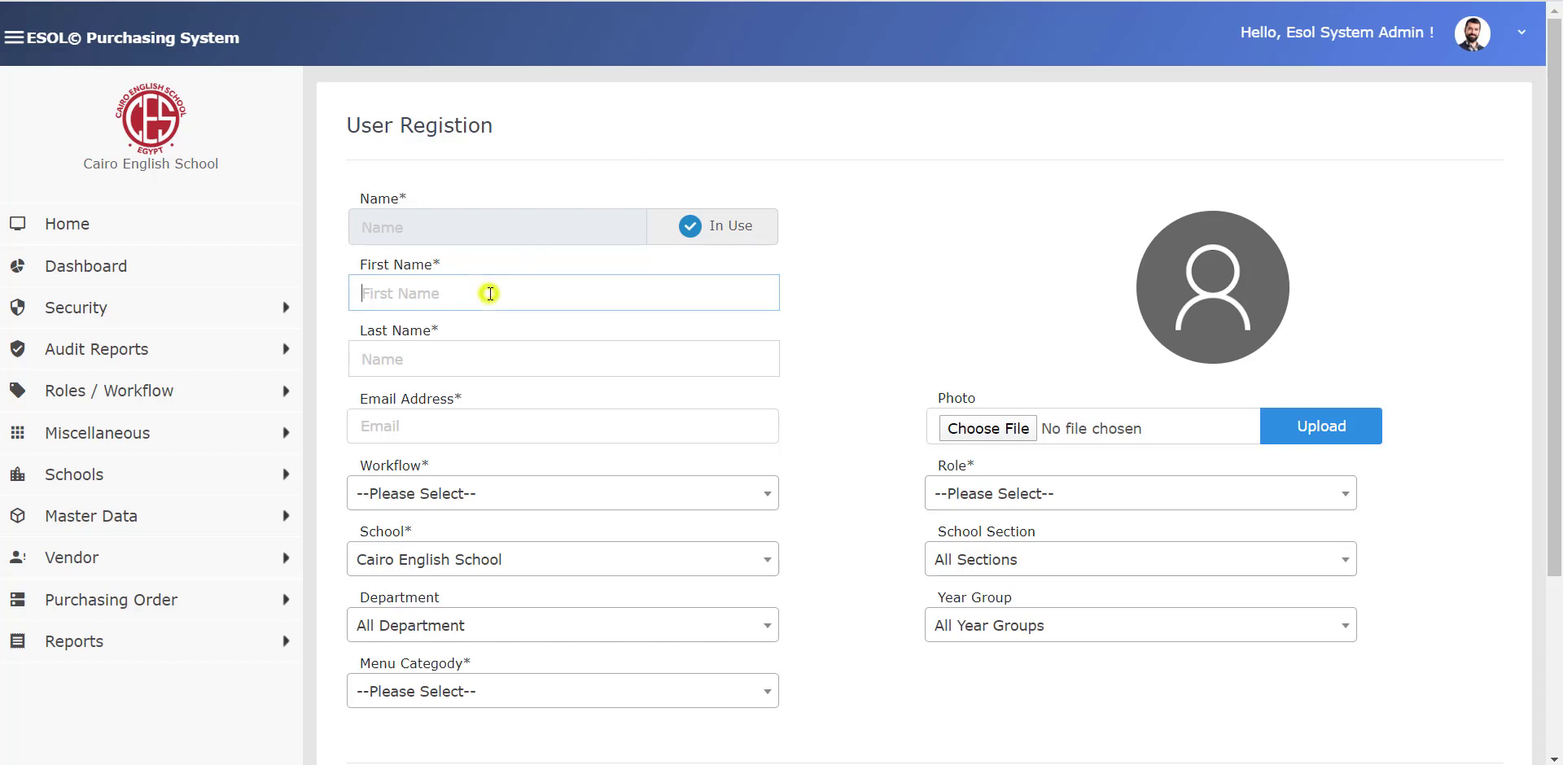
pyautogui.click(466, 359)
pyautogui.click(474, 427)
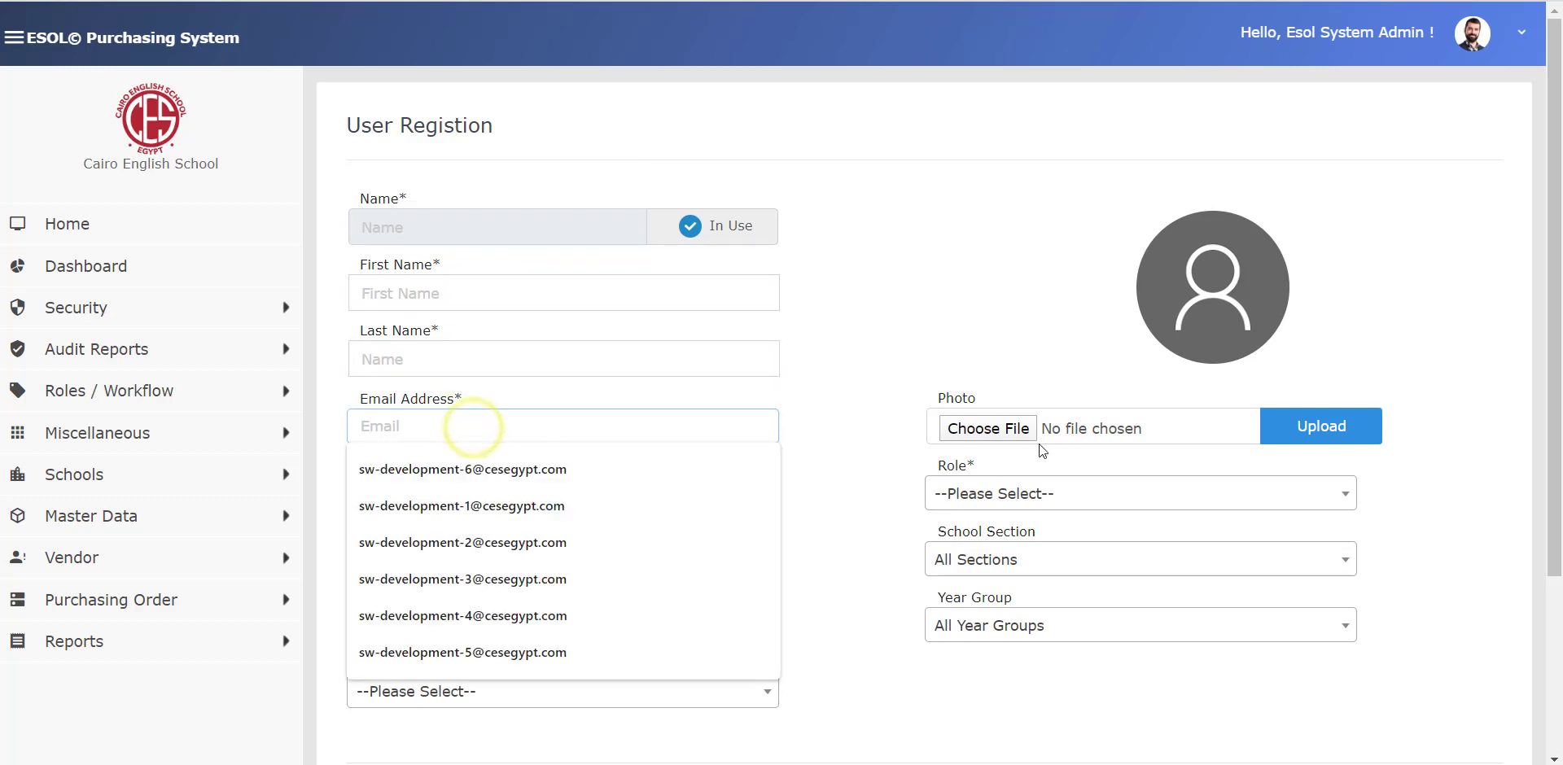
pyautogui.click(880, 360)
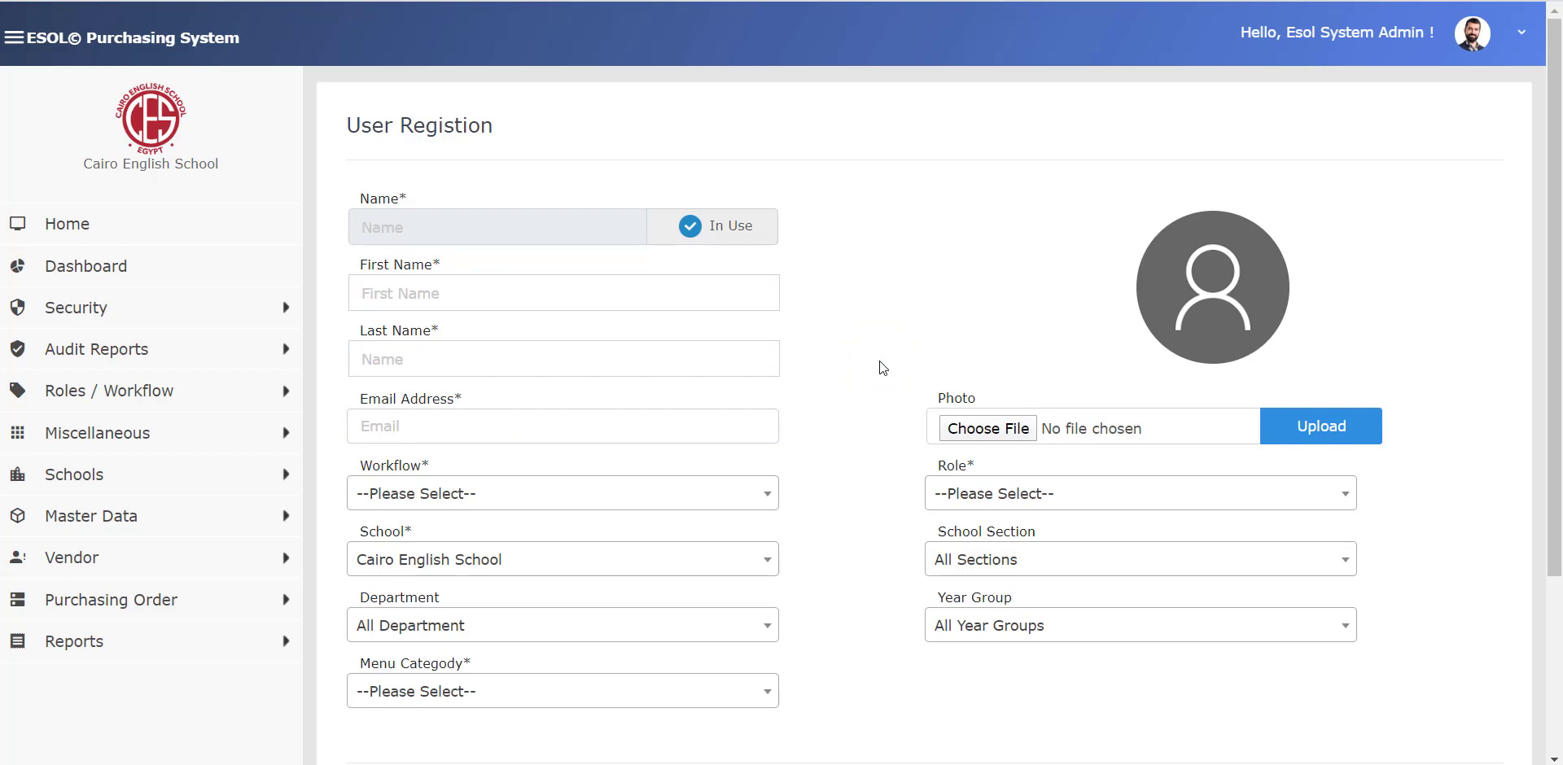
pyautogui.click(605, 297)
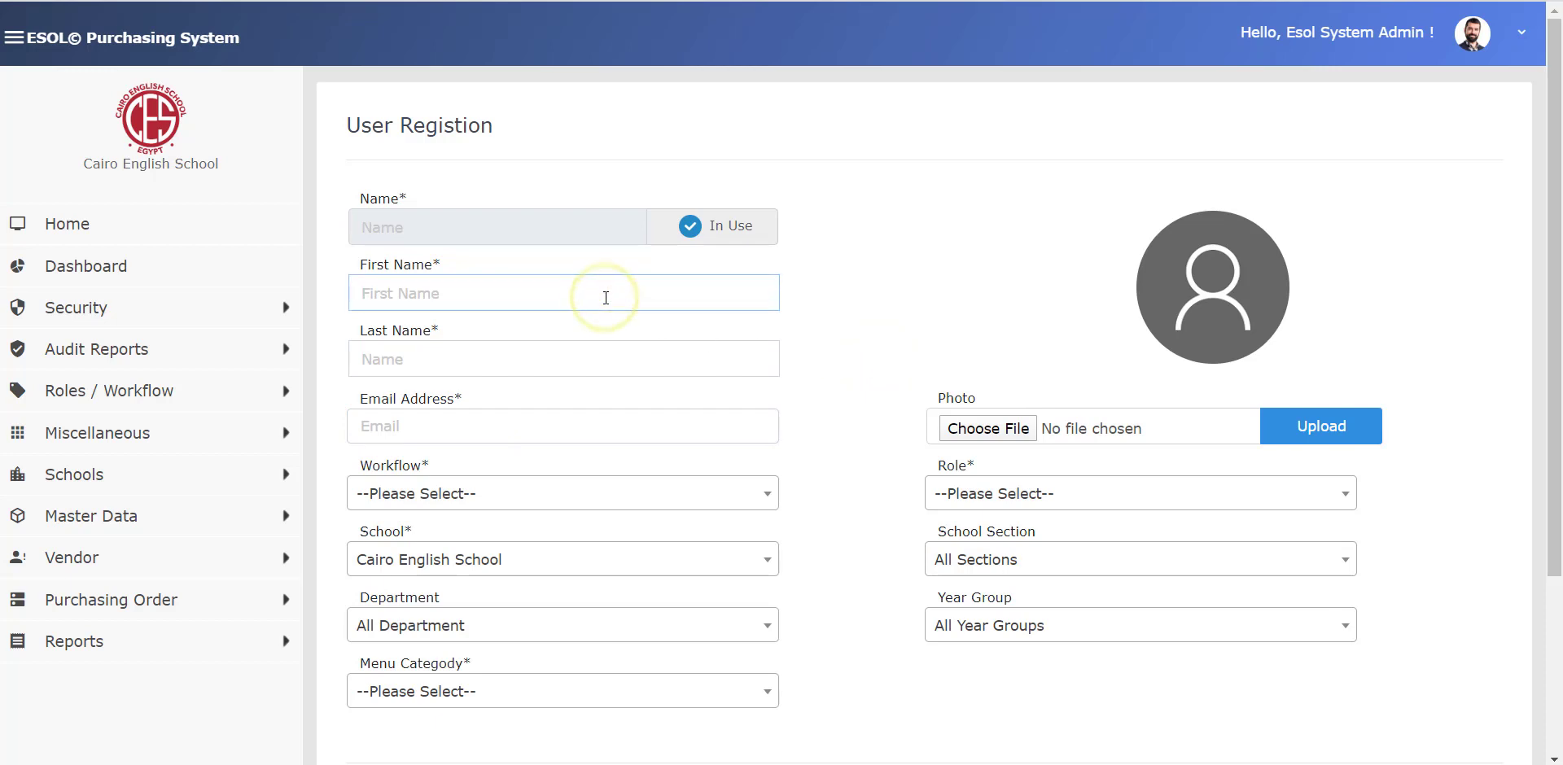
pyautogui.write('School System')
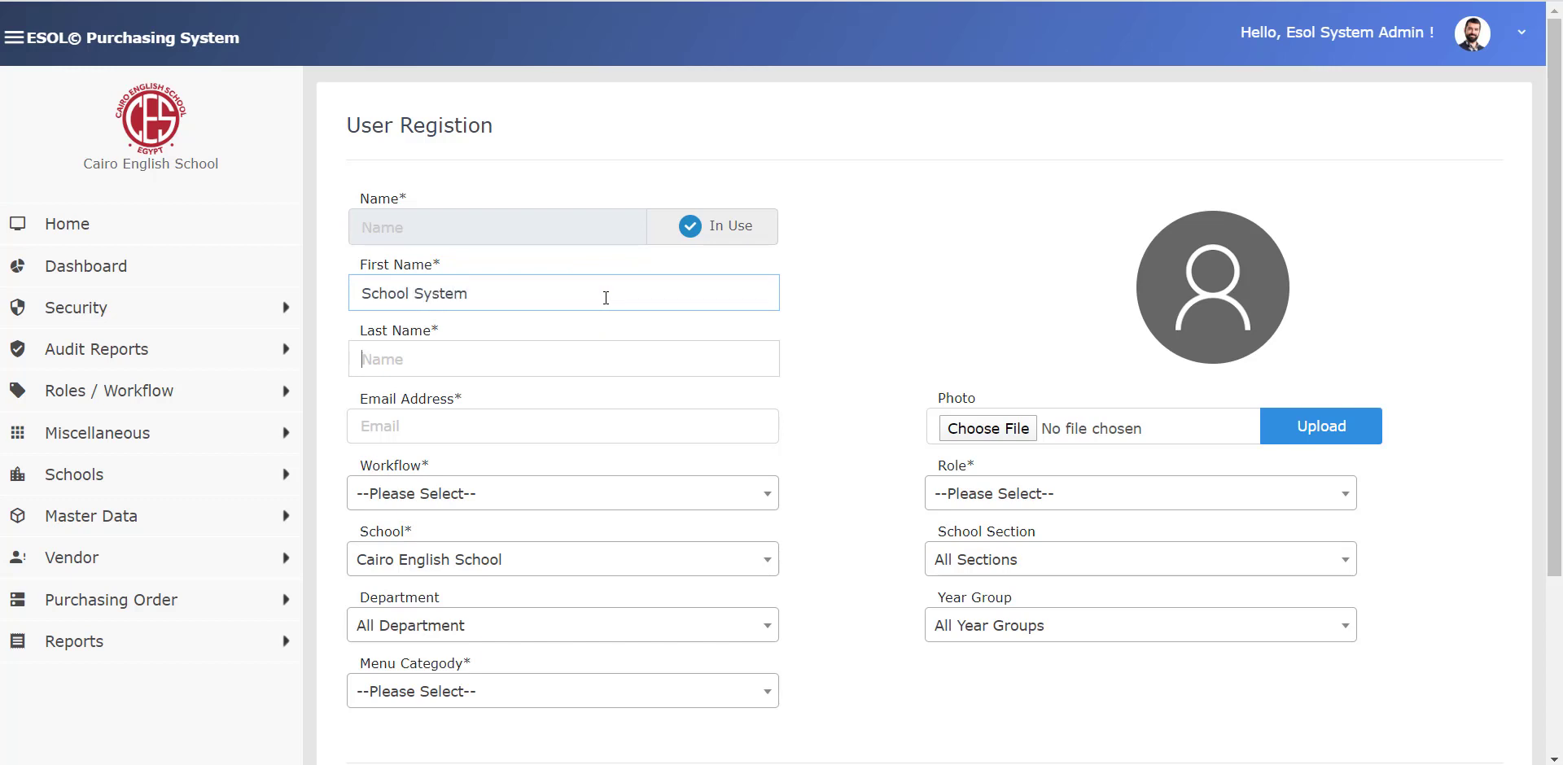
pyautogui.press('Tab')
pyautogui.write('Admin')
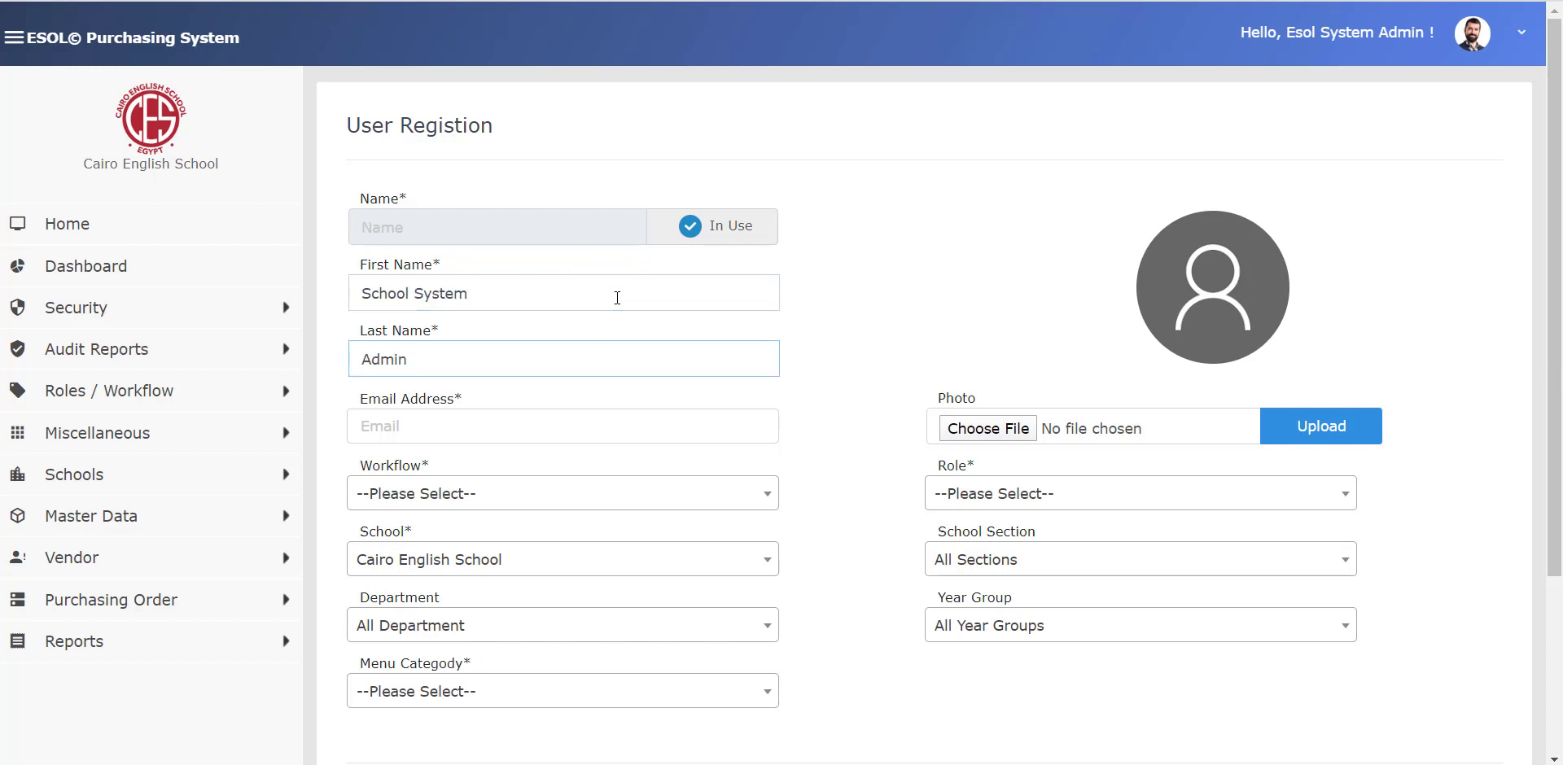
pyautogui.click(603, 431)
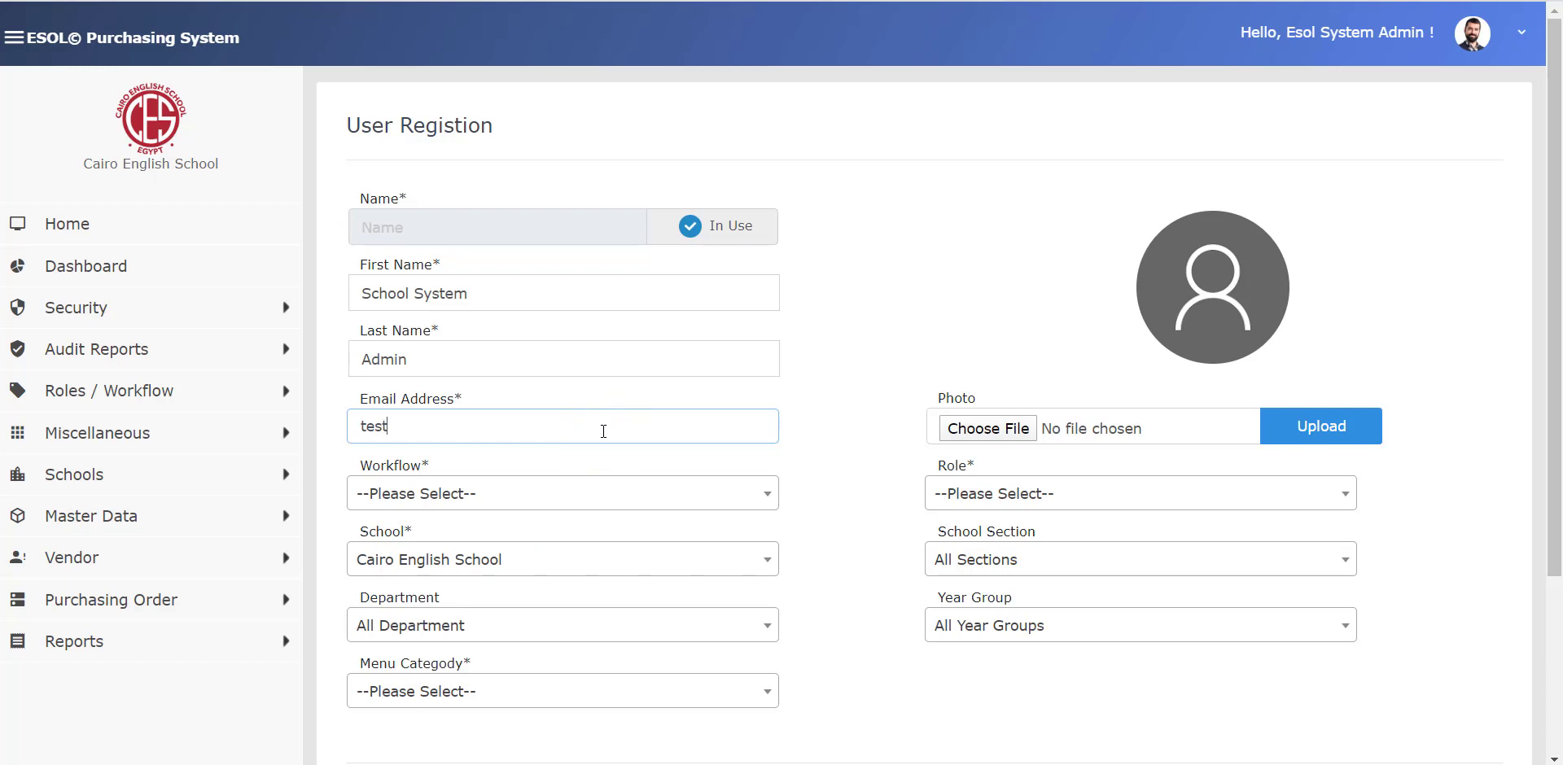
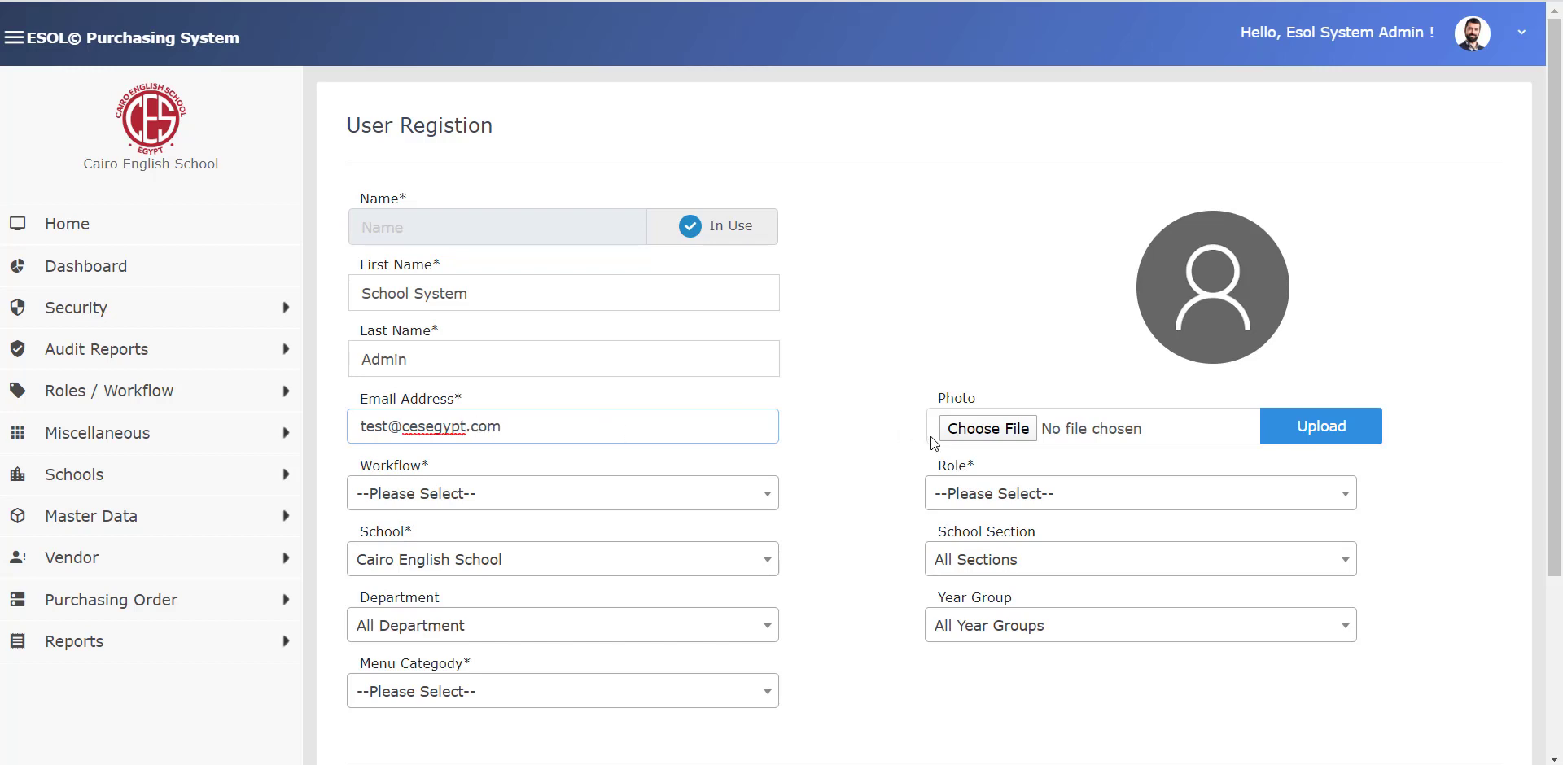
pyautogui.click(872, 438)
pyautogui.click(673, 421)
pyautogui.press('BackSpace')
pyautogui.press('BackSpace')
pyautogui.click(689, 367)
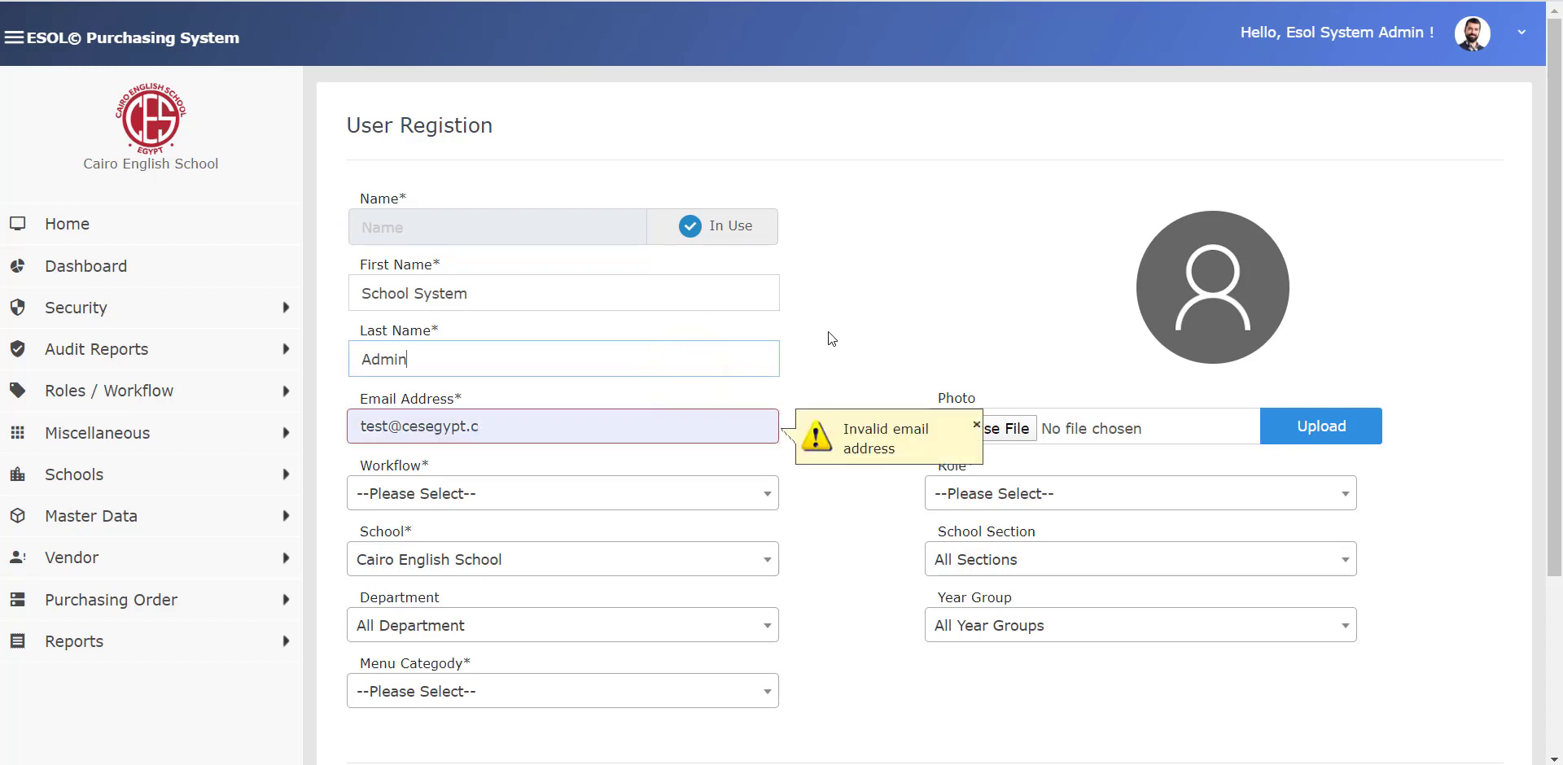
pyautogui.click(484, 429)
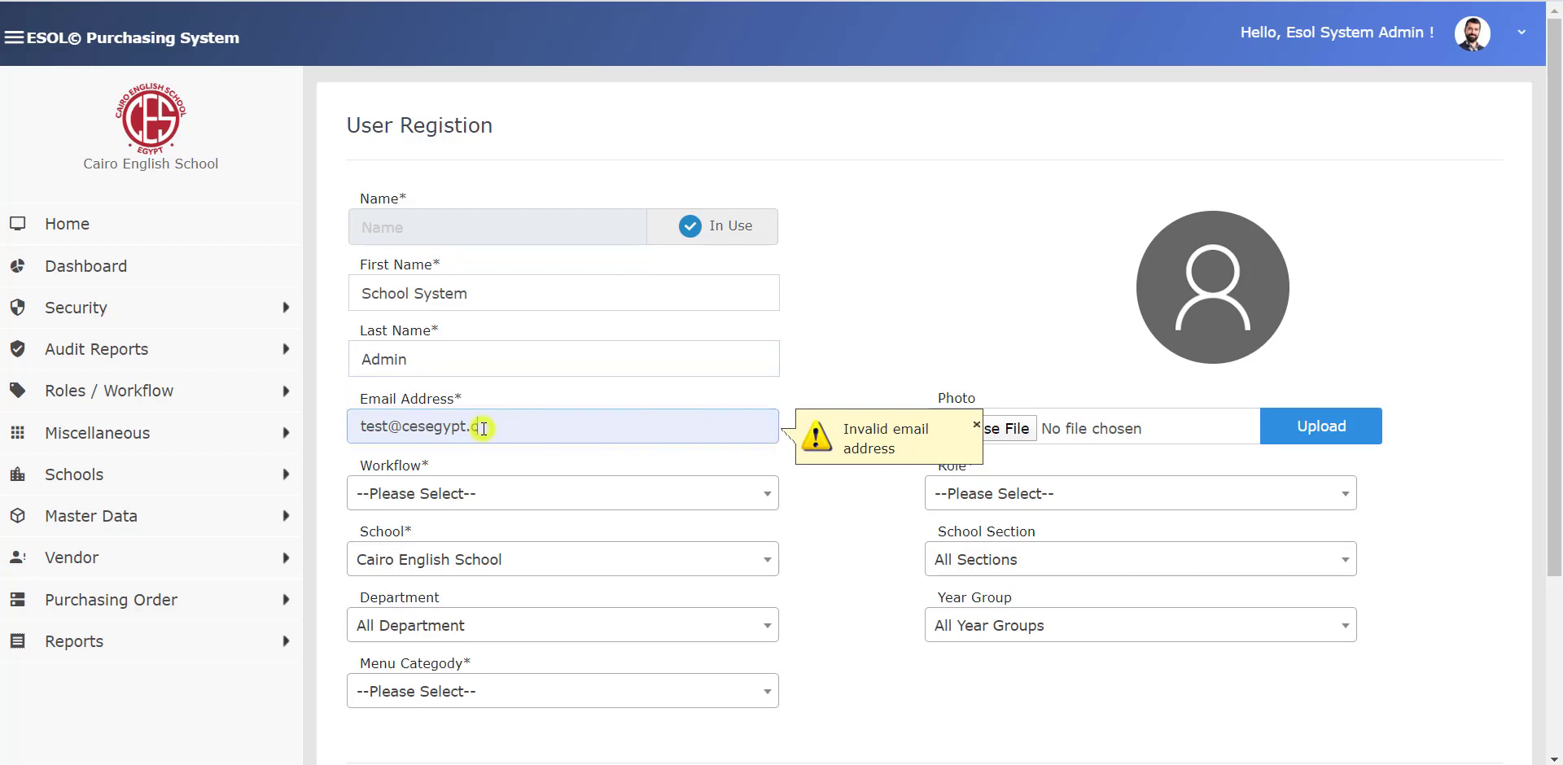
pyautogui.write('om')
pyautogui.click(633, 359)
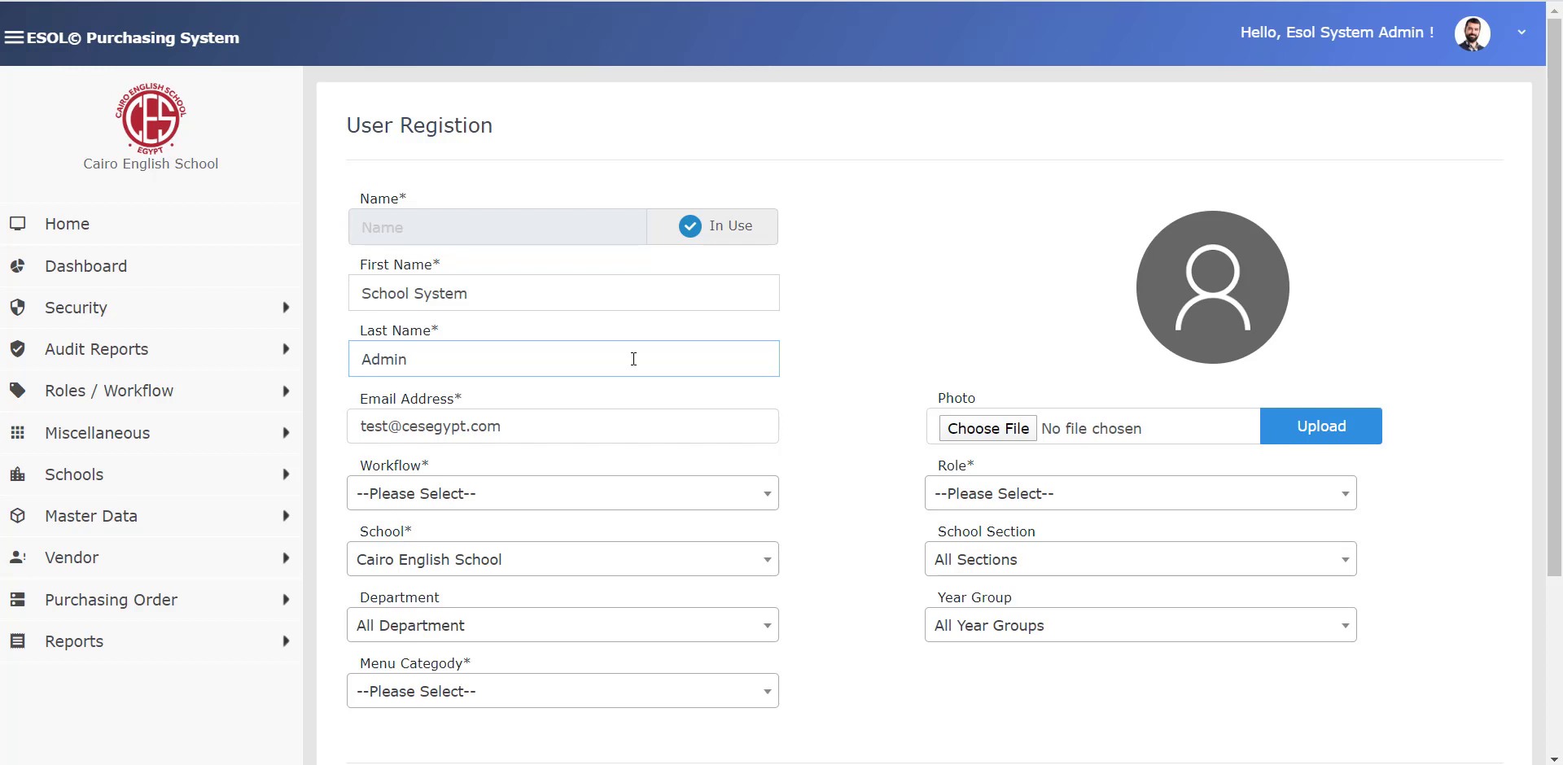
pyautogui.click(537, 491)
# - Set the workflow to Esol Purchasing Workflow and the role to School Admin
pyautogui.click(442, 599)
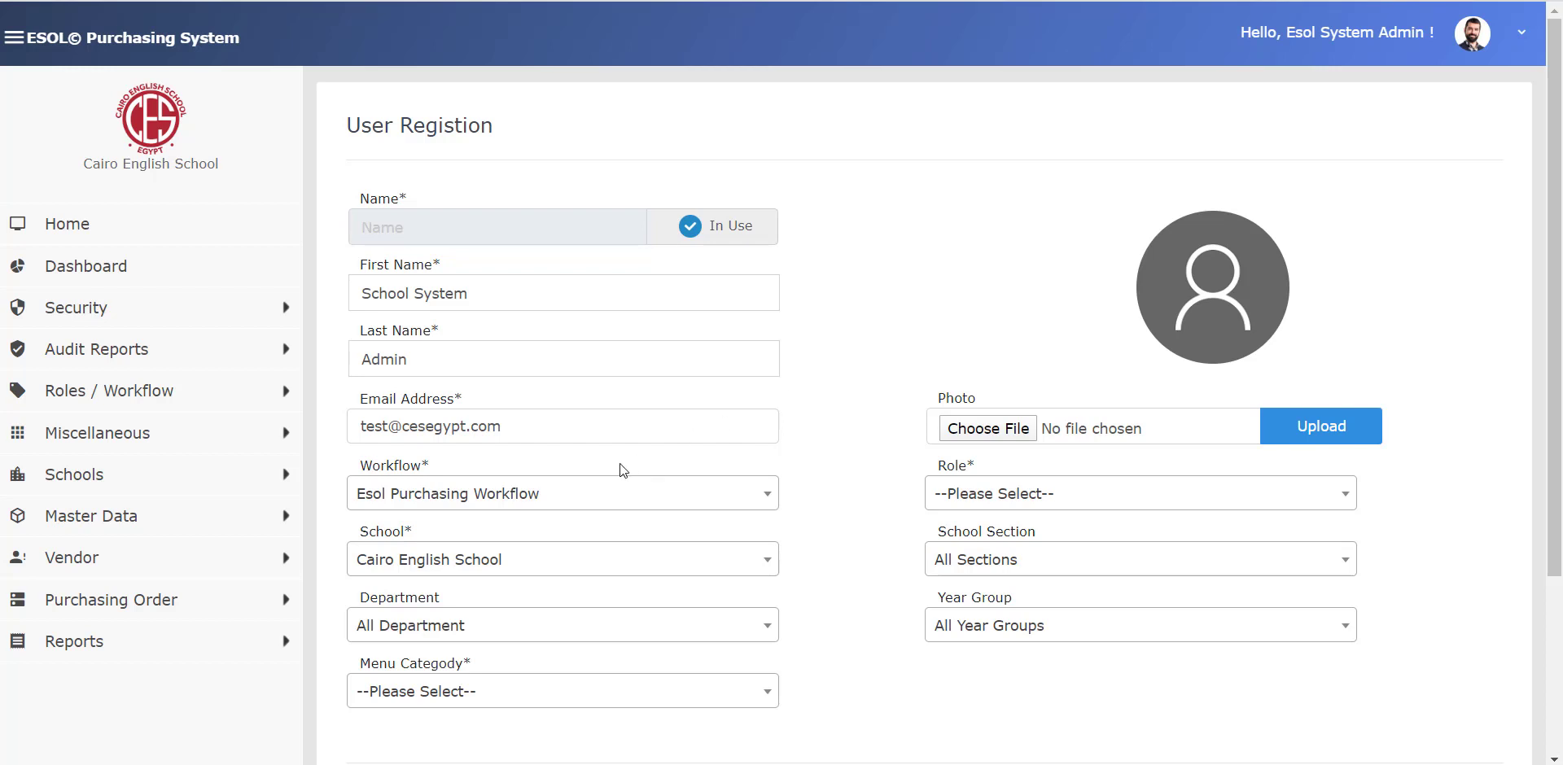
pyautogui.click(1082, 494)
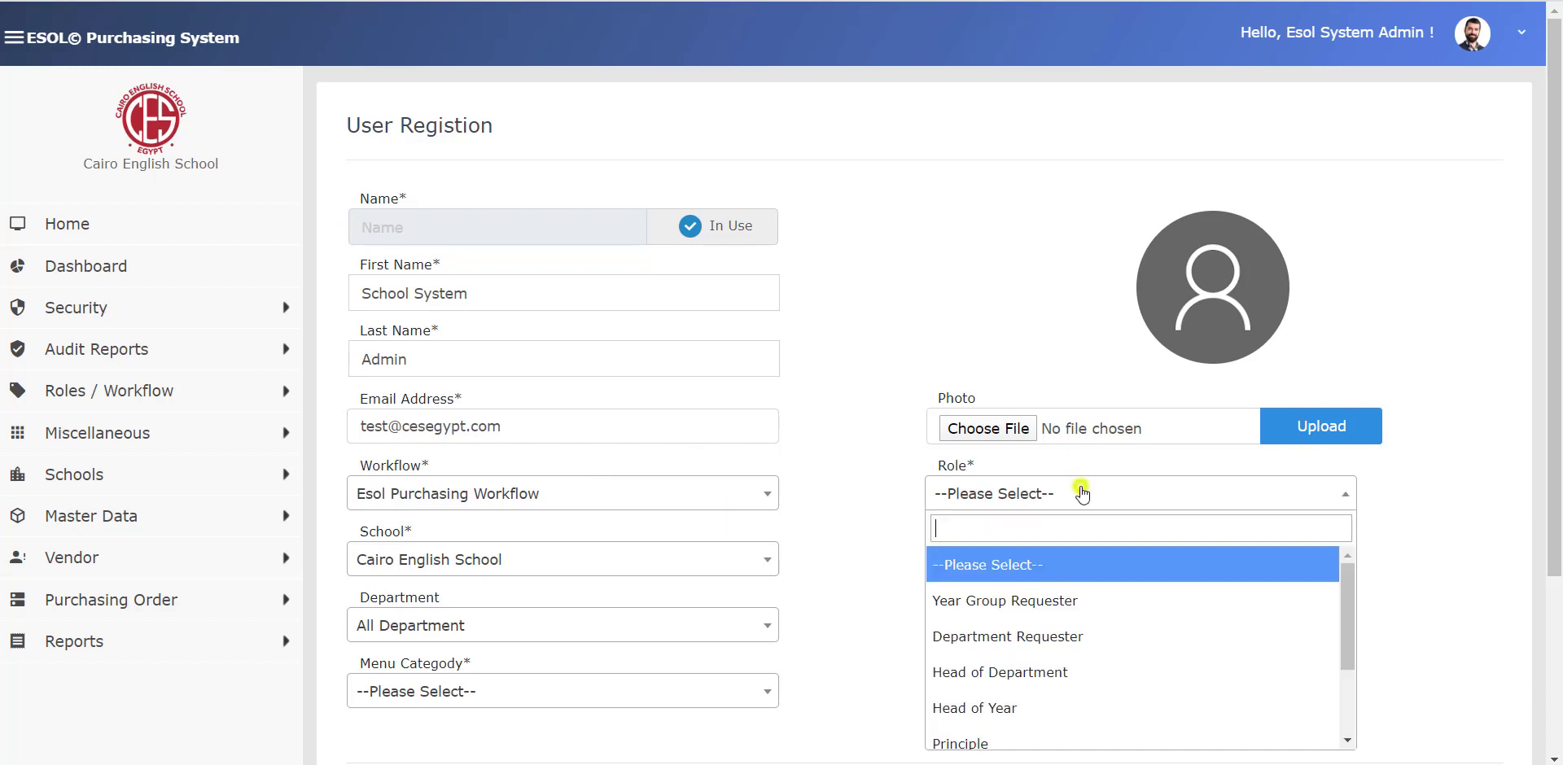
pyautogui.scroll(-3, 1067, 652)
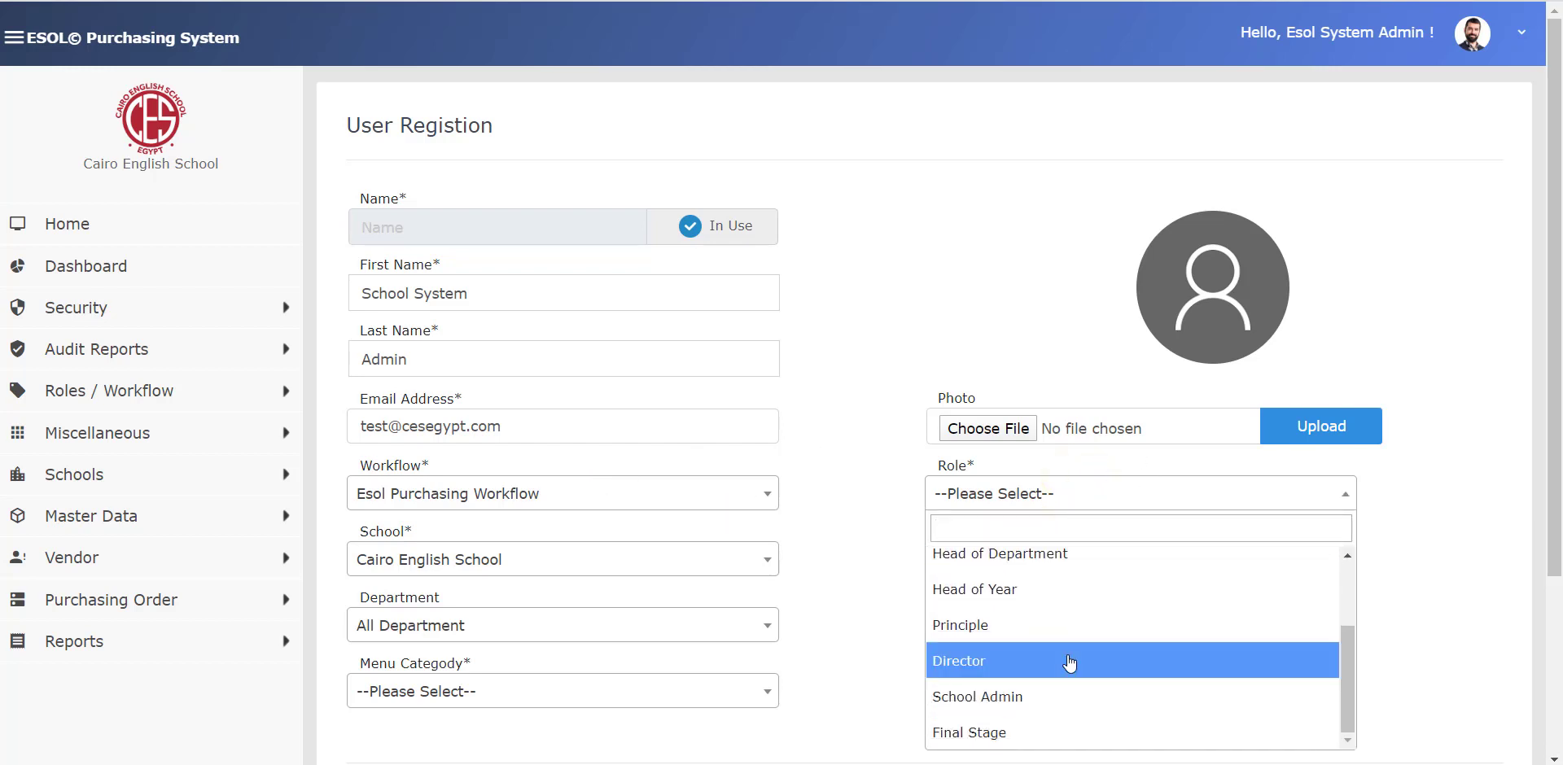
pyautogui.click(1010, 696)
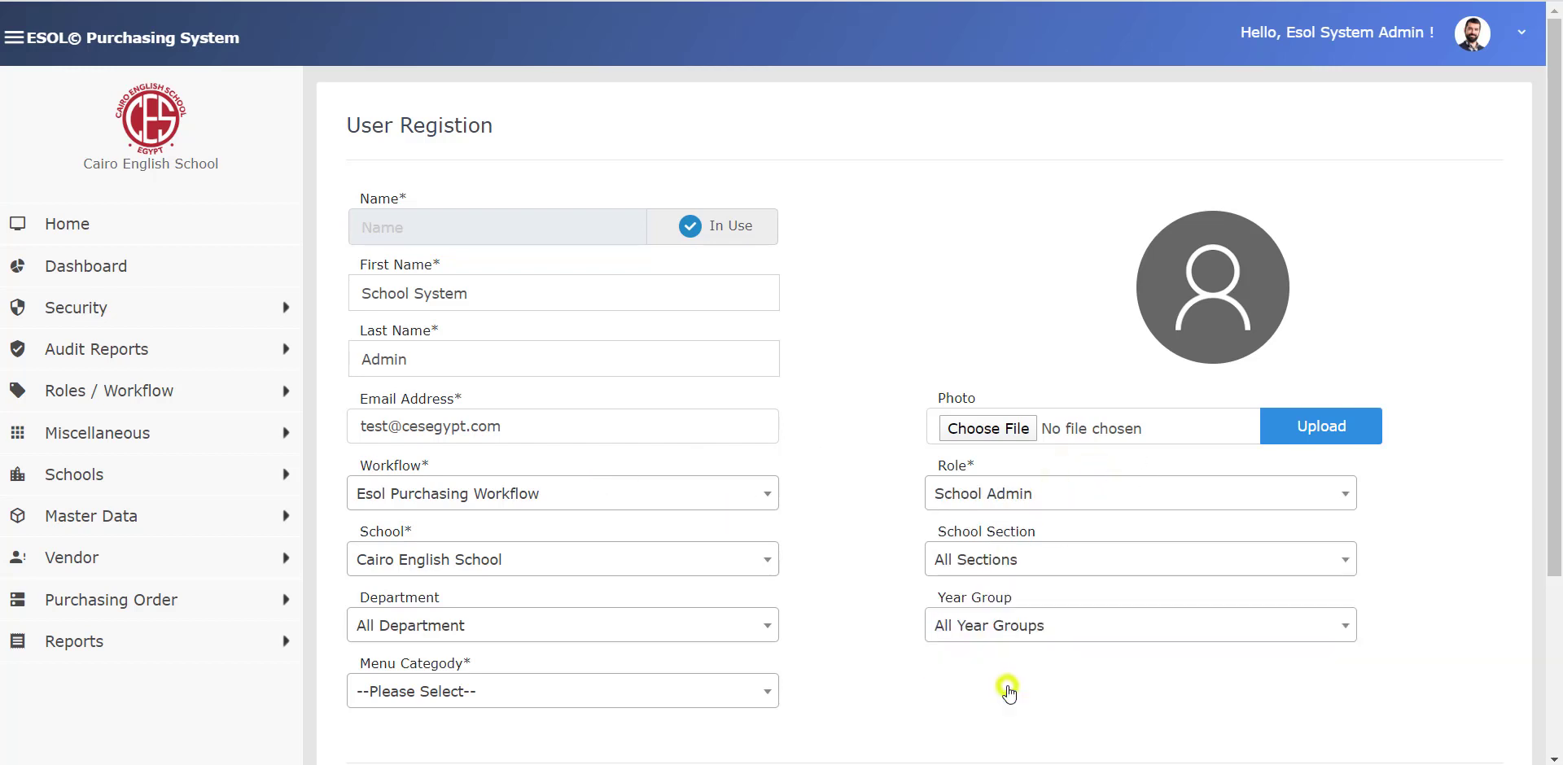
# - Try the Director, Head of Year and Year Group Requester roles, then return to School Admin
pyautogui.click(994, 500)
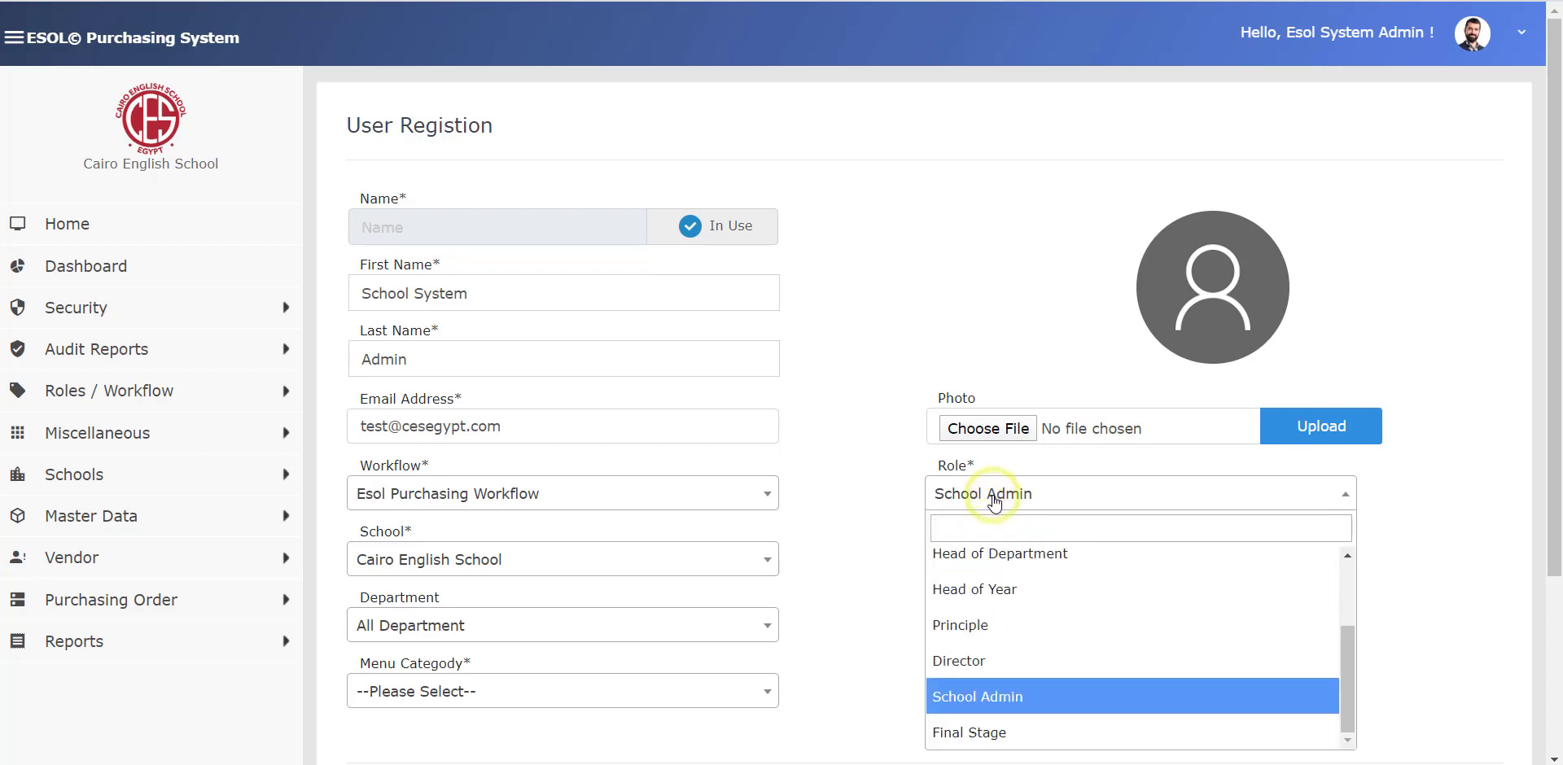
pyautogui.click(968, 661)
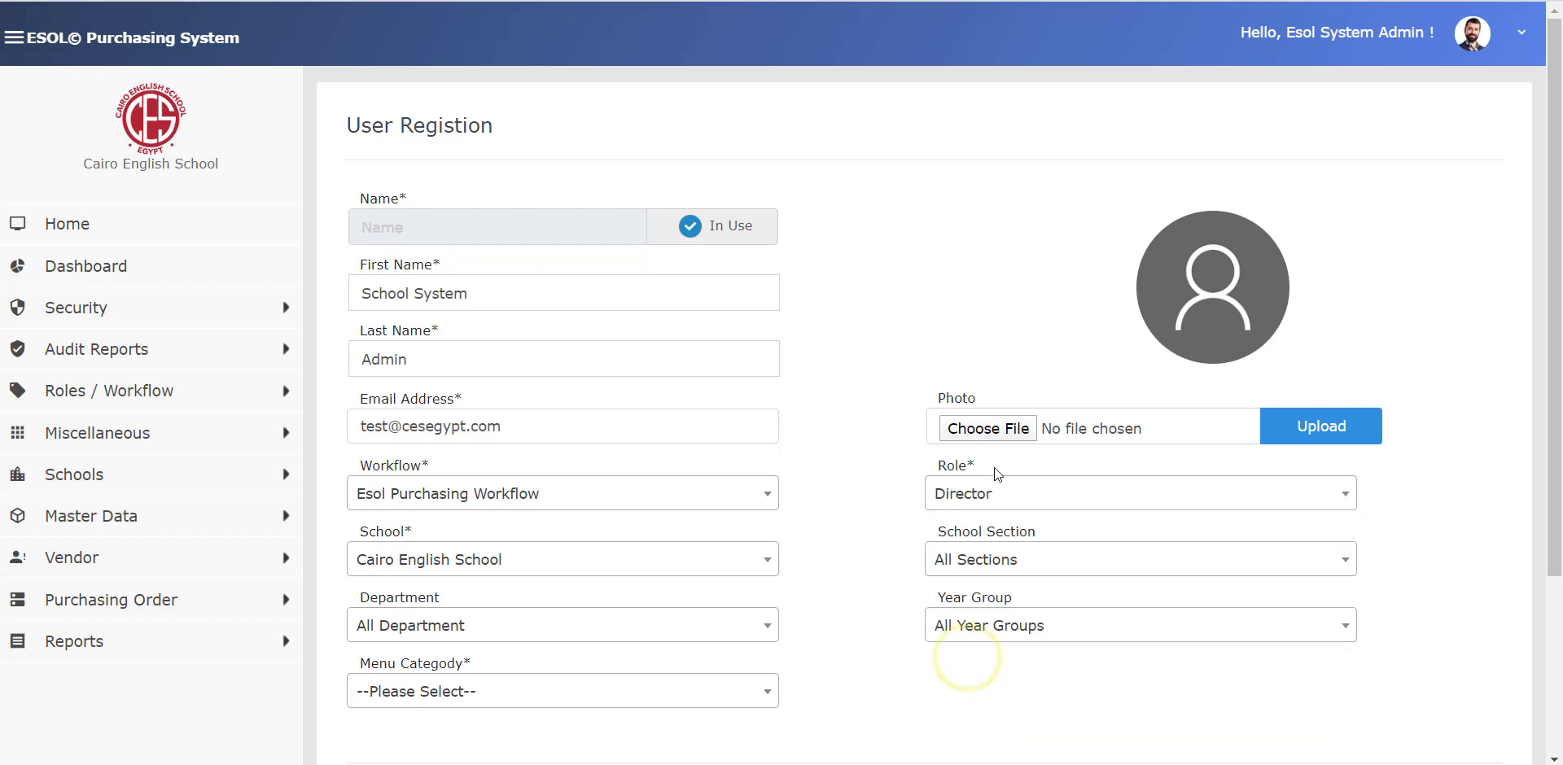
pyautogui.click(983, 496)
pyautogui.click(975, 589)
pyautogui.click(1010, 493)
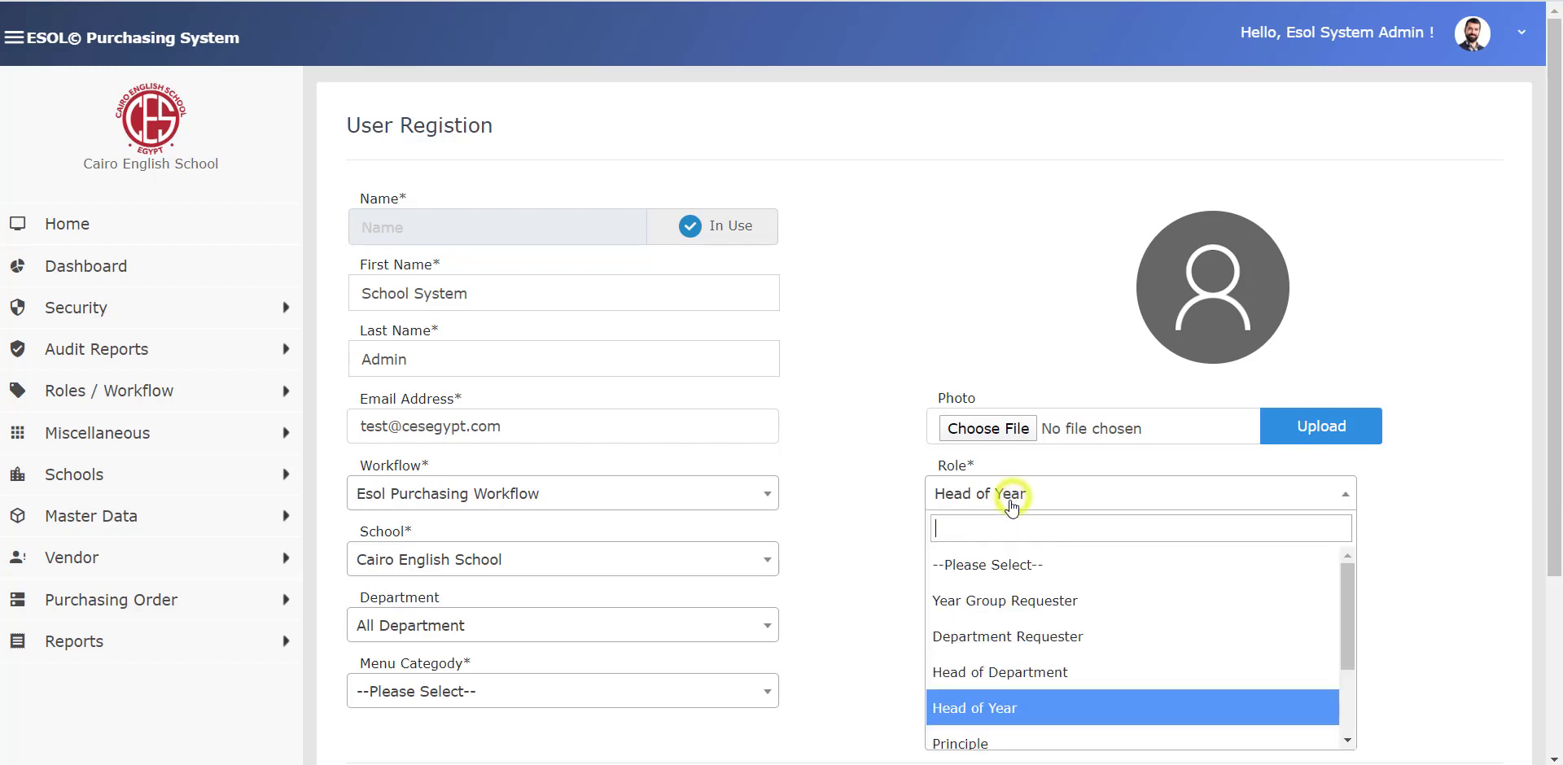
pyautogui.click(998, 603)
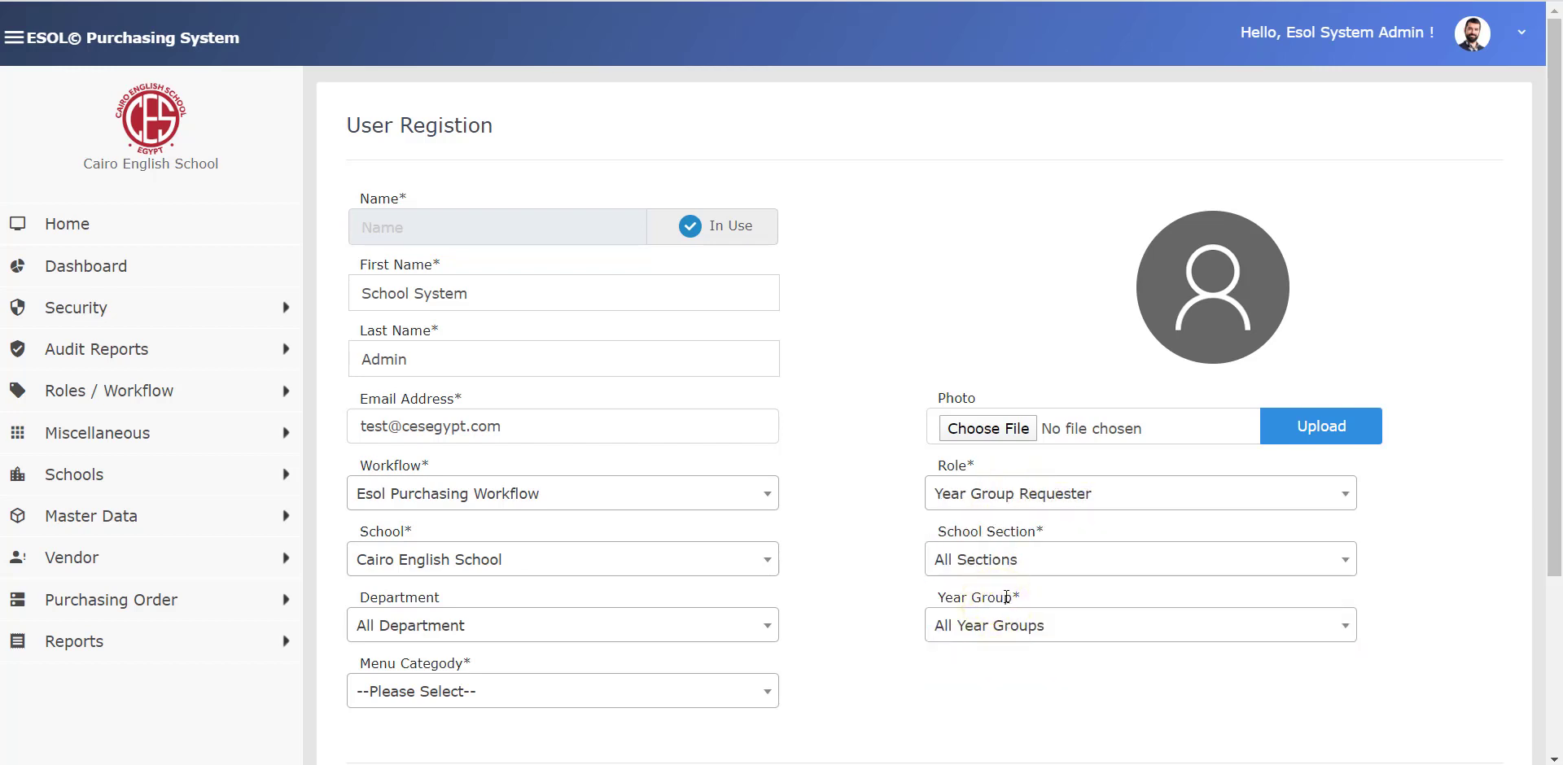
pyautogui.moveTo(1016, 594); pyautogui.dragTo(940, 601)
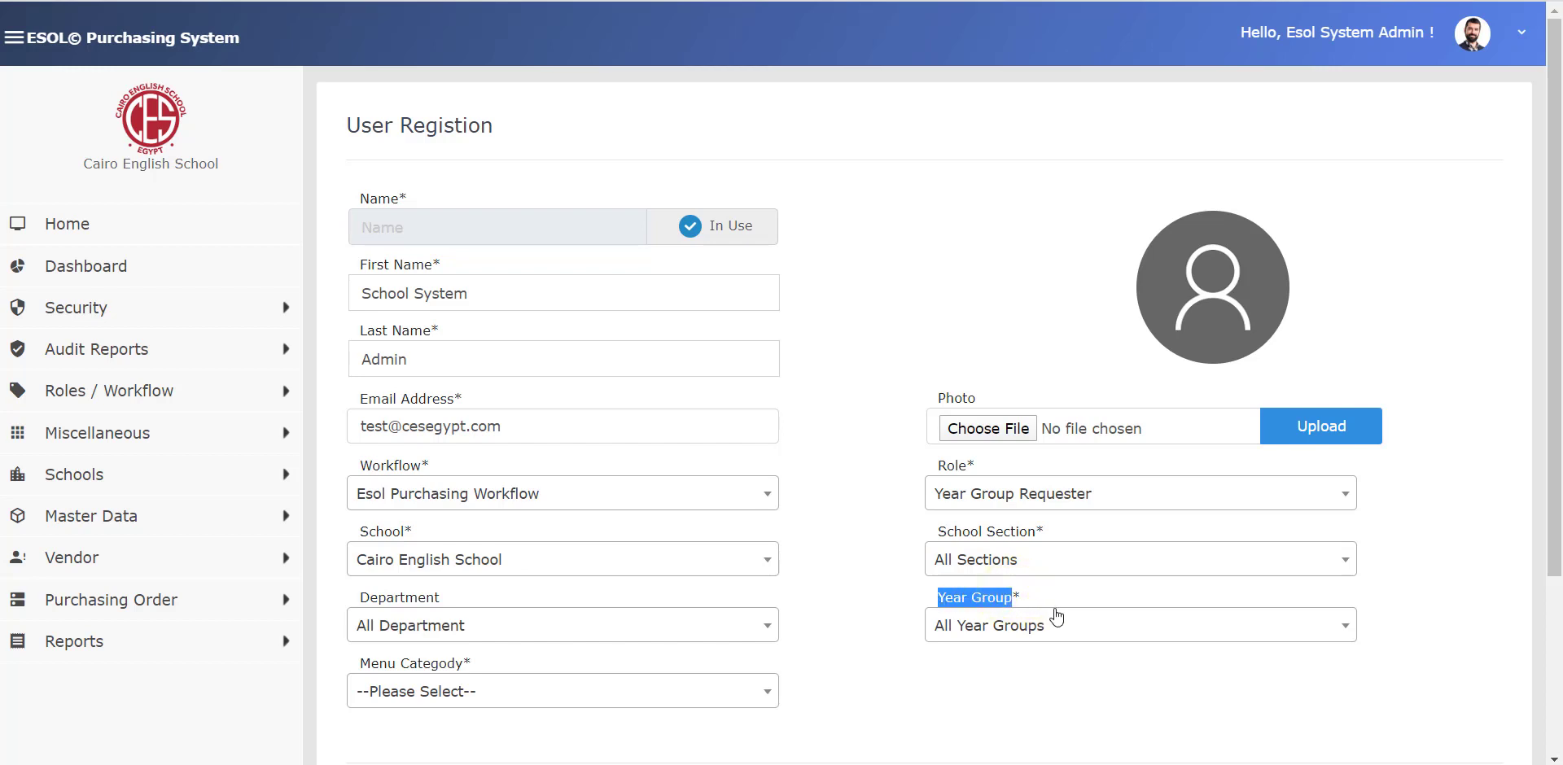
pyautogui.click(1056, 602)
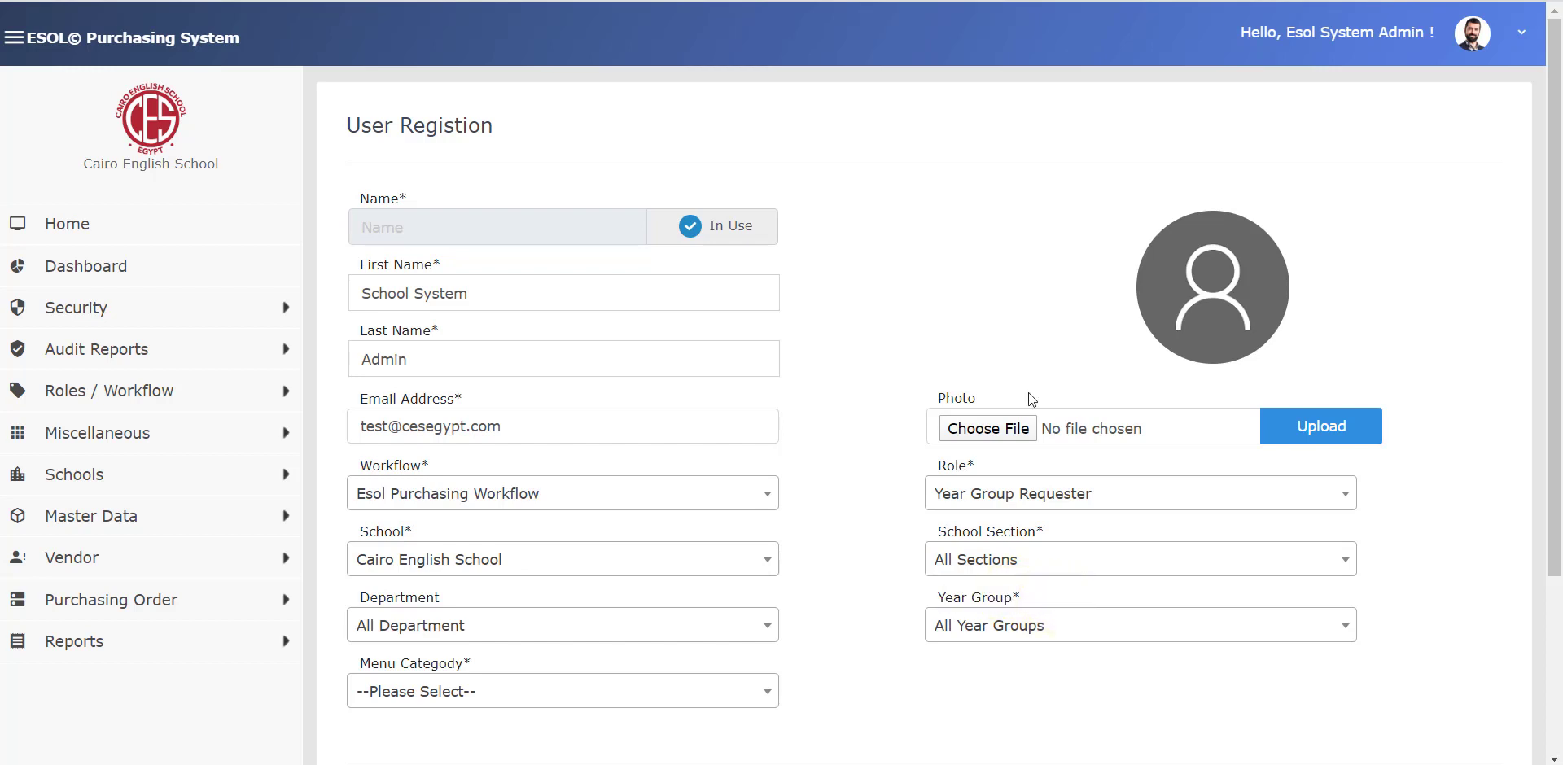
pyautogui.click(1046, 491)
pyautogui.scroll(-1, 1022, 676)
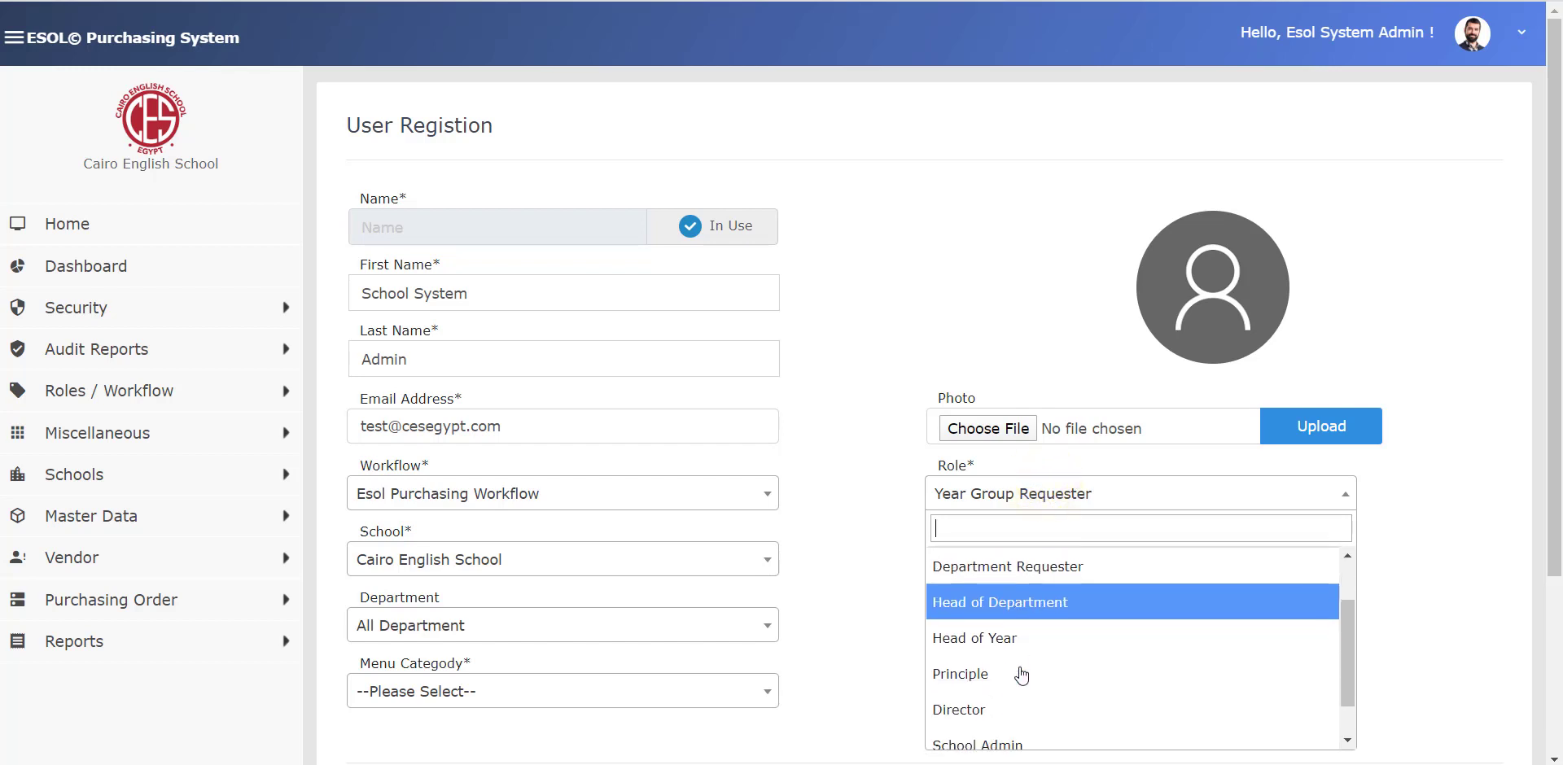
pyautogui.click(985, 733)
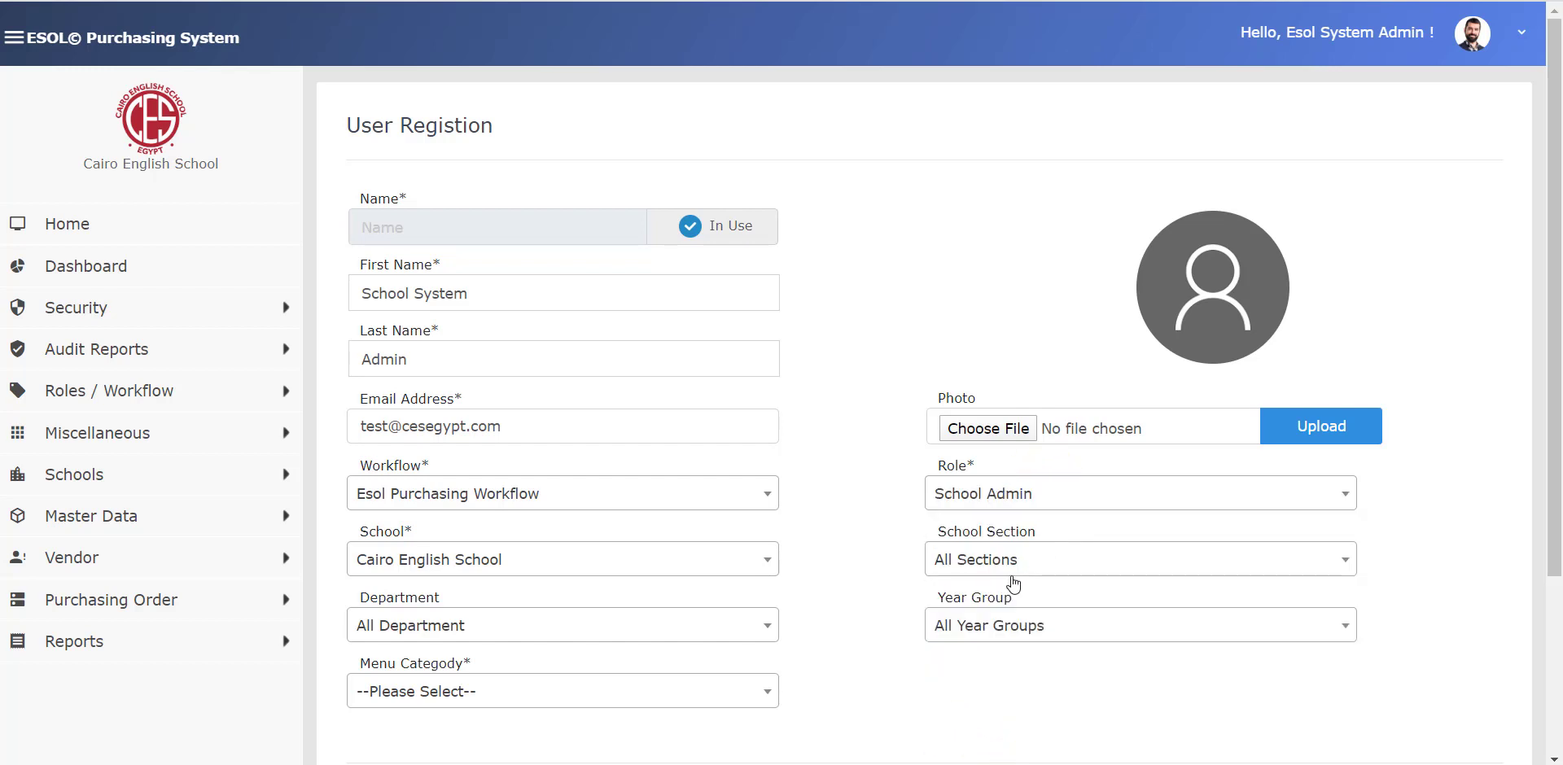
# - Keep Cairo English School and All Department, and choose Administrator as the menu category
pyautogui.click(458, 569)
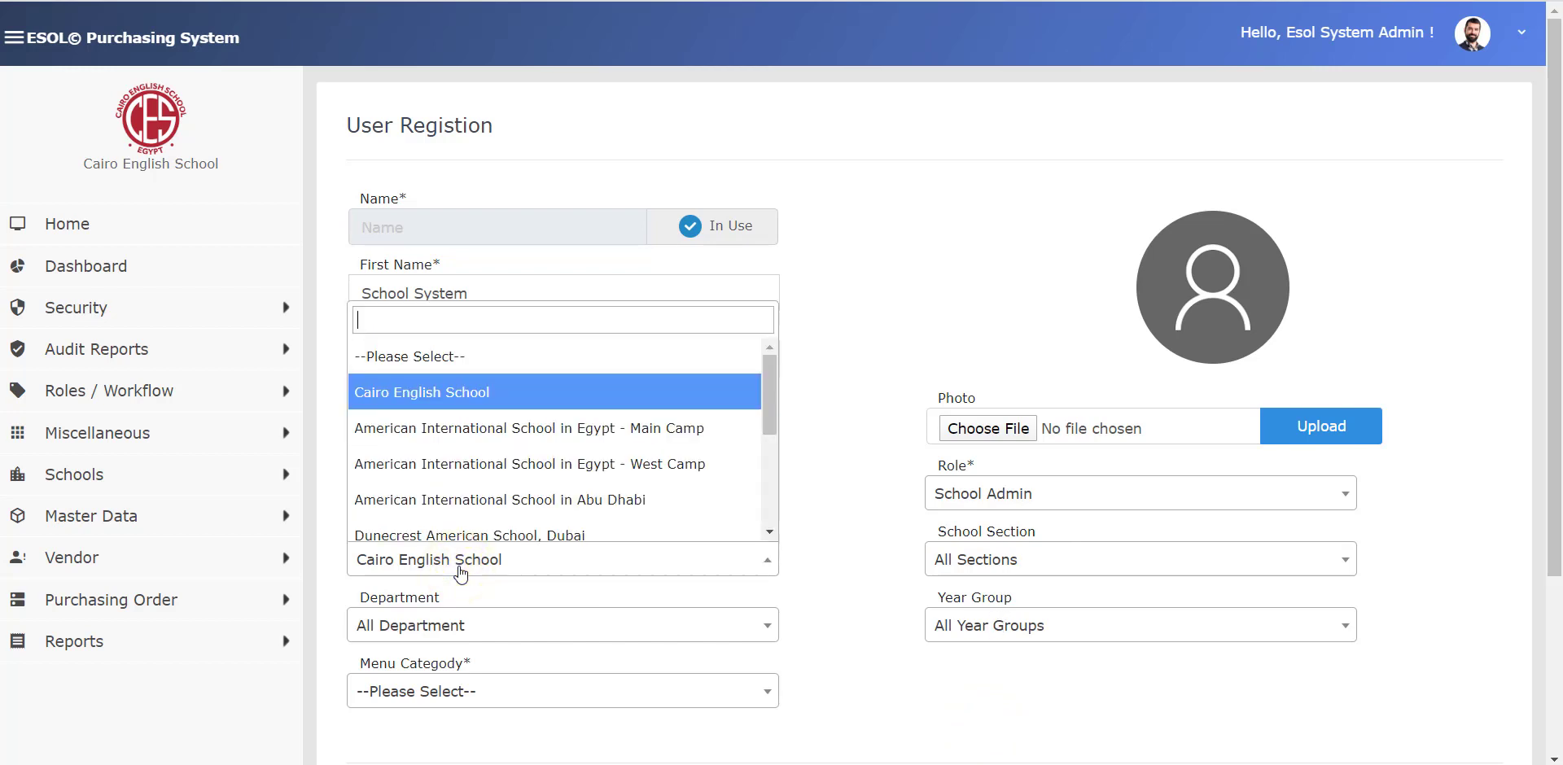
pyautogui.click(460, 573)
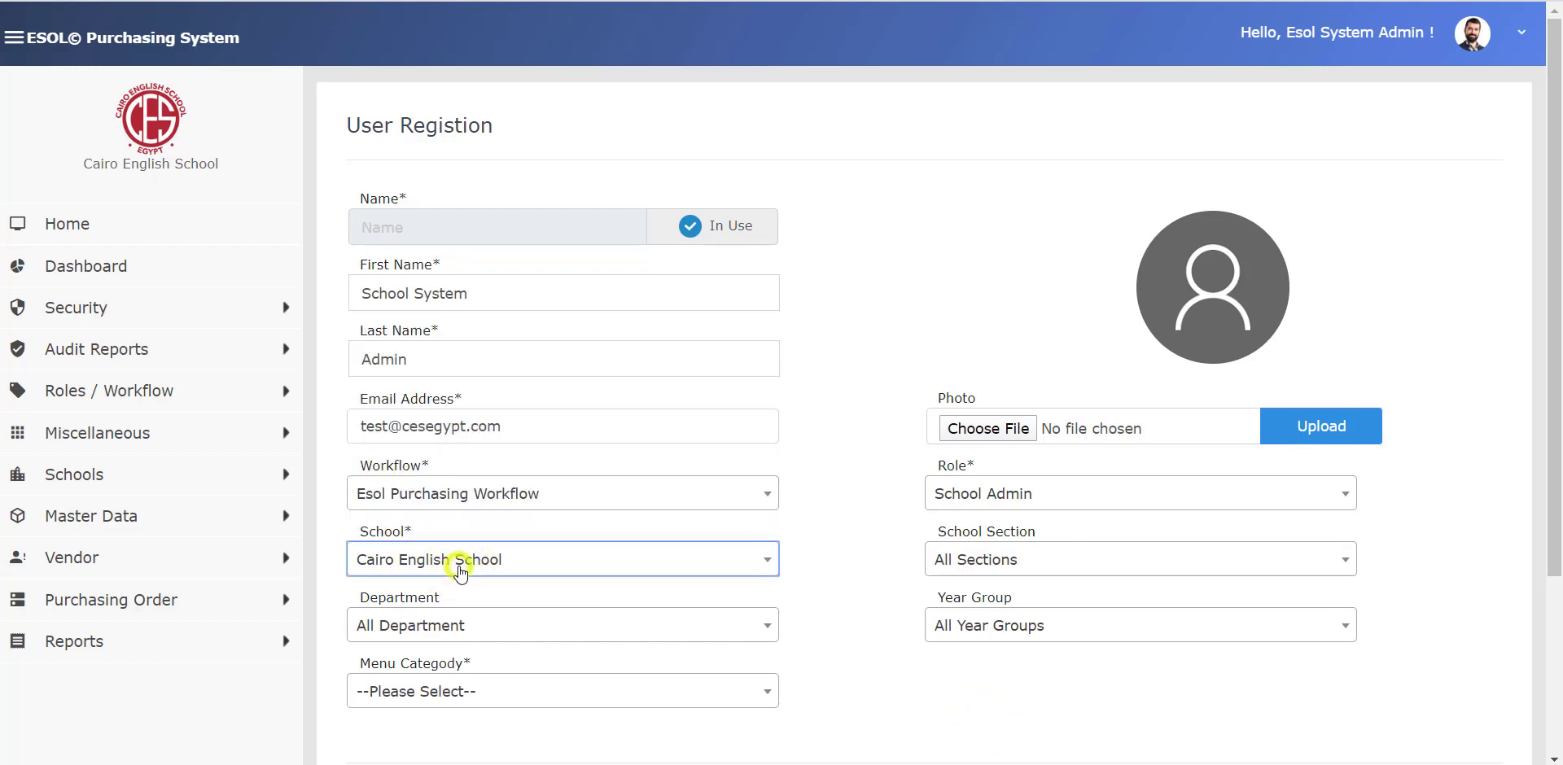
pyautogui.click(457, 632)
pyautogui.click(456, 632)
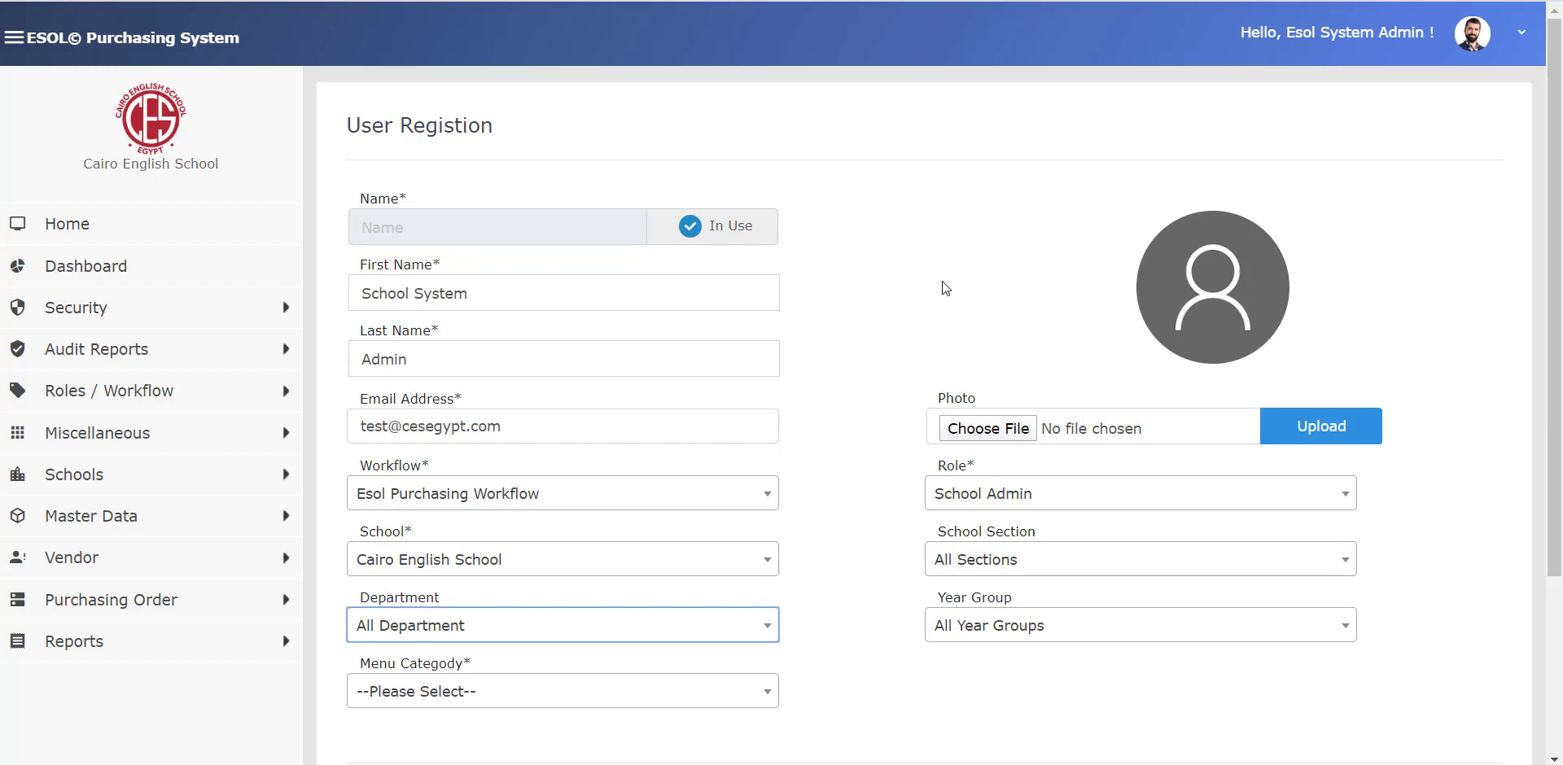
pyautogui.click(576, 691)
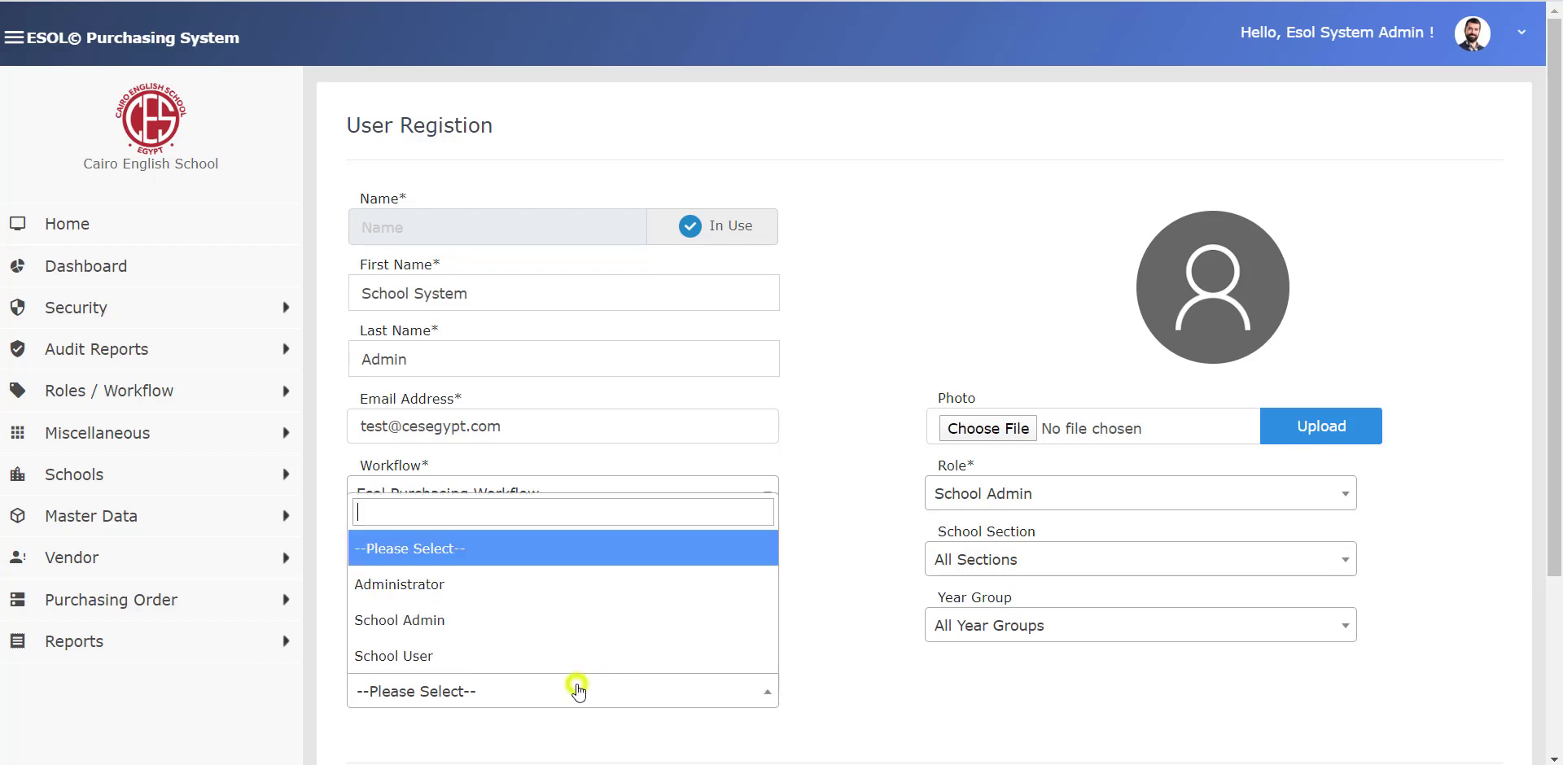
pyautogui.click(492, 583)
pyautogui.scroll(-3, 849, 334)
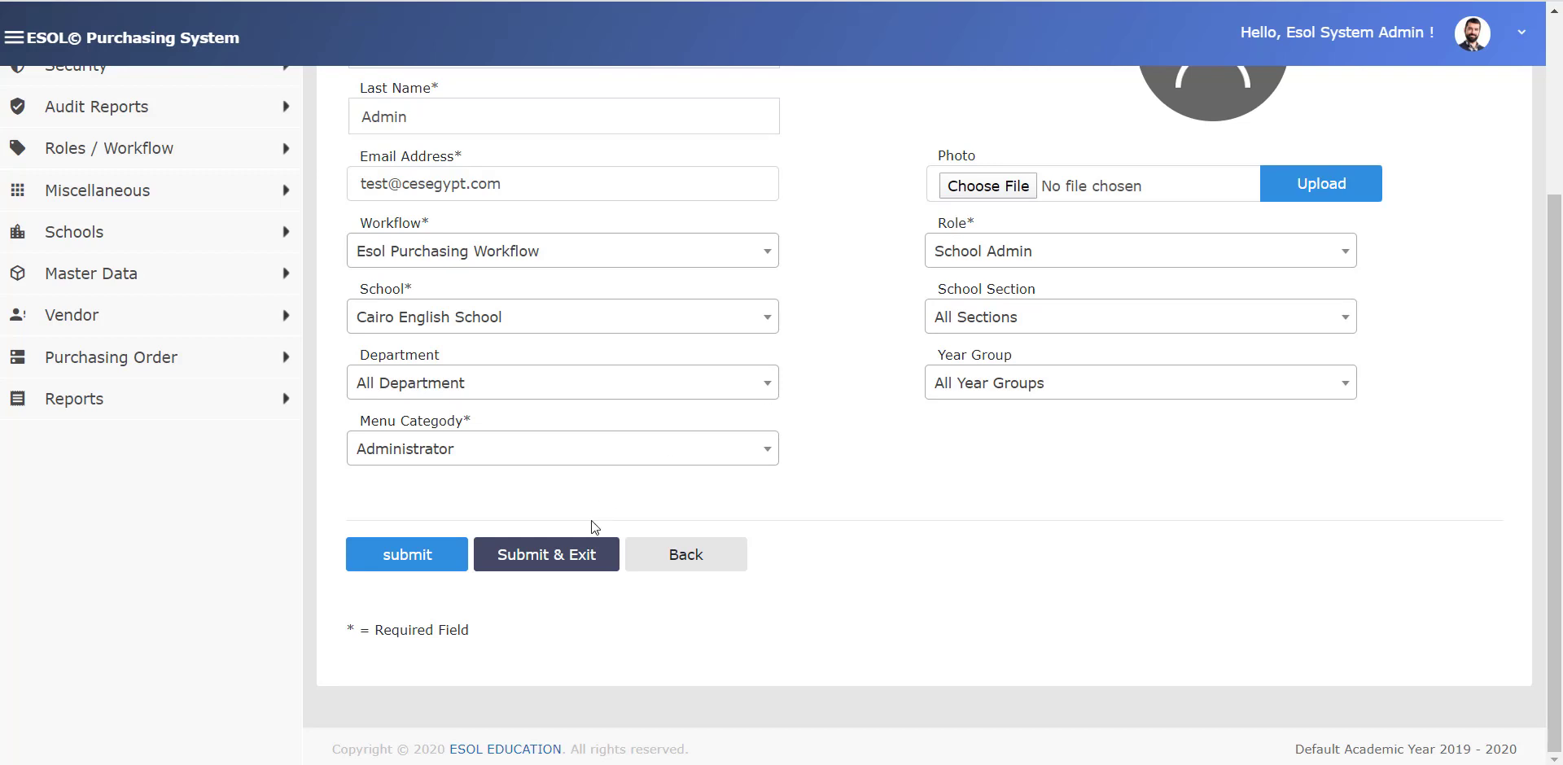
# - Submit the School Admin registration, acknowledge the success message, and return to the User List
pyautogui.click(399, 569)
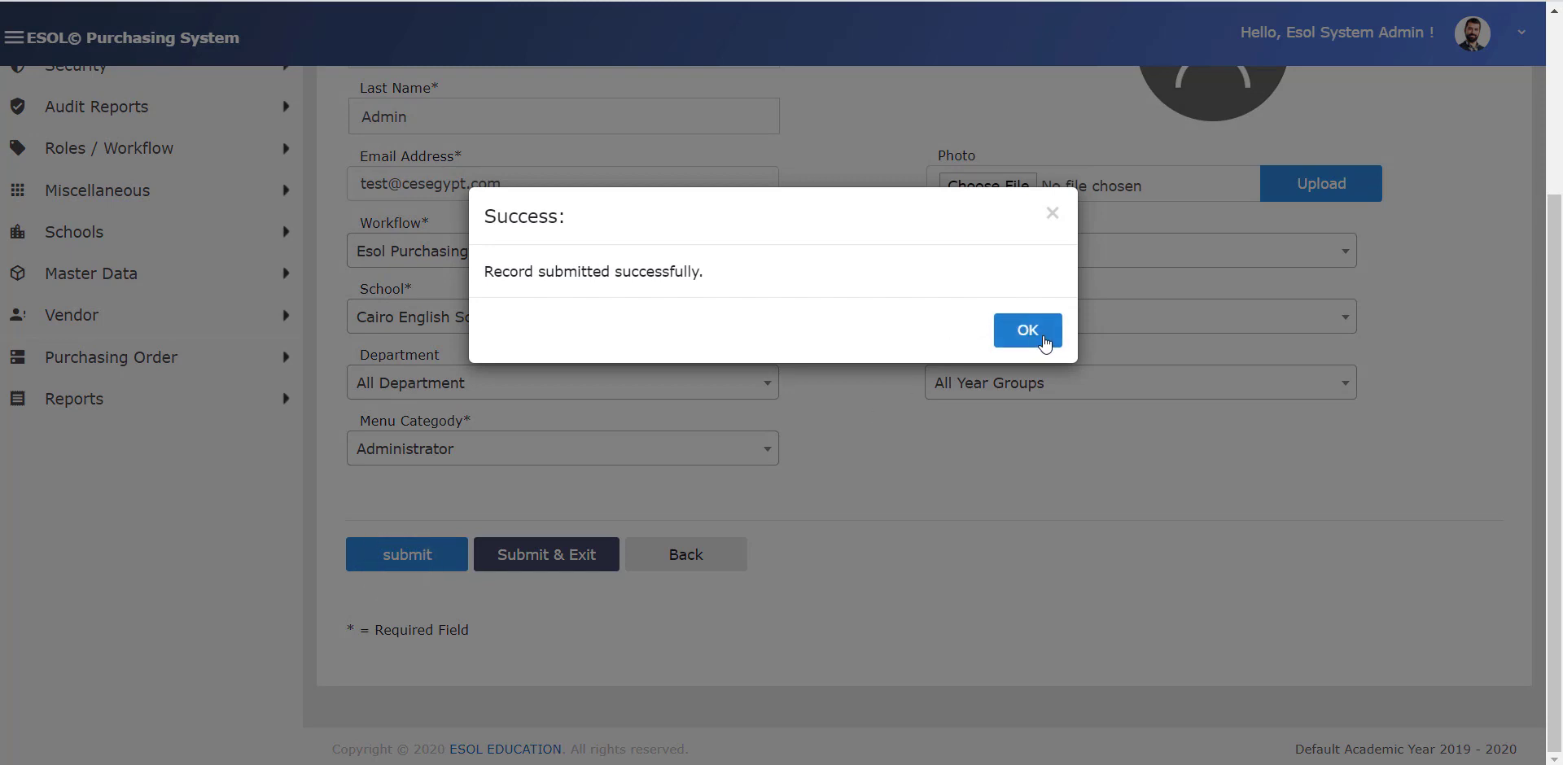
pyautogui.click(1027, 329)
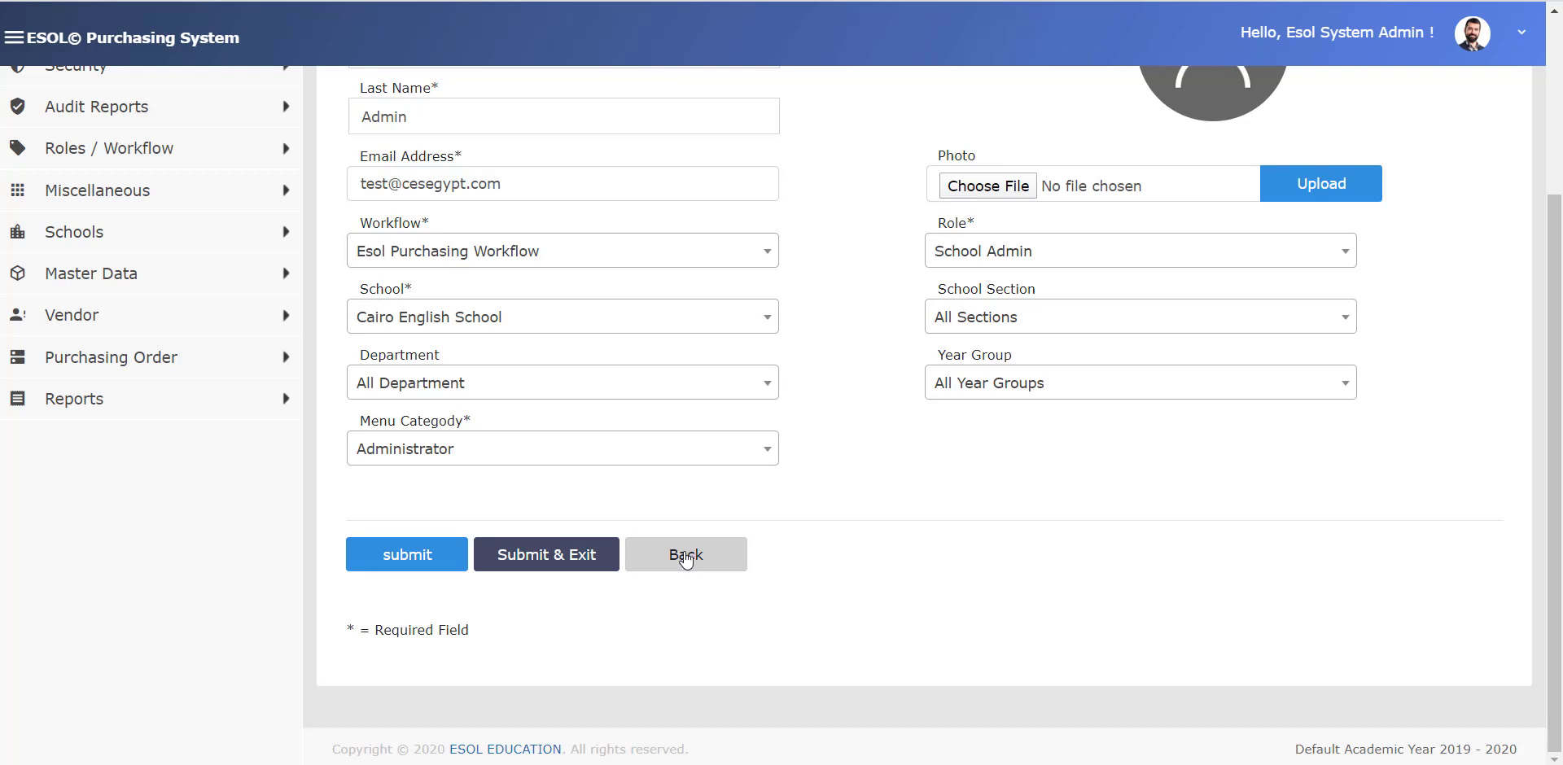
pyautogui.click(567, 558)
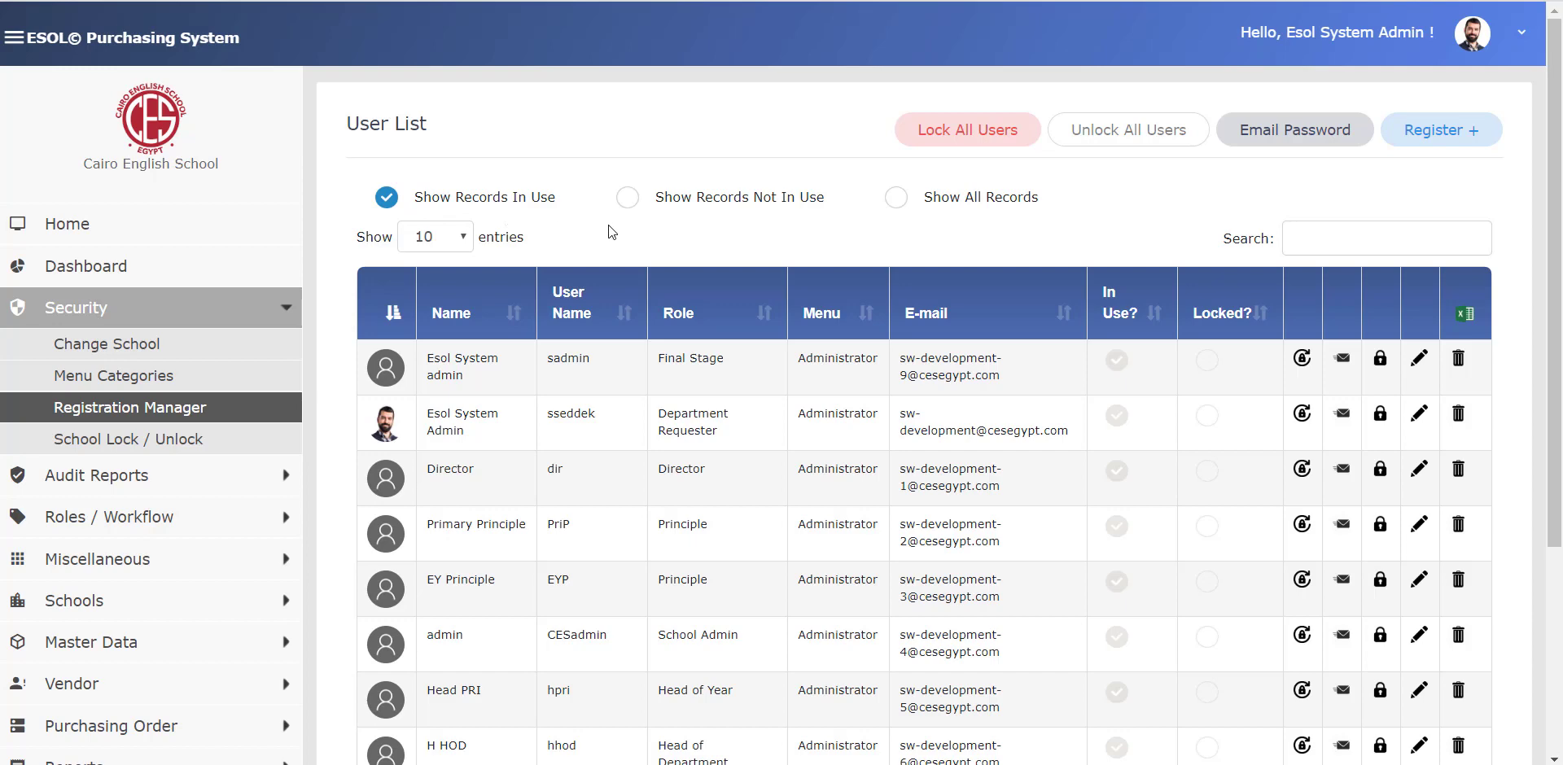
# - Show records not in use, then all records, and change page size to 25 and back to 10
pyautogui.click(628, 201)
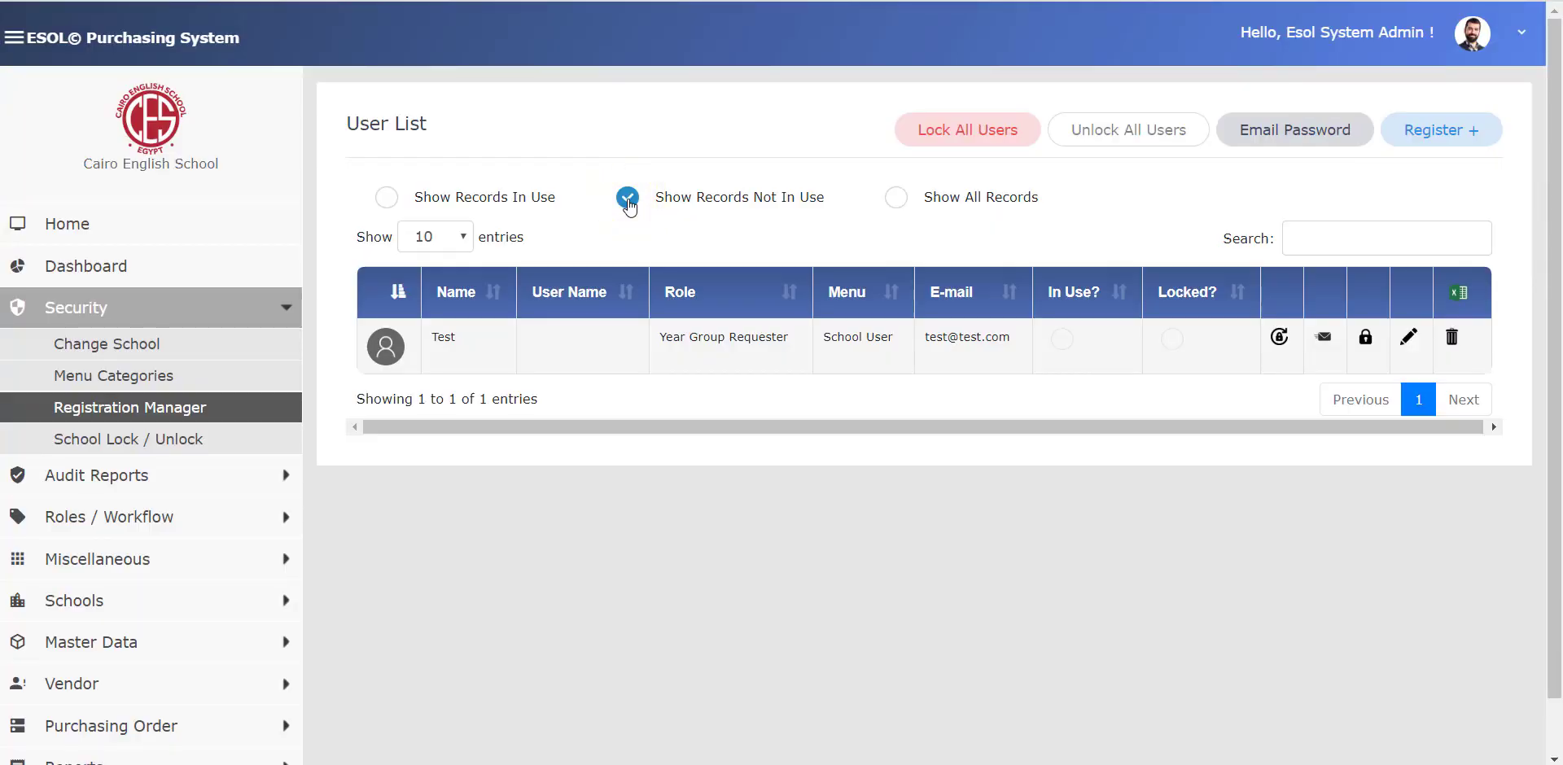
pyautogui.click(898, 200)
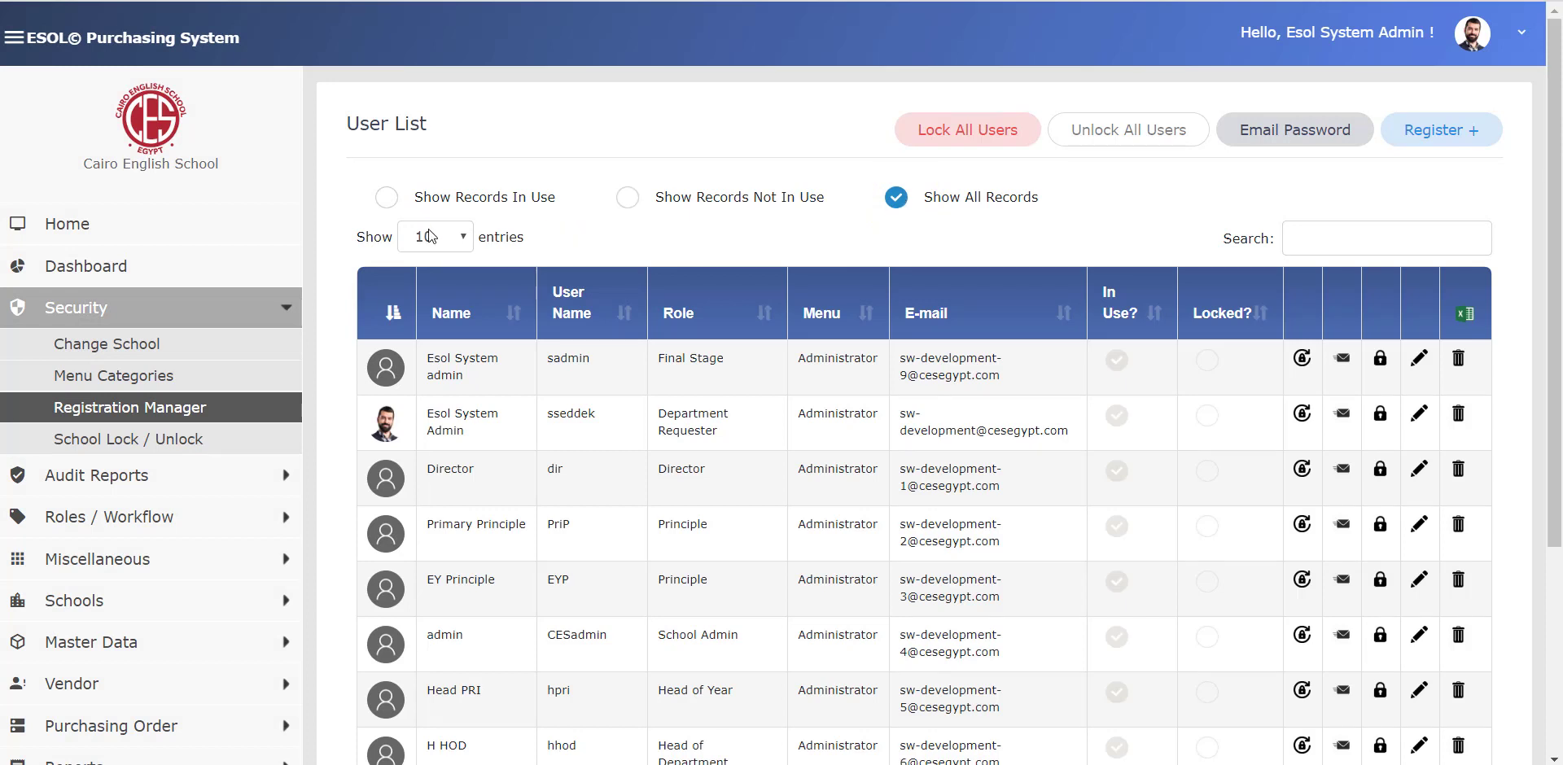
pyautogui.click(463, 236)
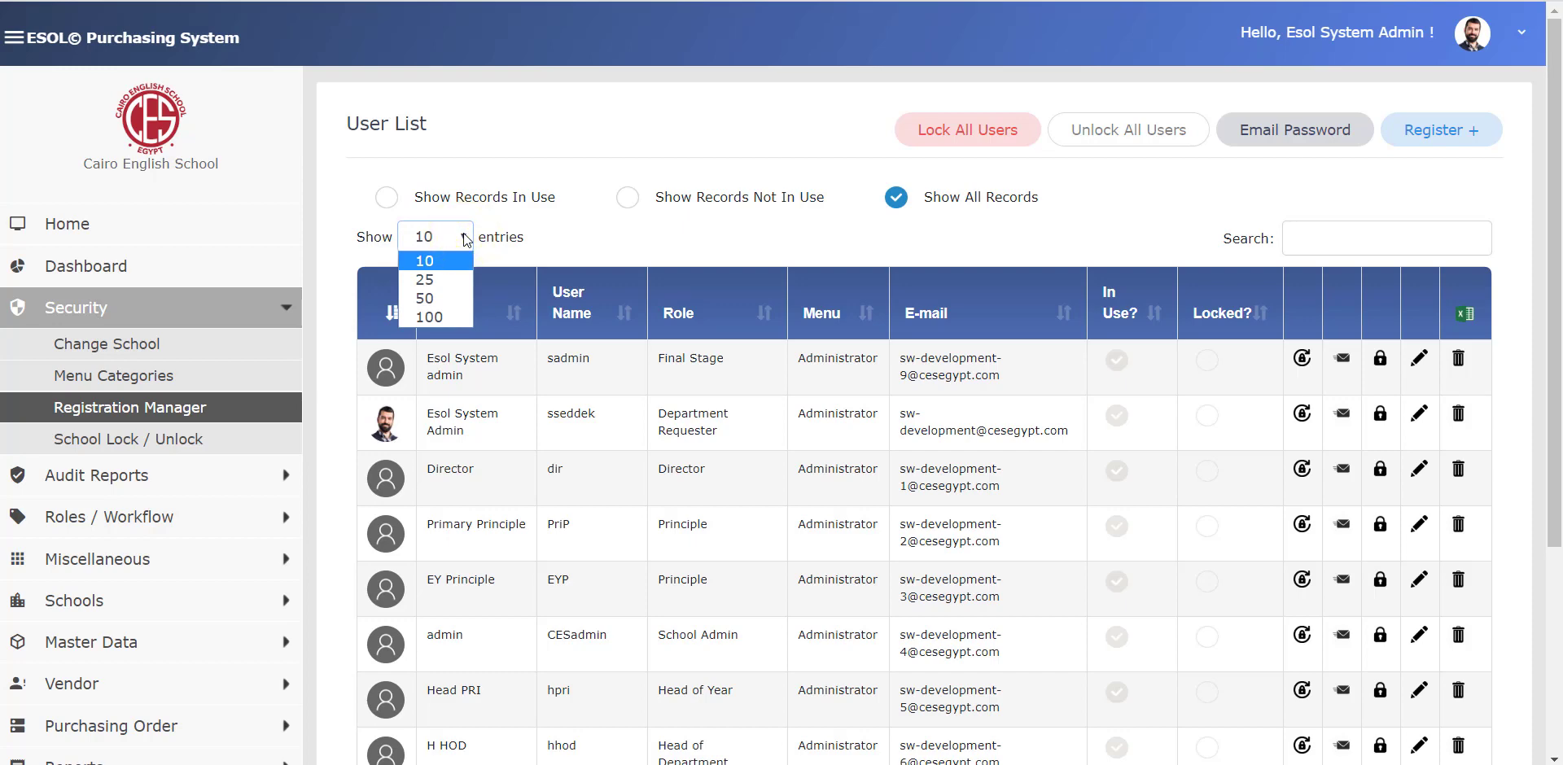
pyautogui.click(749, 237)
pyautogui.scroll(-3, 749, 237)
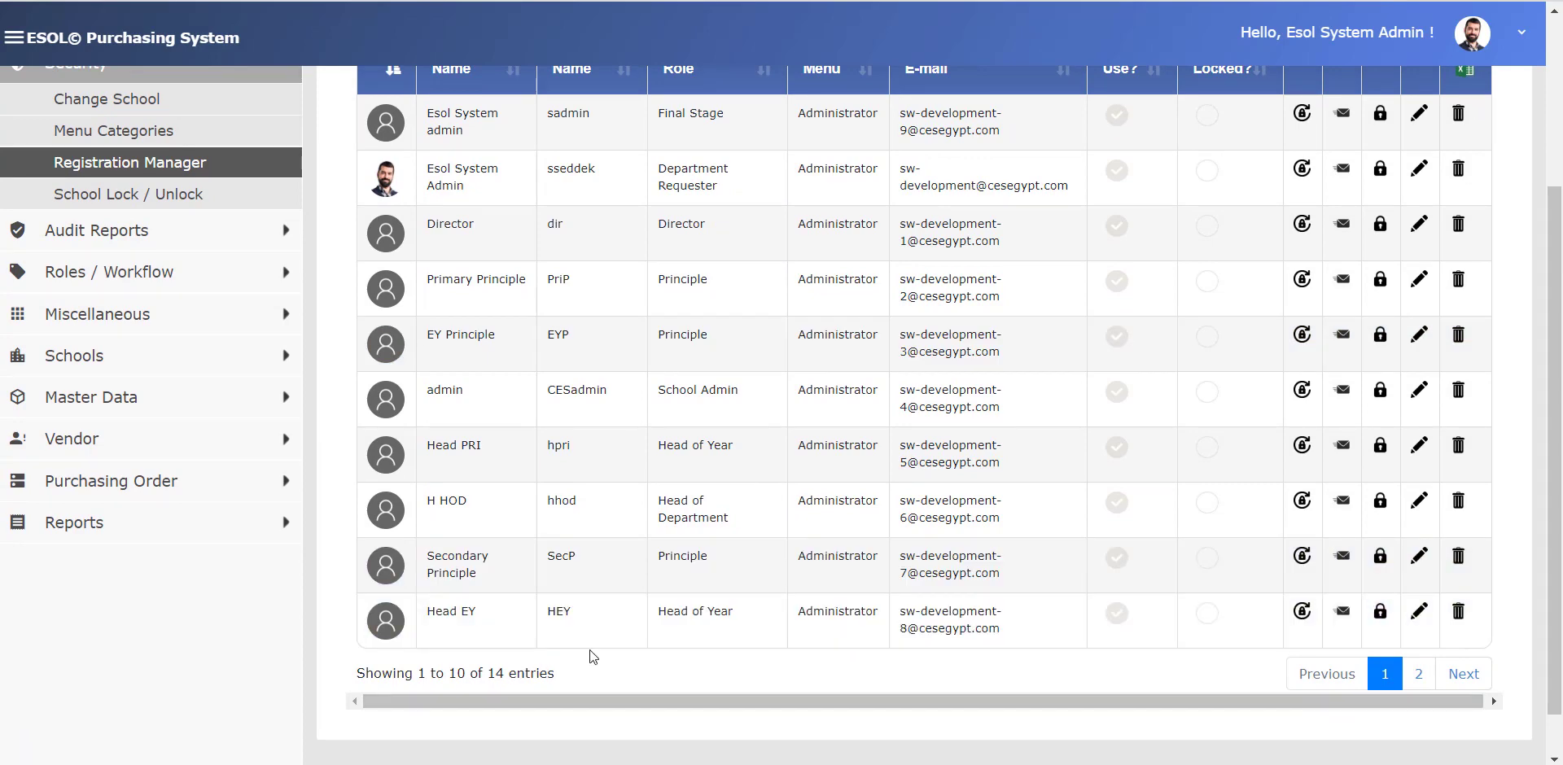
pyautogui.scroll(3, 590, 650)
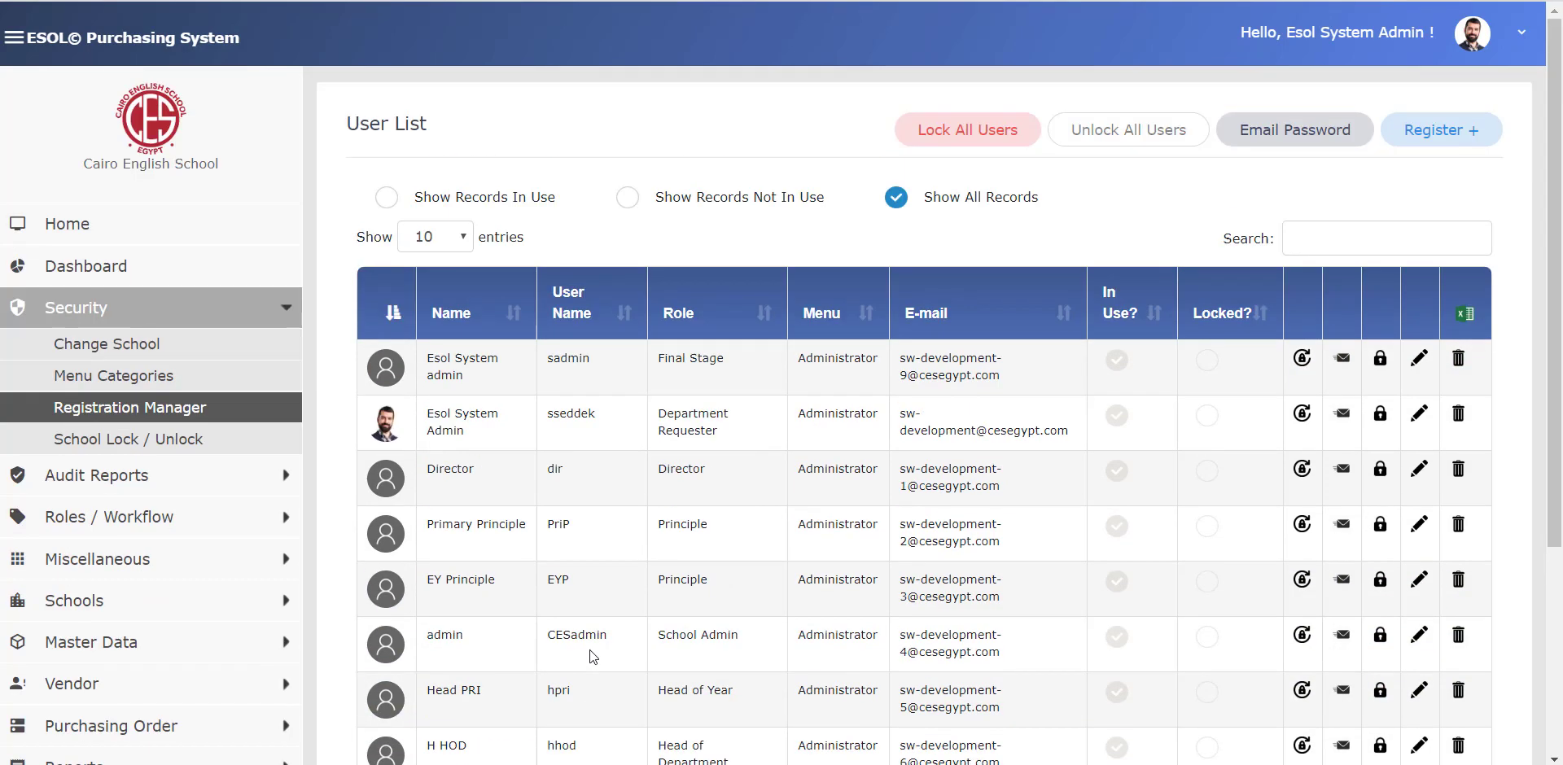
pyautogui.click(445, 232)
pyautogui.click(427, 279)
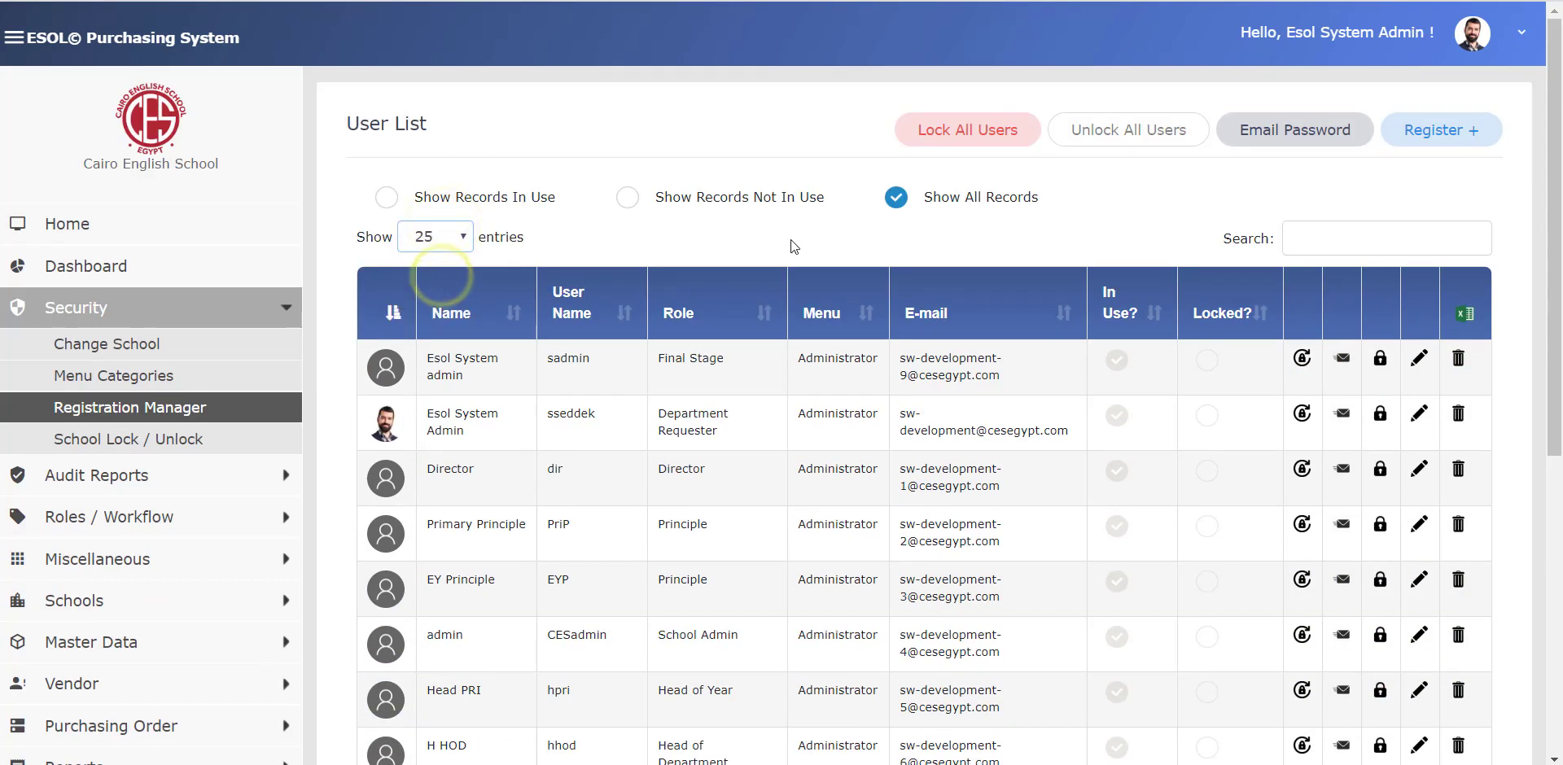
pyautogui.scroll(-6, 790, 239)
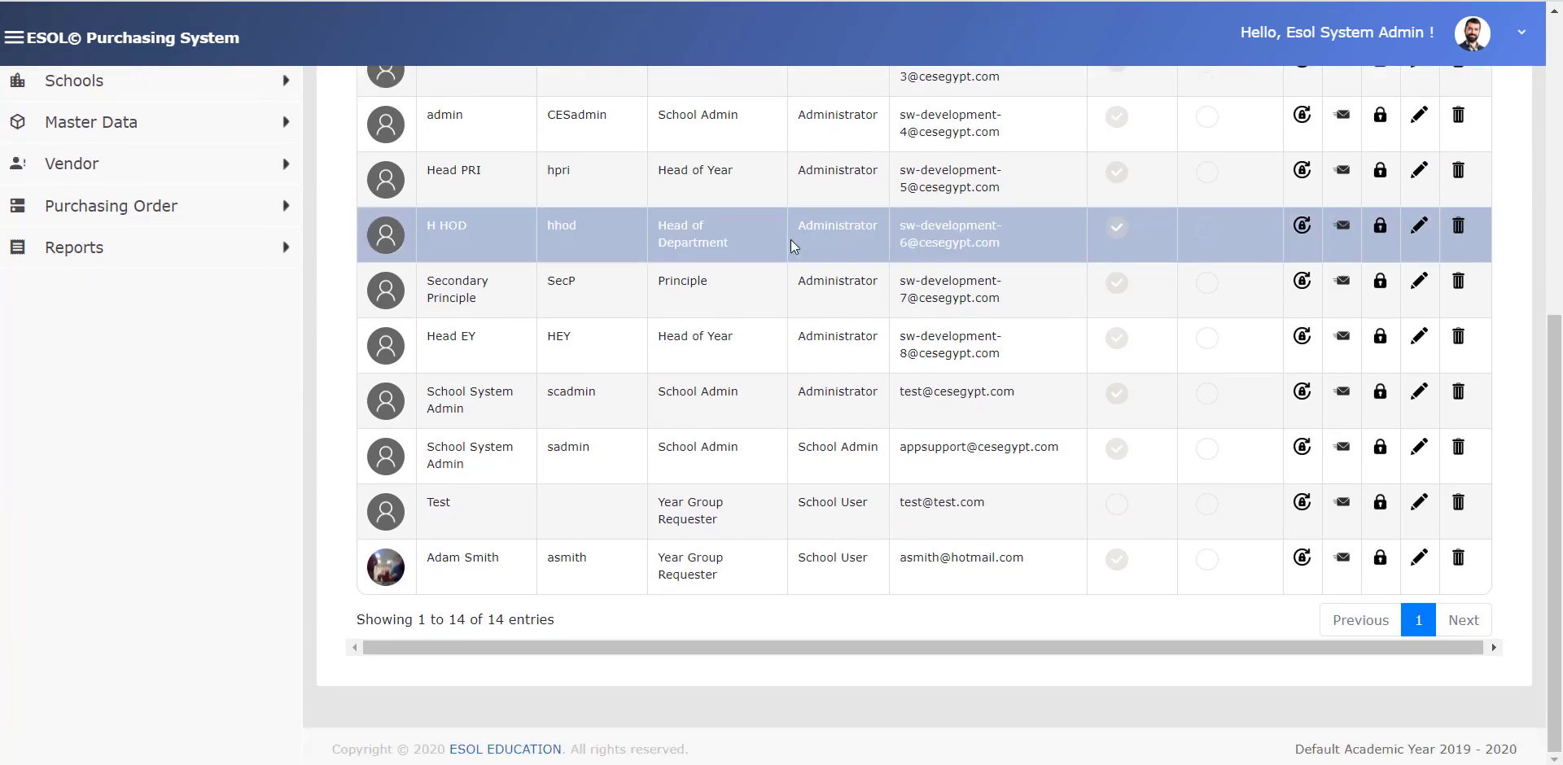
pyautogui.scroll(6, 837, 514)
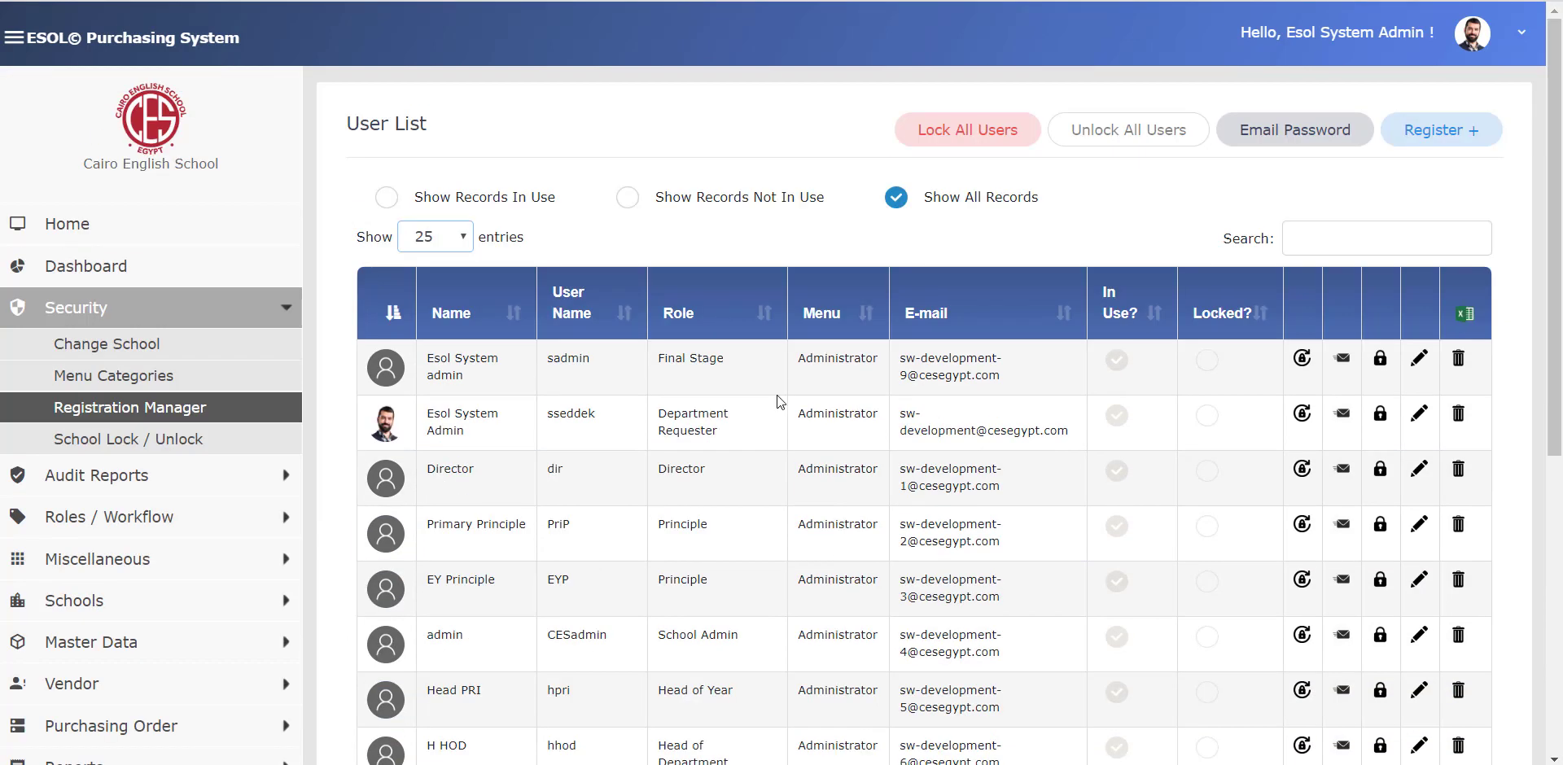
pyautogui.click(431, 253)
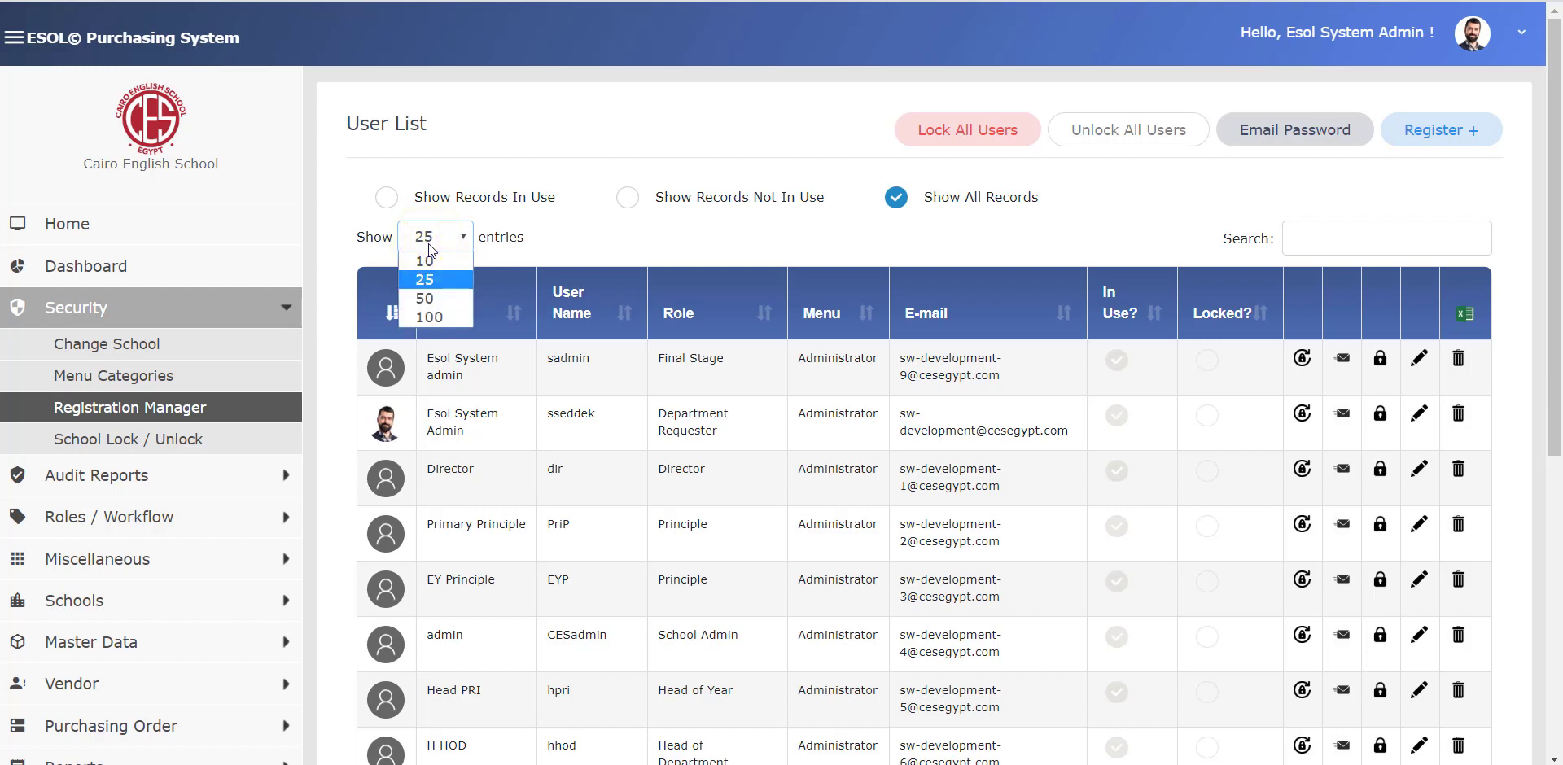
pyautogui.click(427, 260)
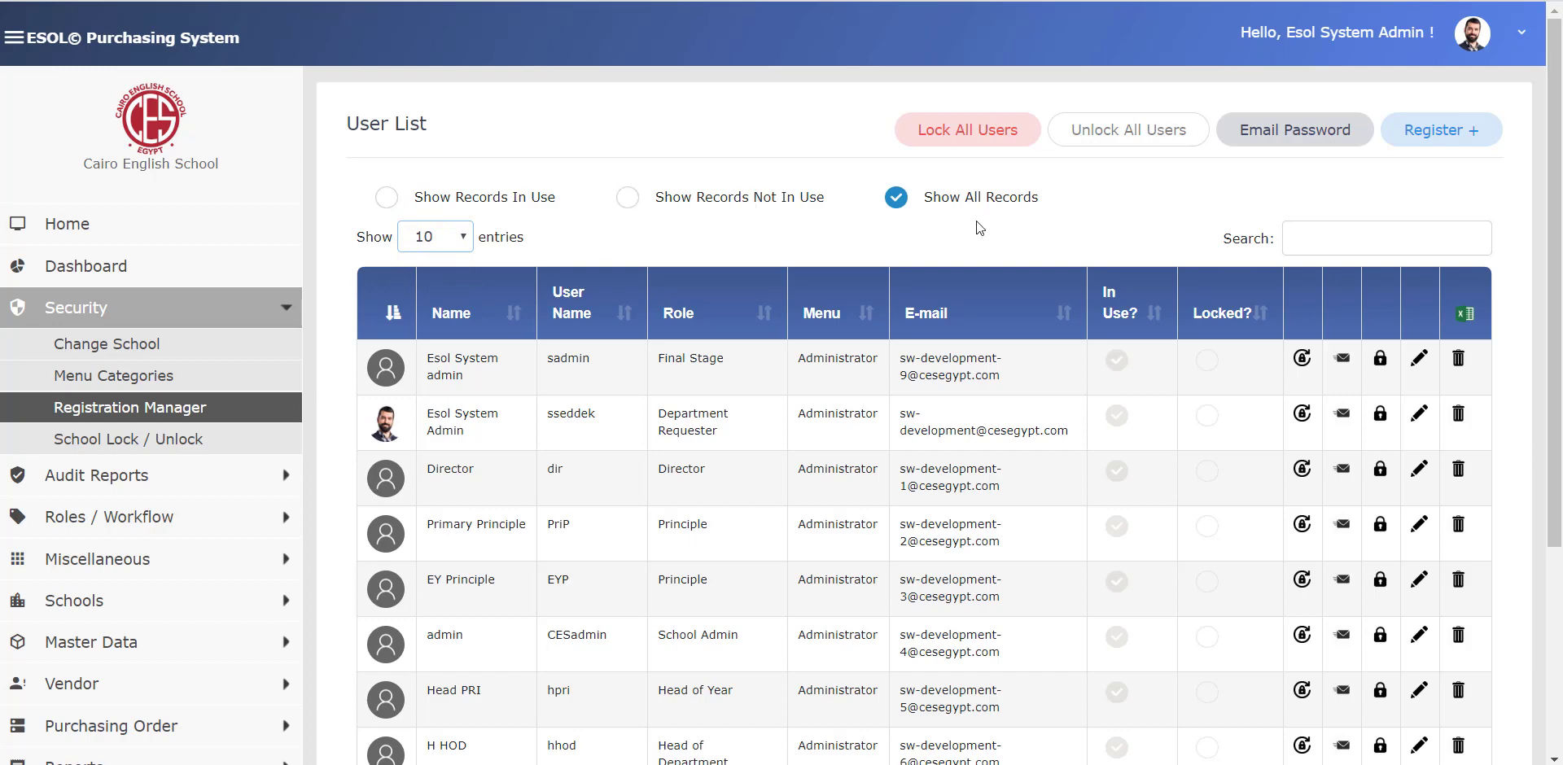
pyautogui.scroll(-3, 1078, 349)
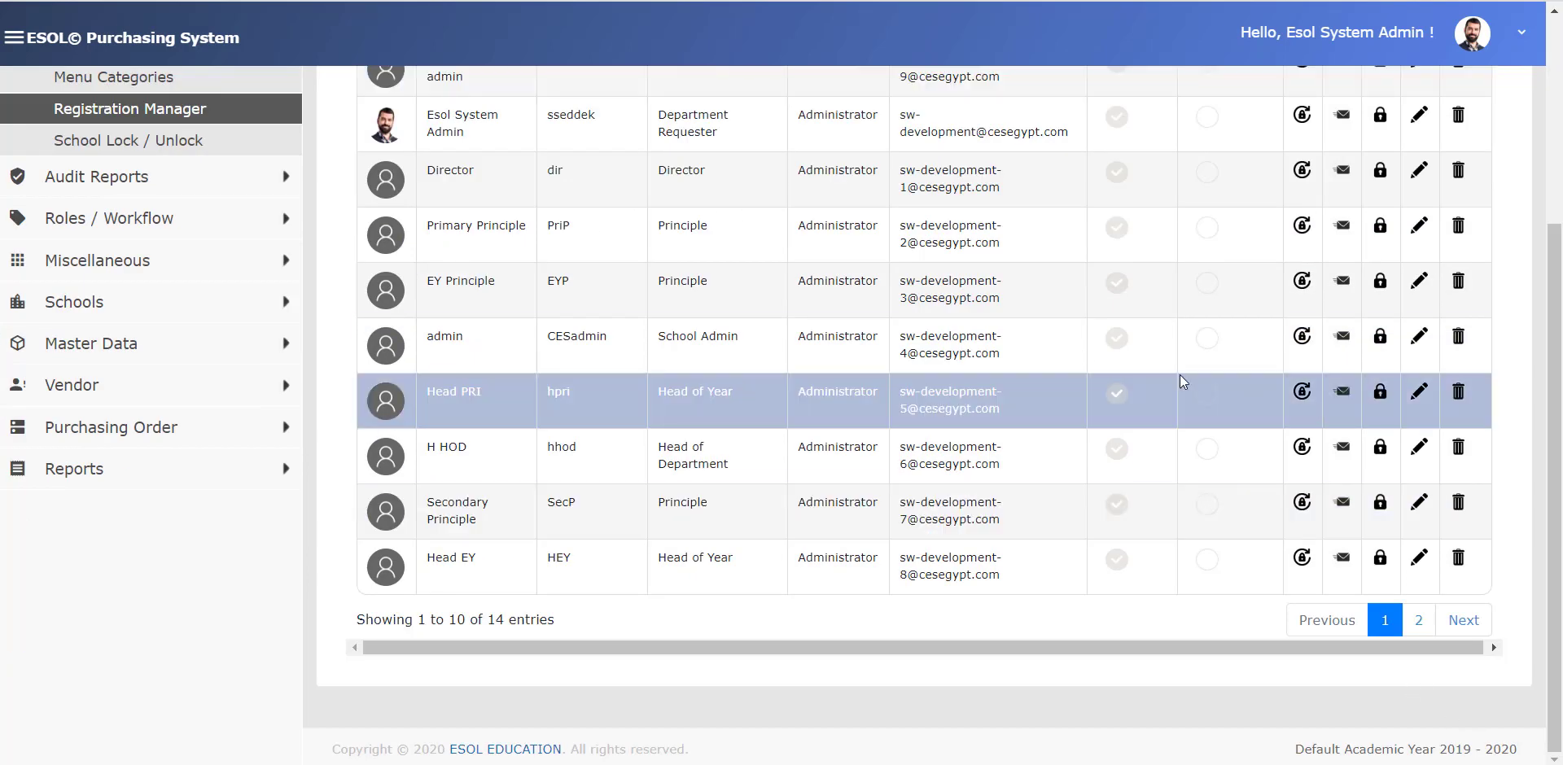
pyautogui.scroll(3, 1170, 298)
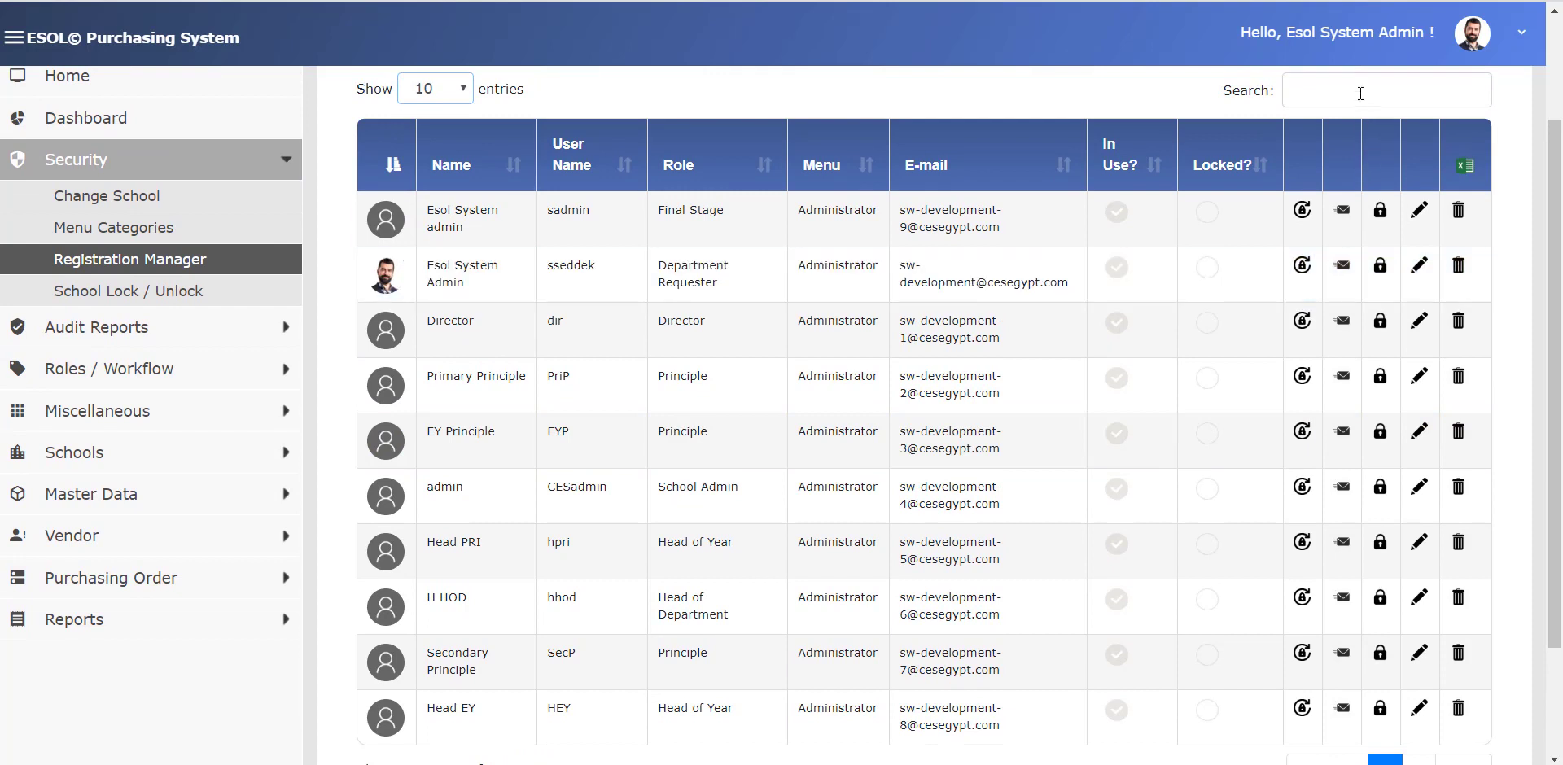
# - Search the users for 'school', 'admin' and 'princ', then clear the search
pyautogui.click(1360, 87)
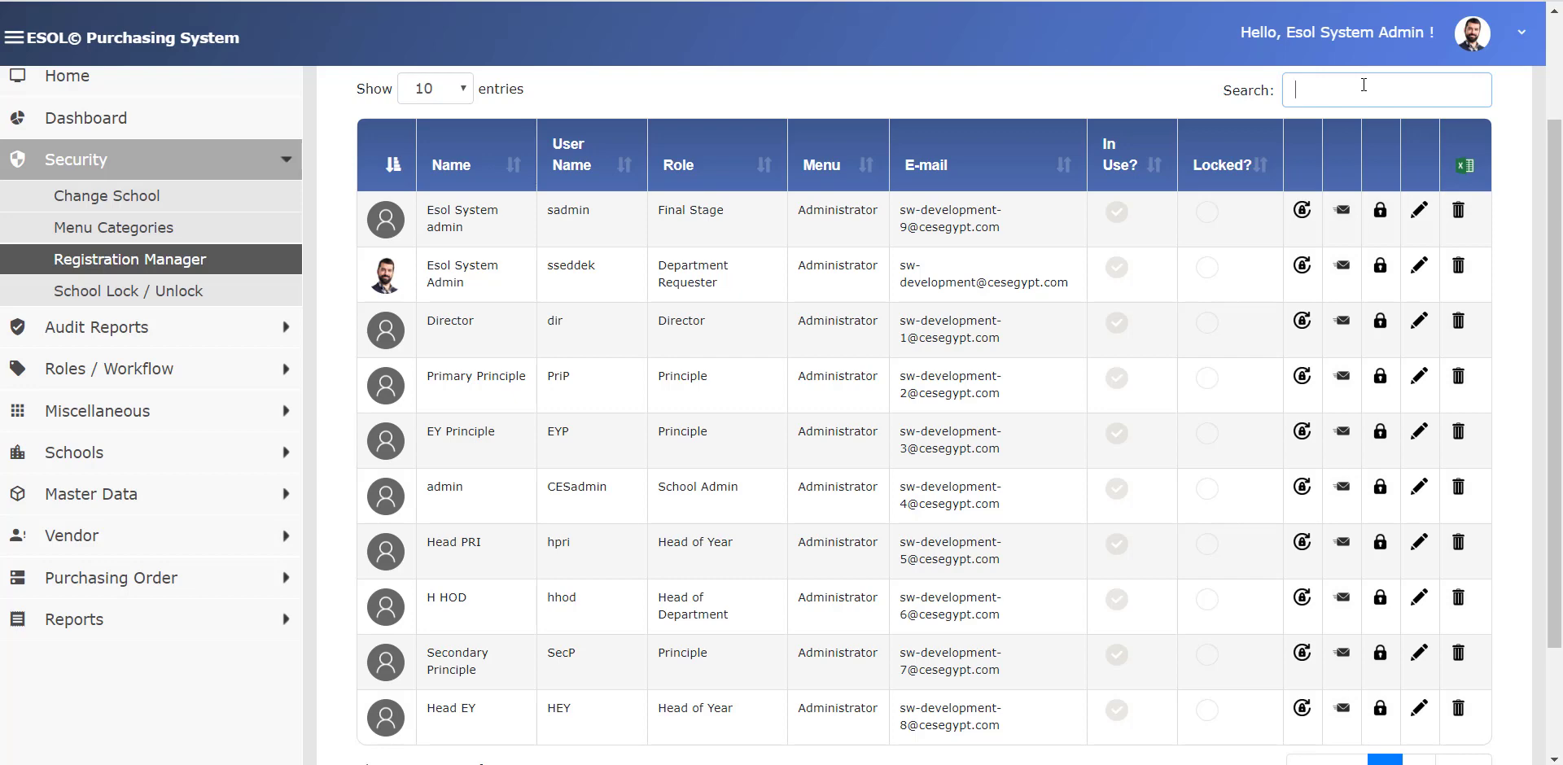
pyautogui.write('scho')
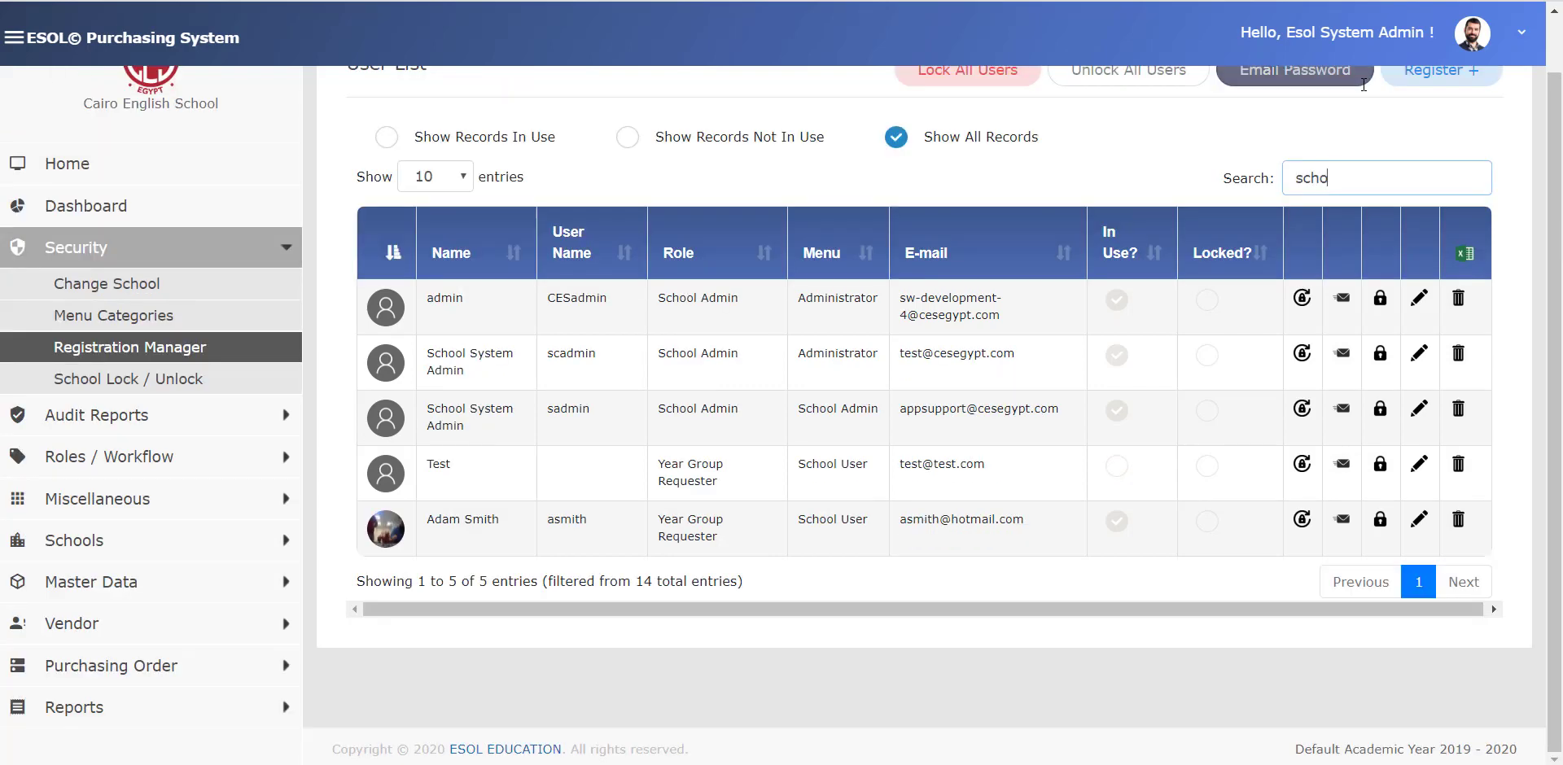
pyautogui.write('ol')
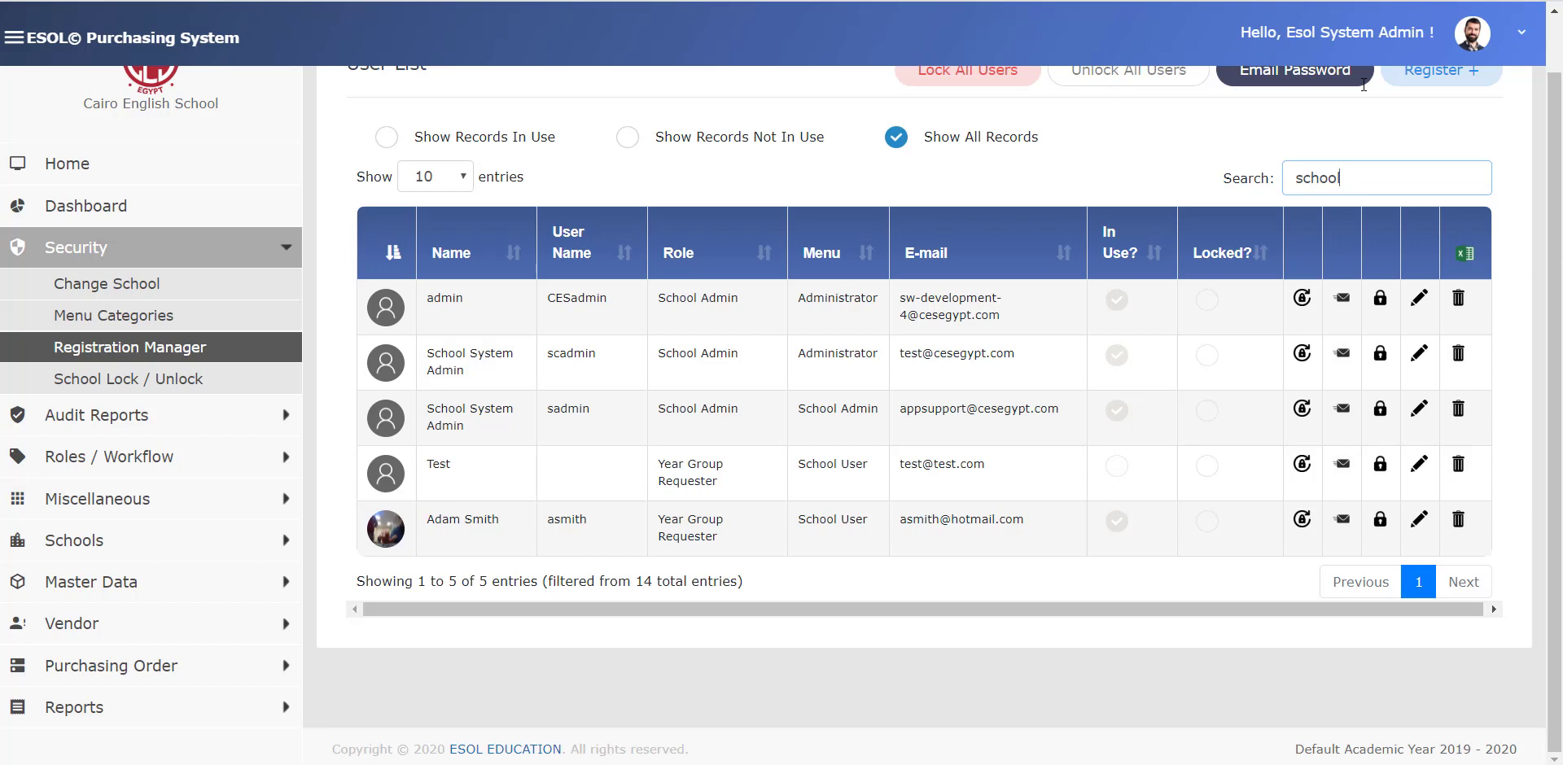
pyautogui.press('BackSpace')
pyautogui.press('BackSpace')
pyautogui.press('BackSpace')
pyautogui.press('BackSpace')
pyautogui.press('BackSpace')
pyautogui.press('BackSpace')
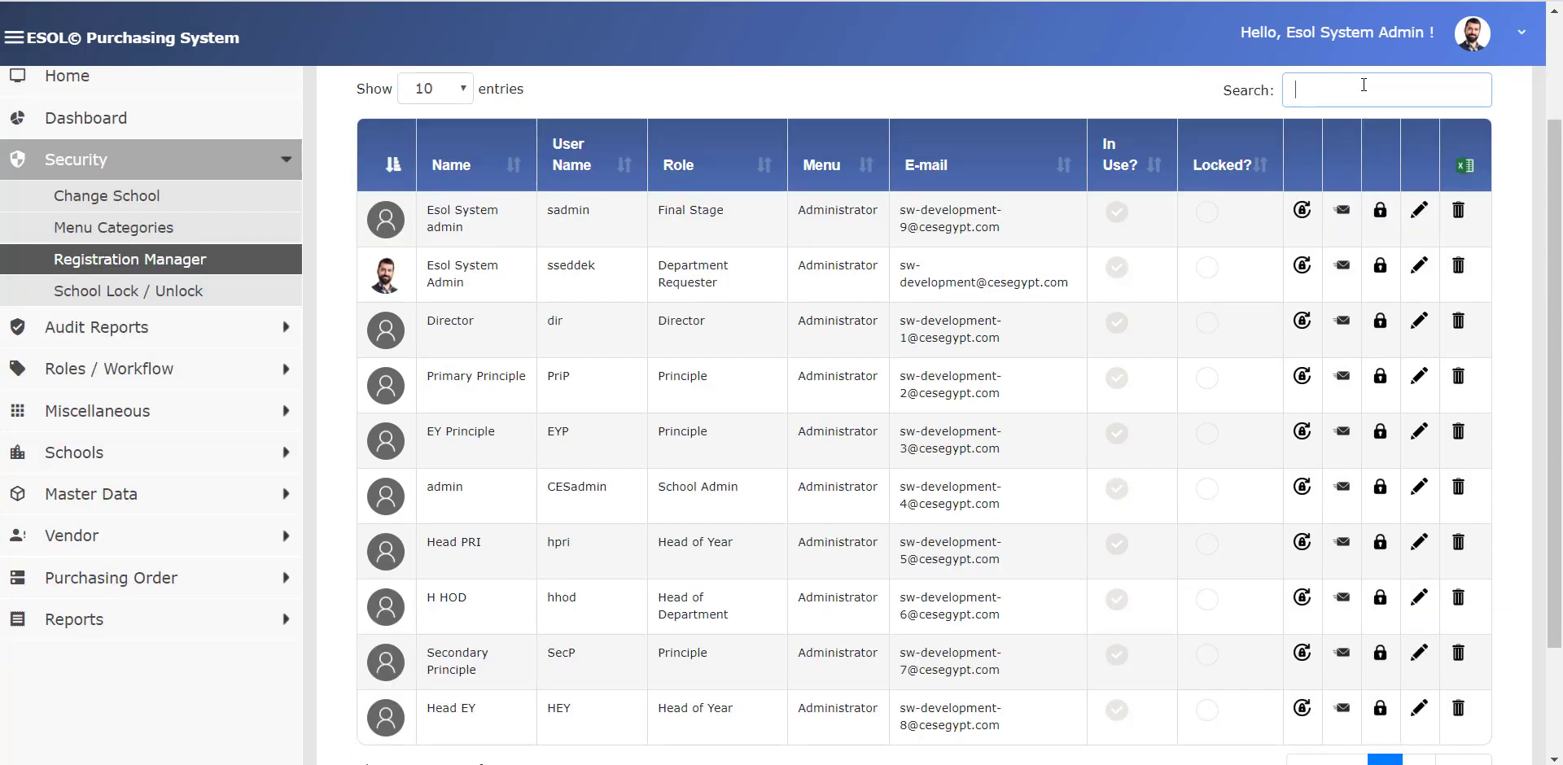
pyautogui.write('admin')
pyautogui.scroll(-1, 1105, 393)
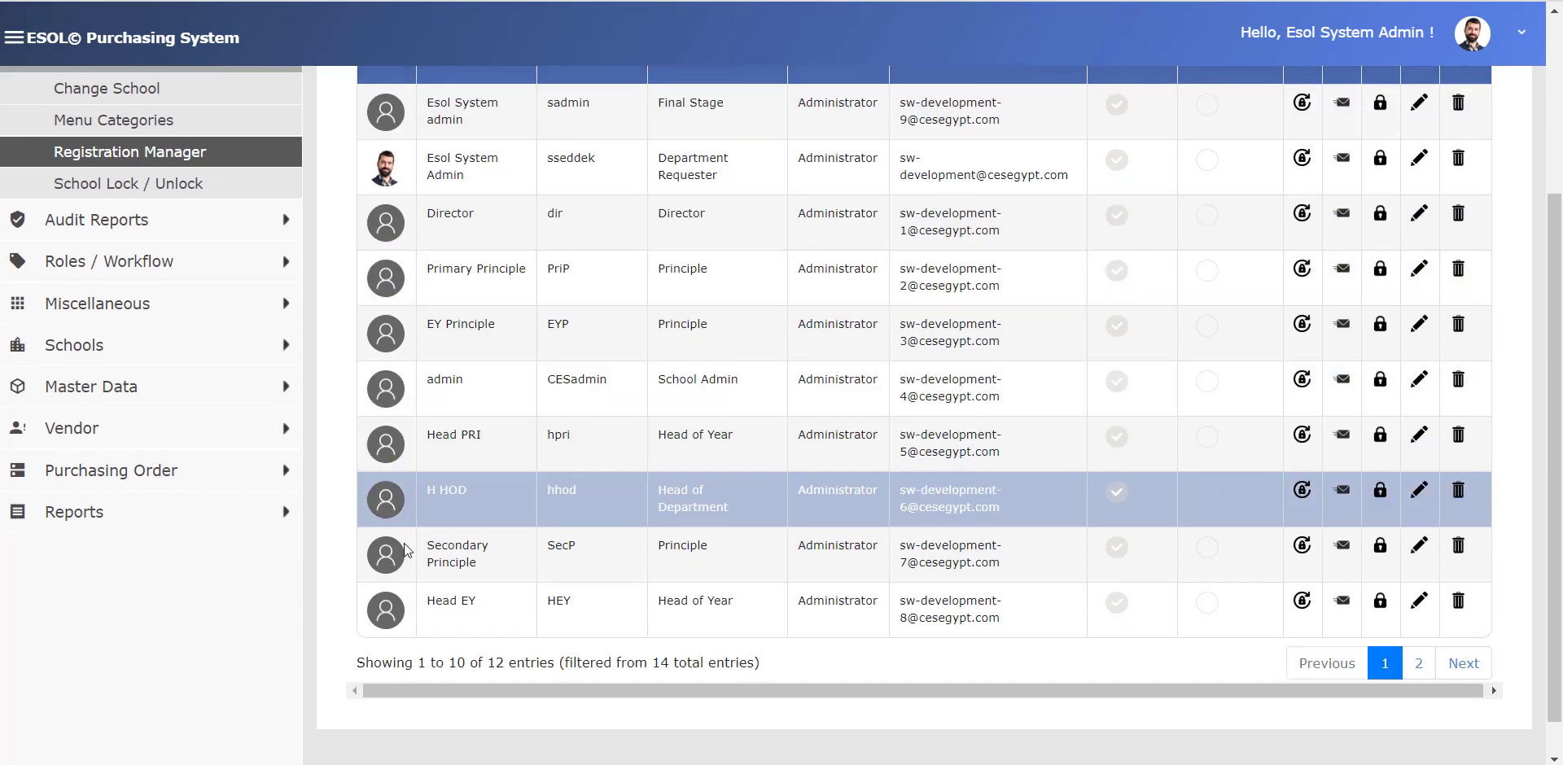
pyautogui.scroll(3, 403, 551)
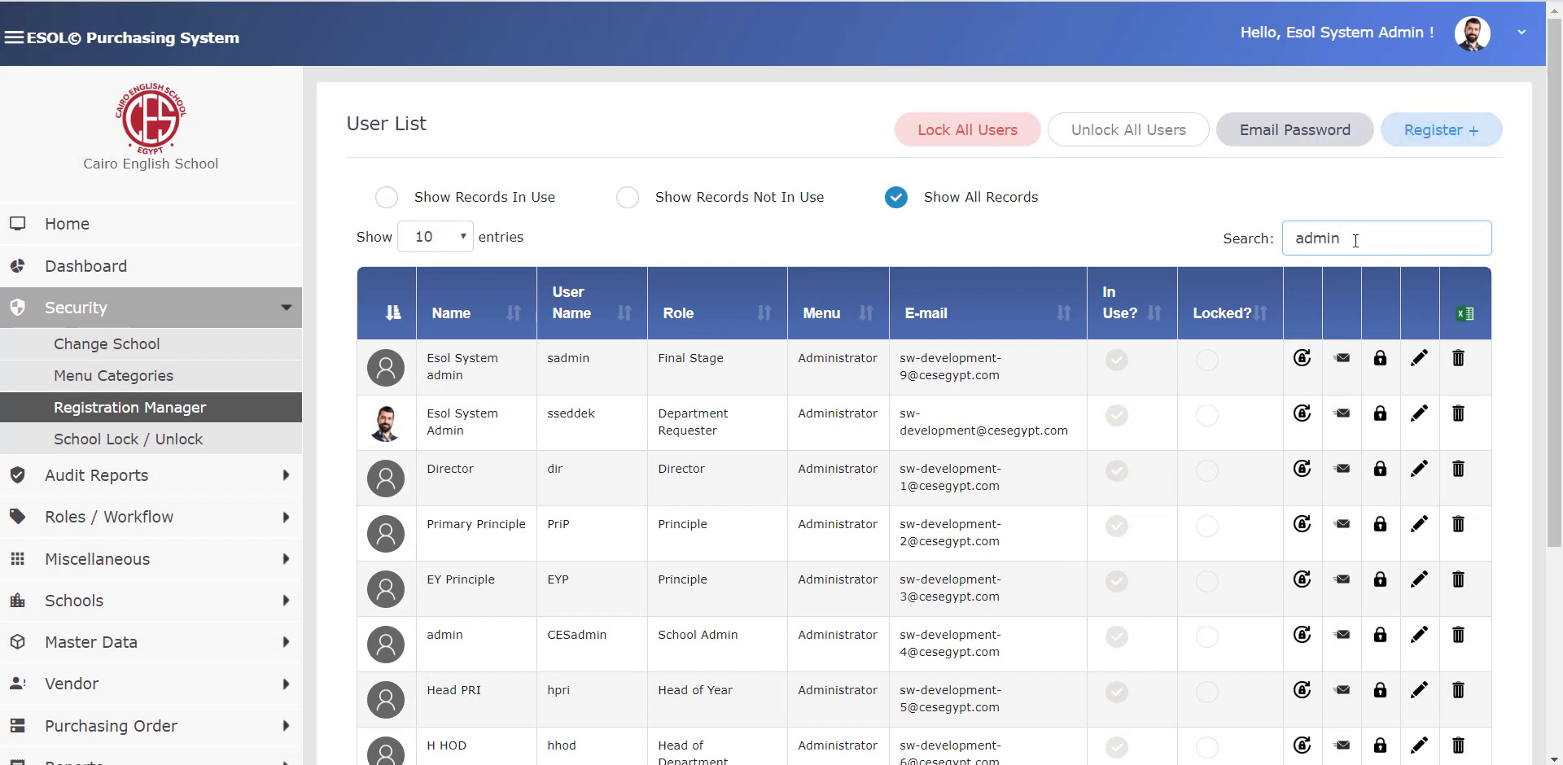
pyautogui.doubleClick(1389, 244)
pyautogui.write('princ')
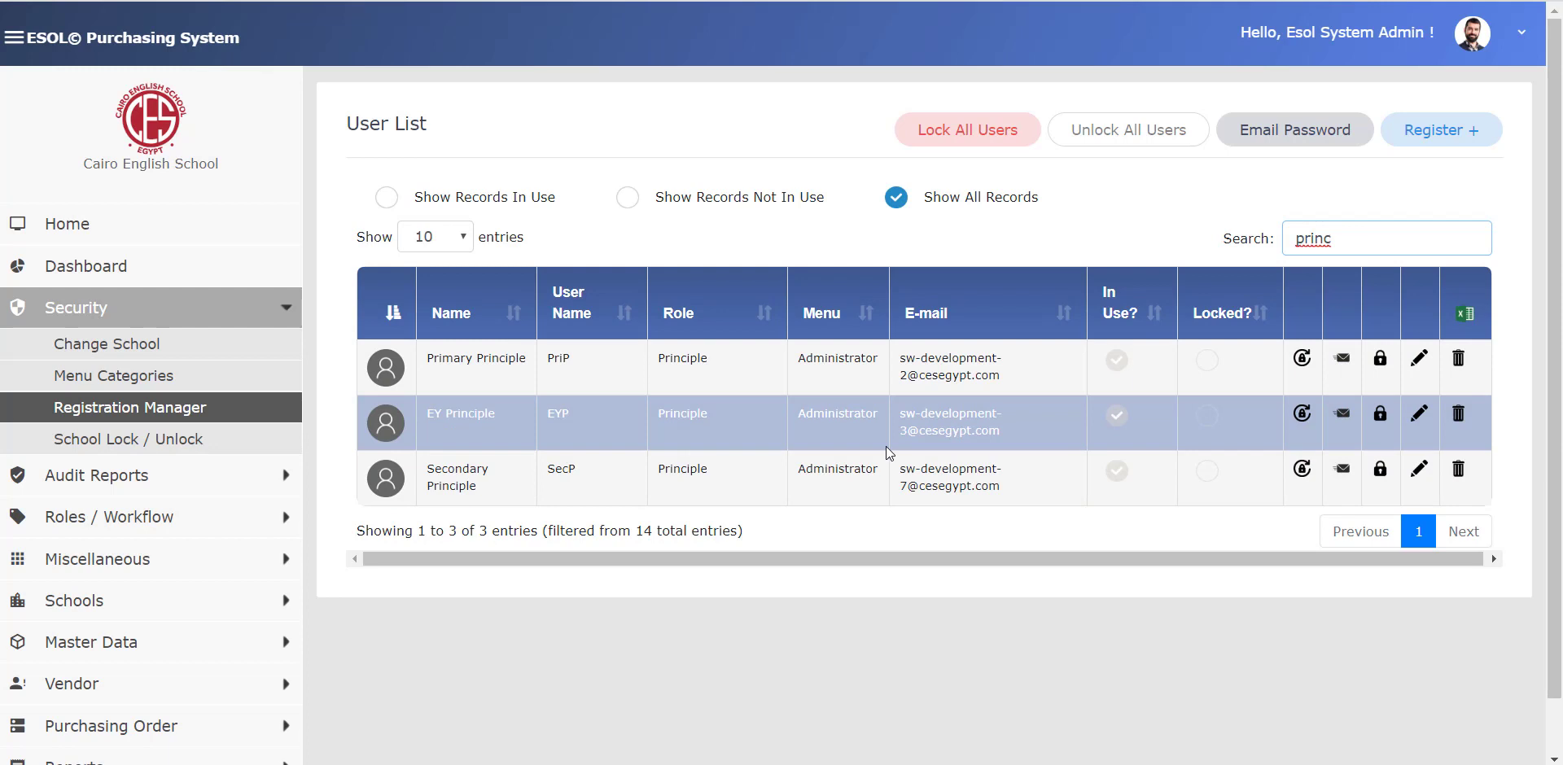
pyautogui.doubleClick(1361, 238)
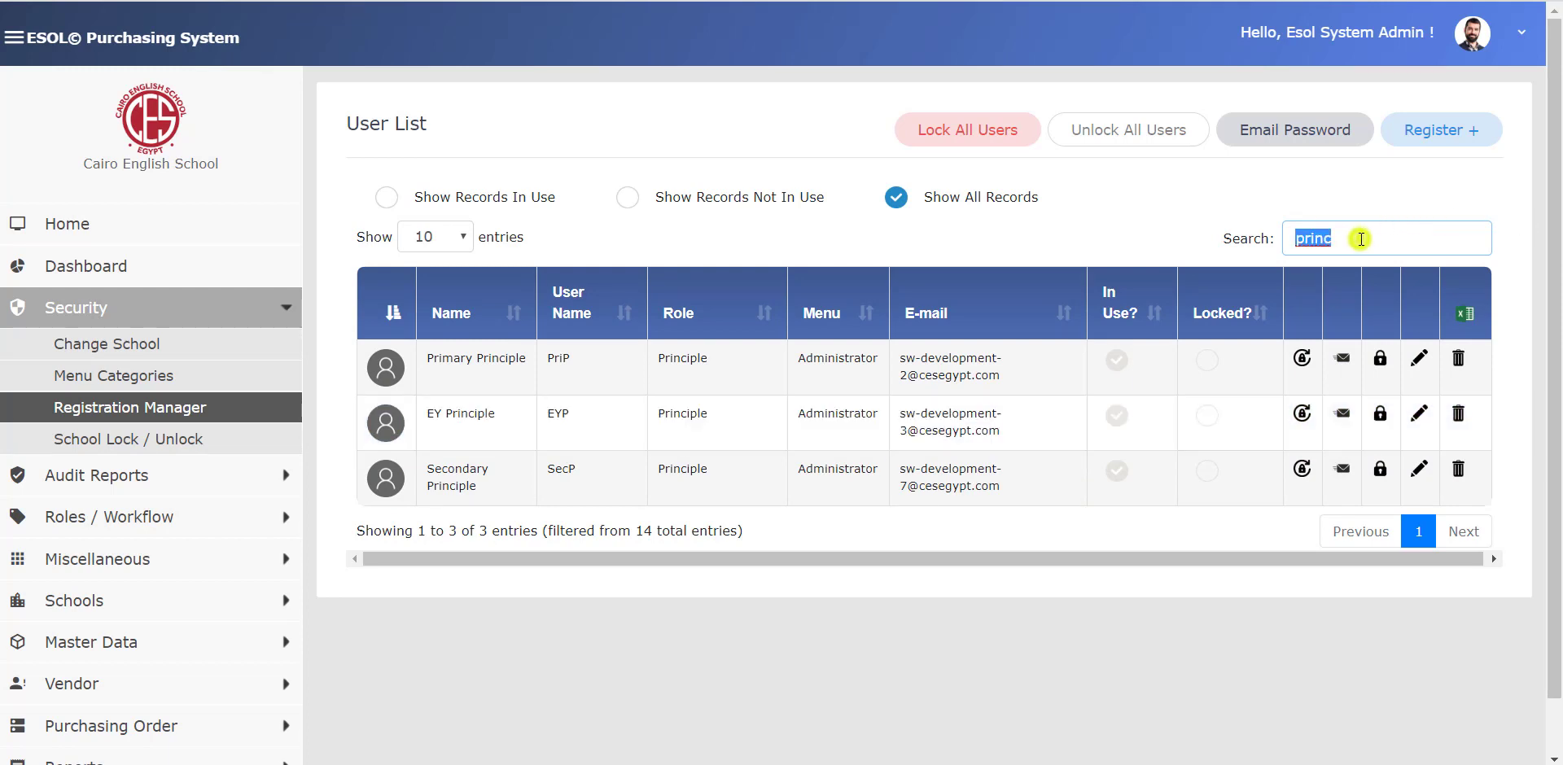
pyautogui.press('BackSpace')
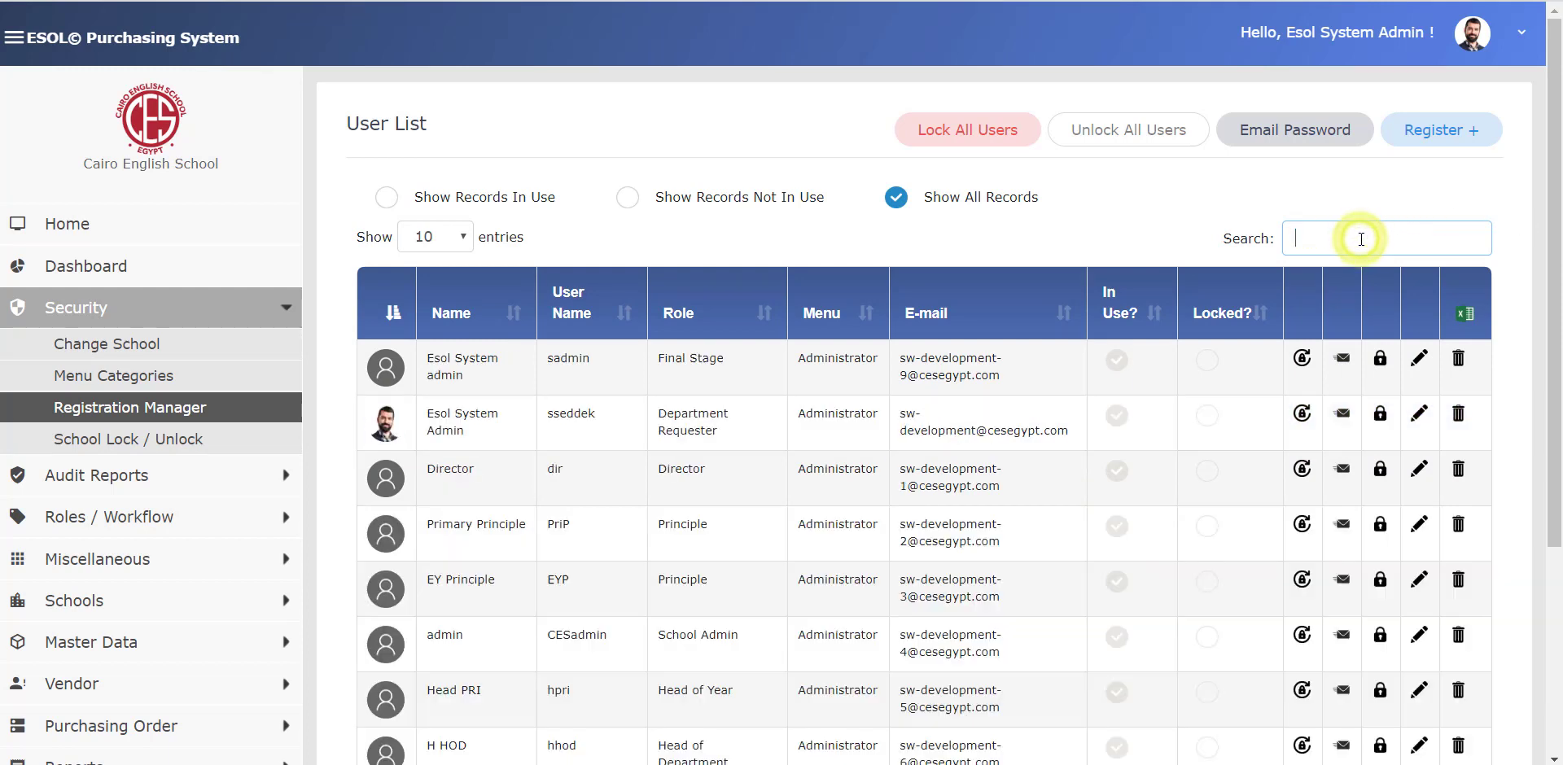
# - Lock all active users, check the Locked? column, then unlock all users again
pyautogui.click(973, 133)
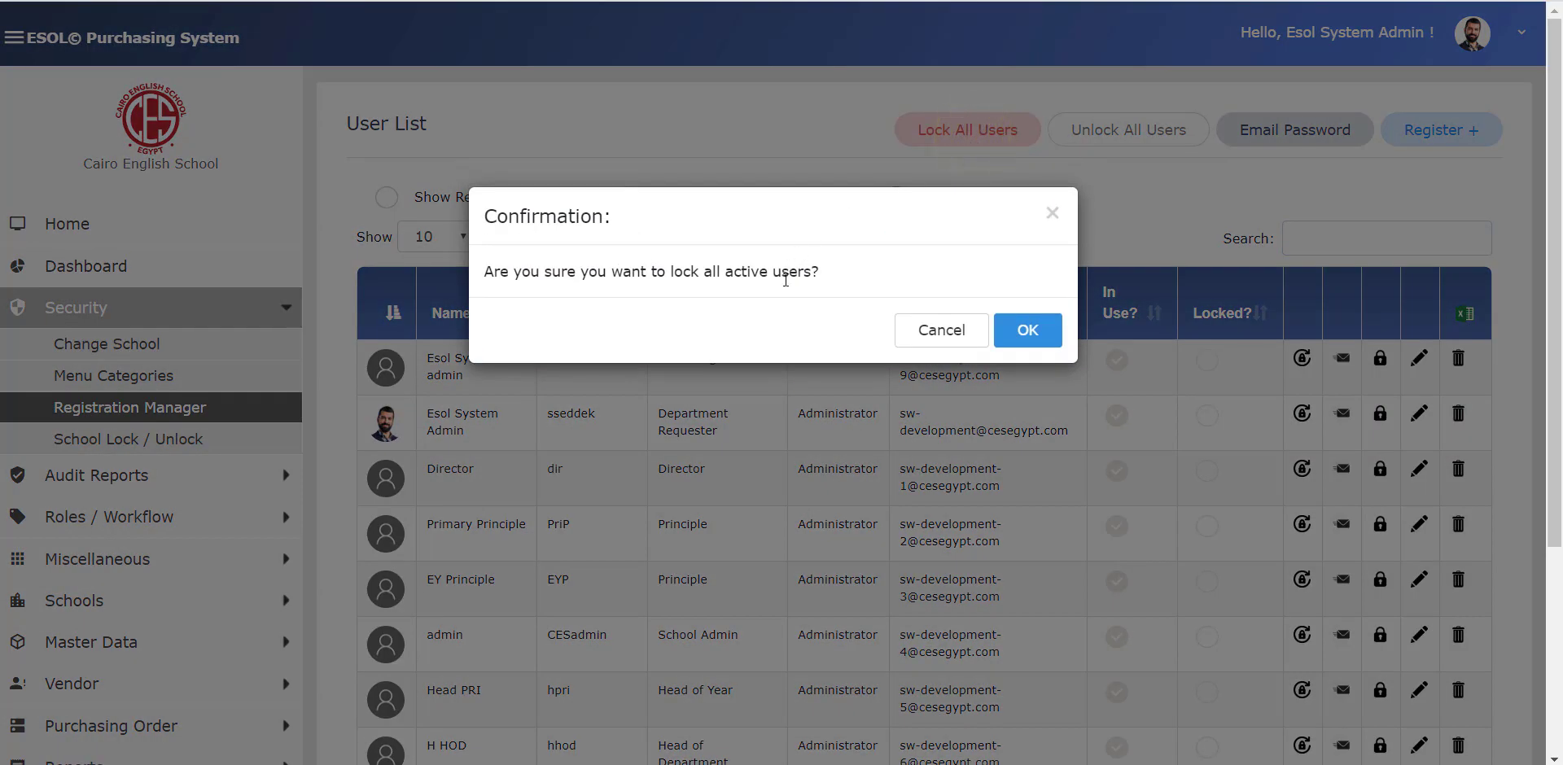
pyautogui.click(1028, 329)
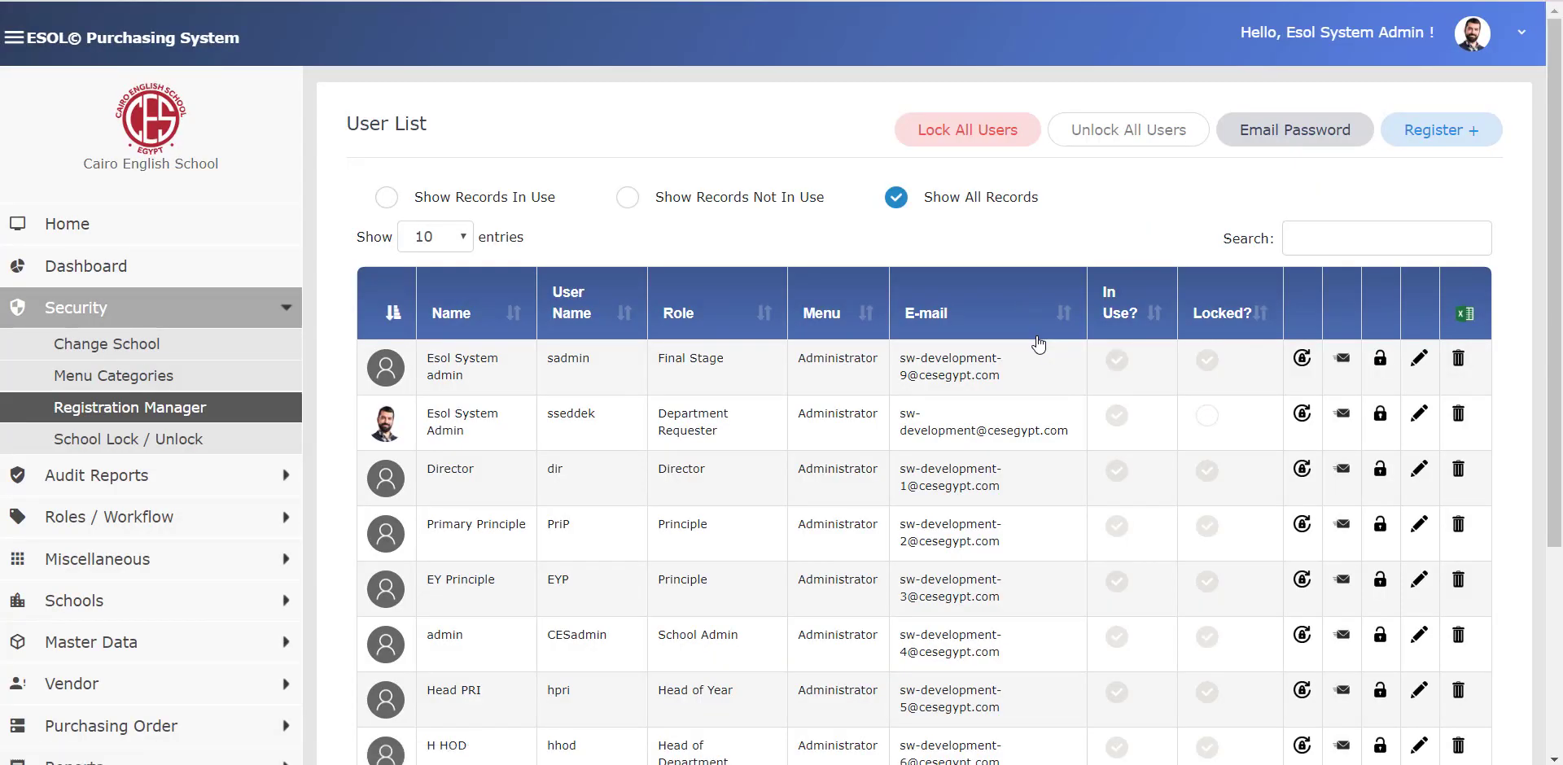
pyautogui.click(1144, 362)
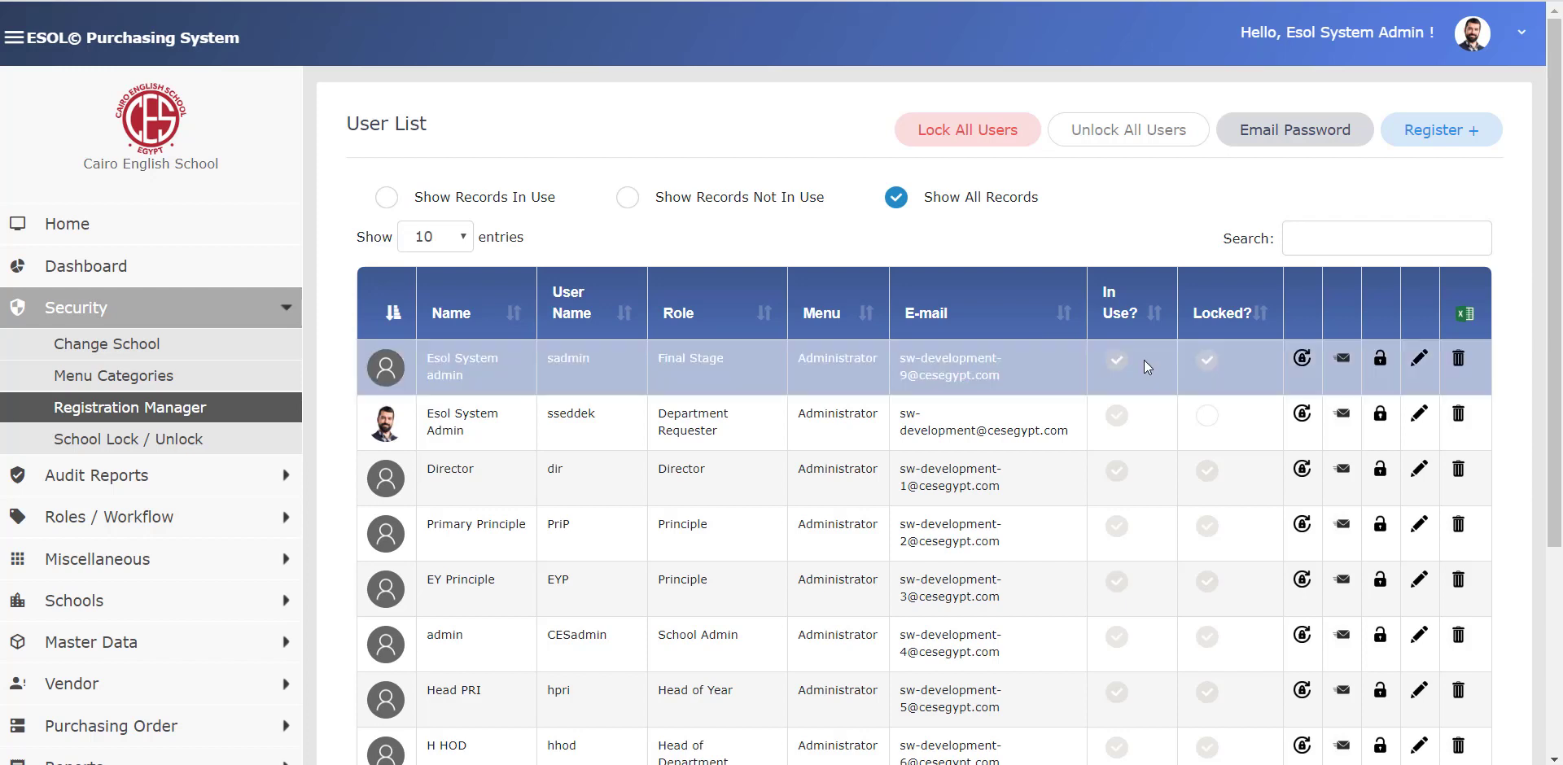
pyautogui.scroll(-1, 1129, 355)
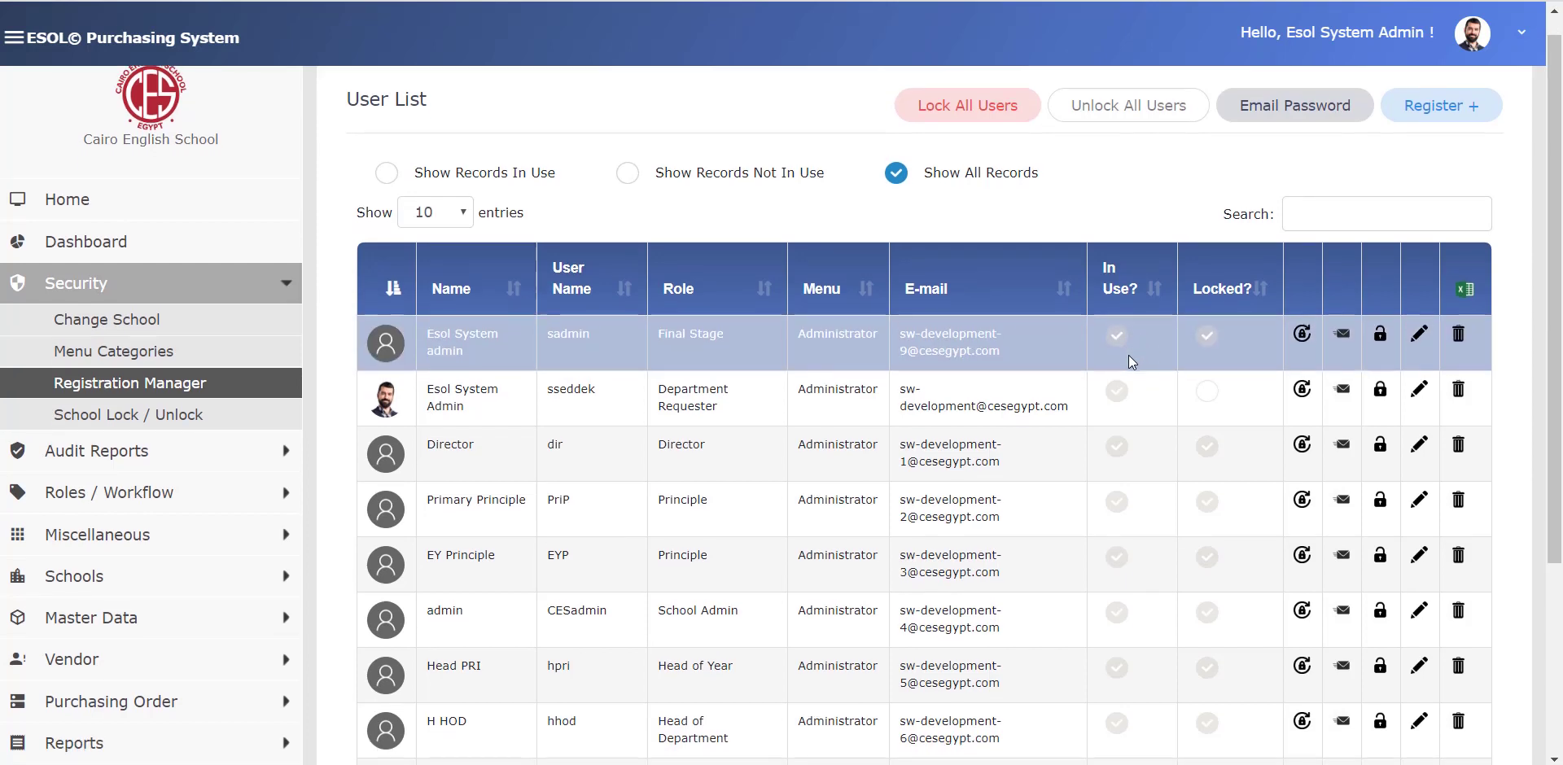
pyautogui.click(1218, 404)
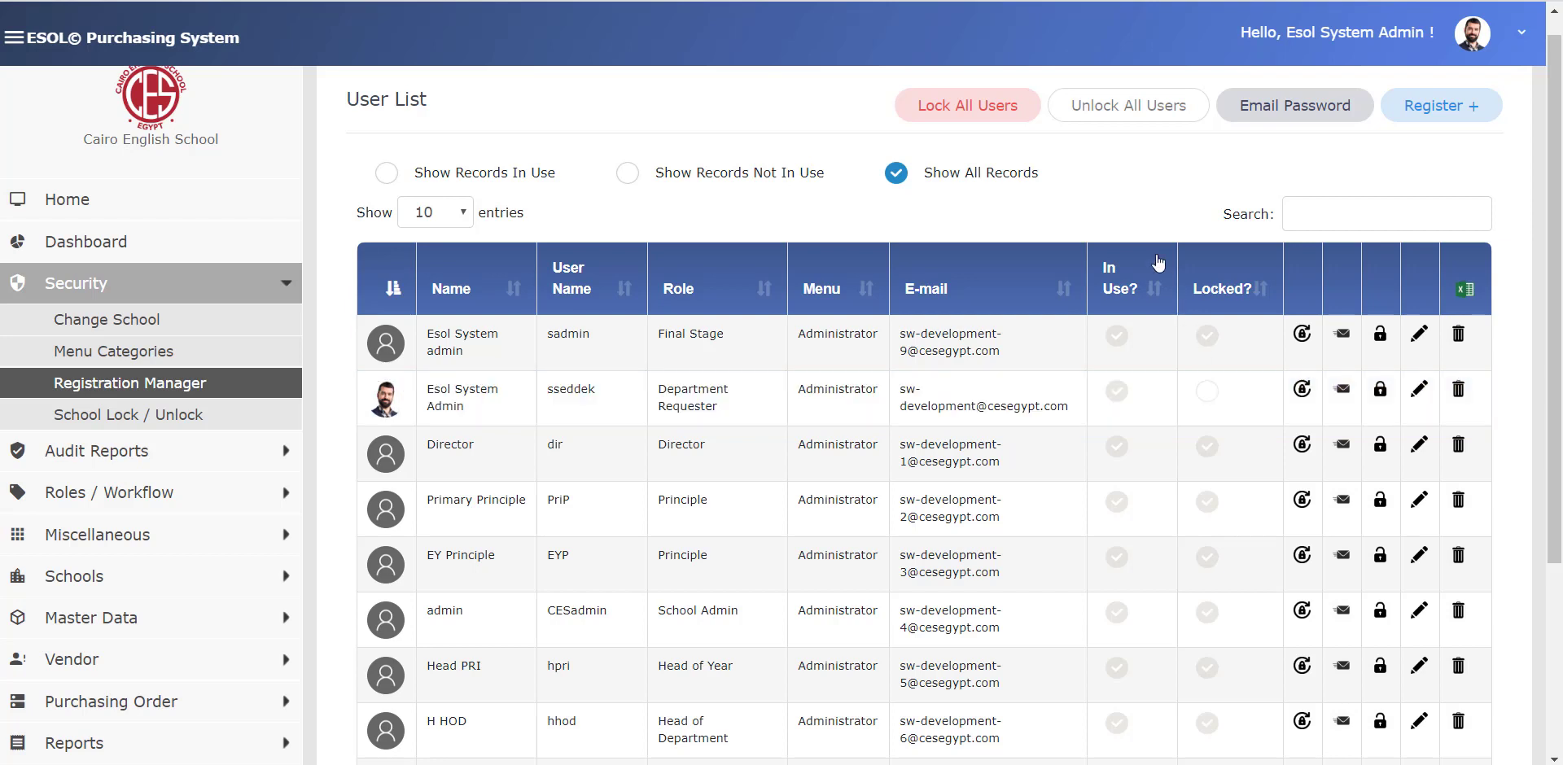
pyautogui.click(1129, 113)
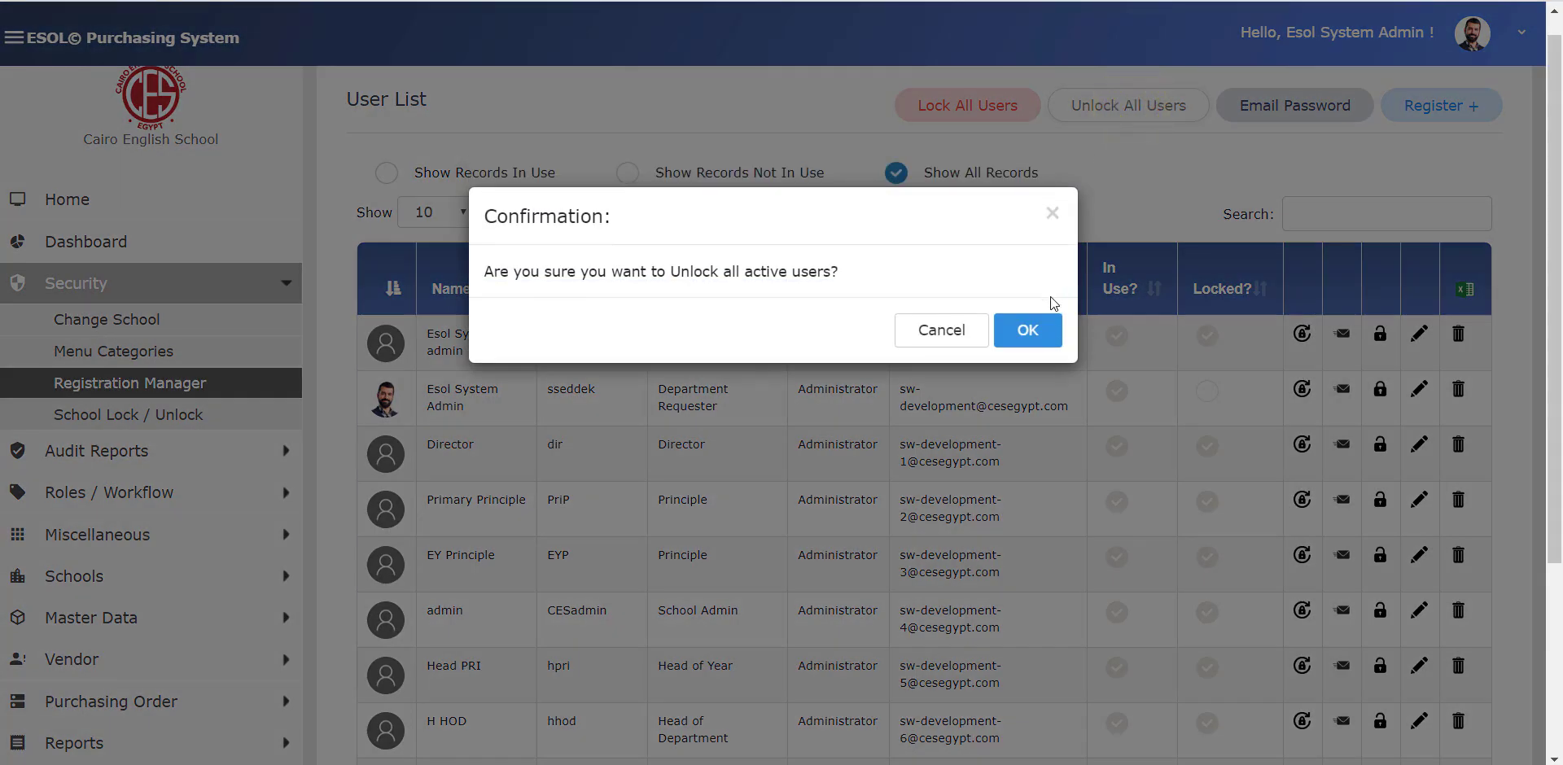
pyautogui.click(1047, 336)
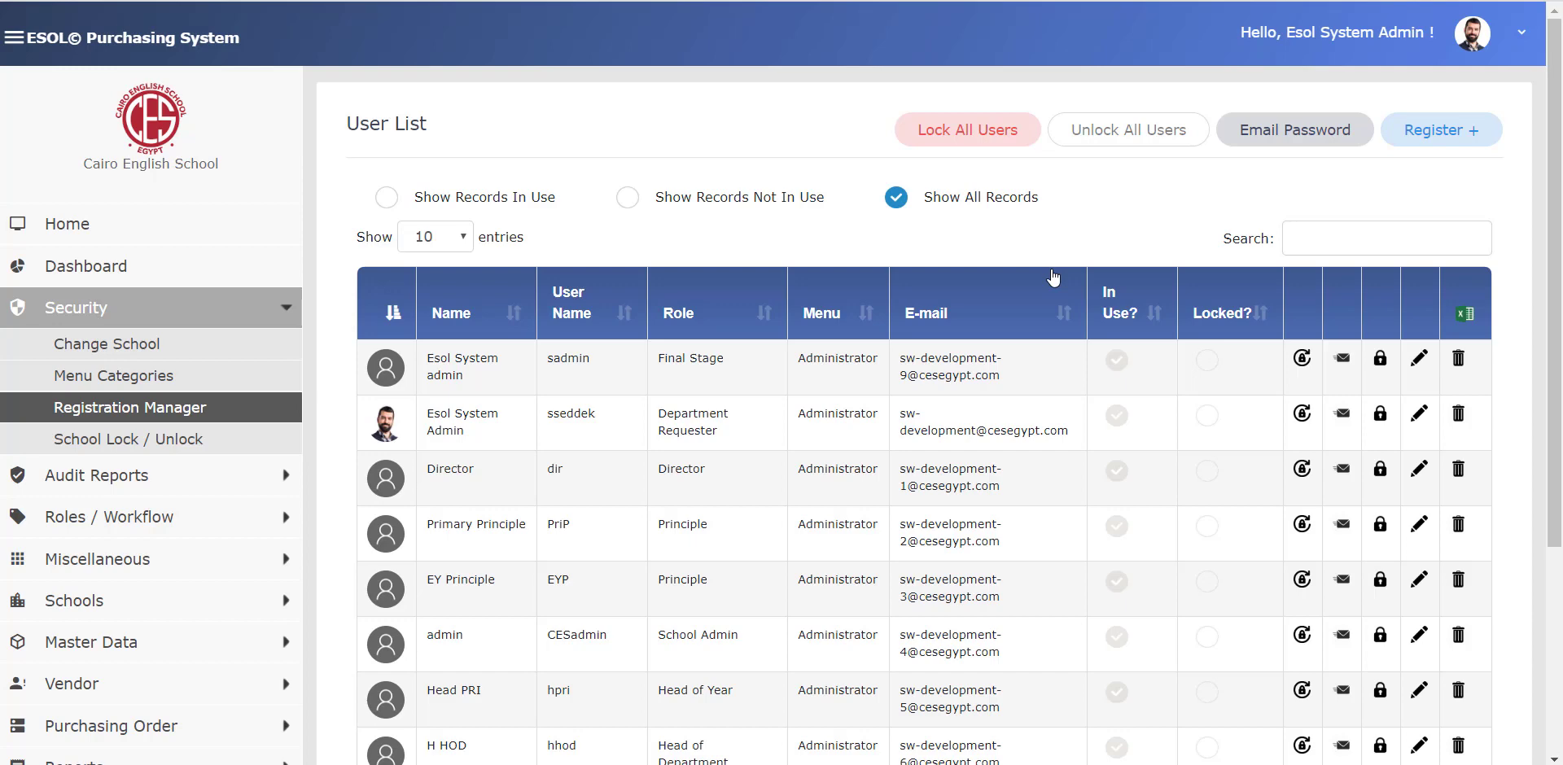
# - Search the users for 'school system', then delete the search text
pyautogui.click(1349, 243)
pyautogui.write('school')
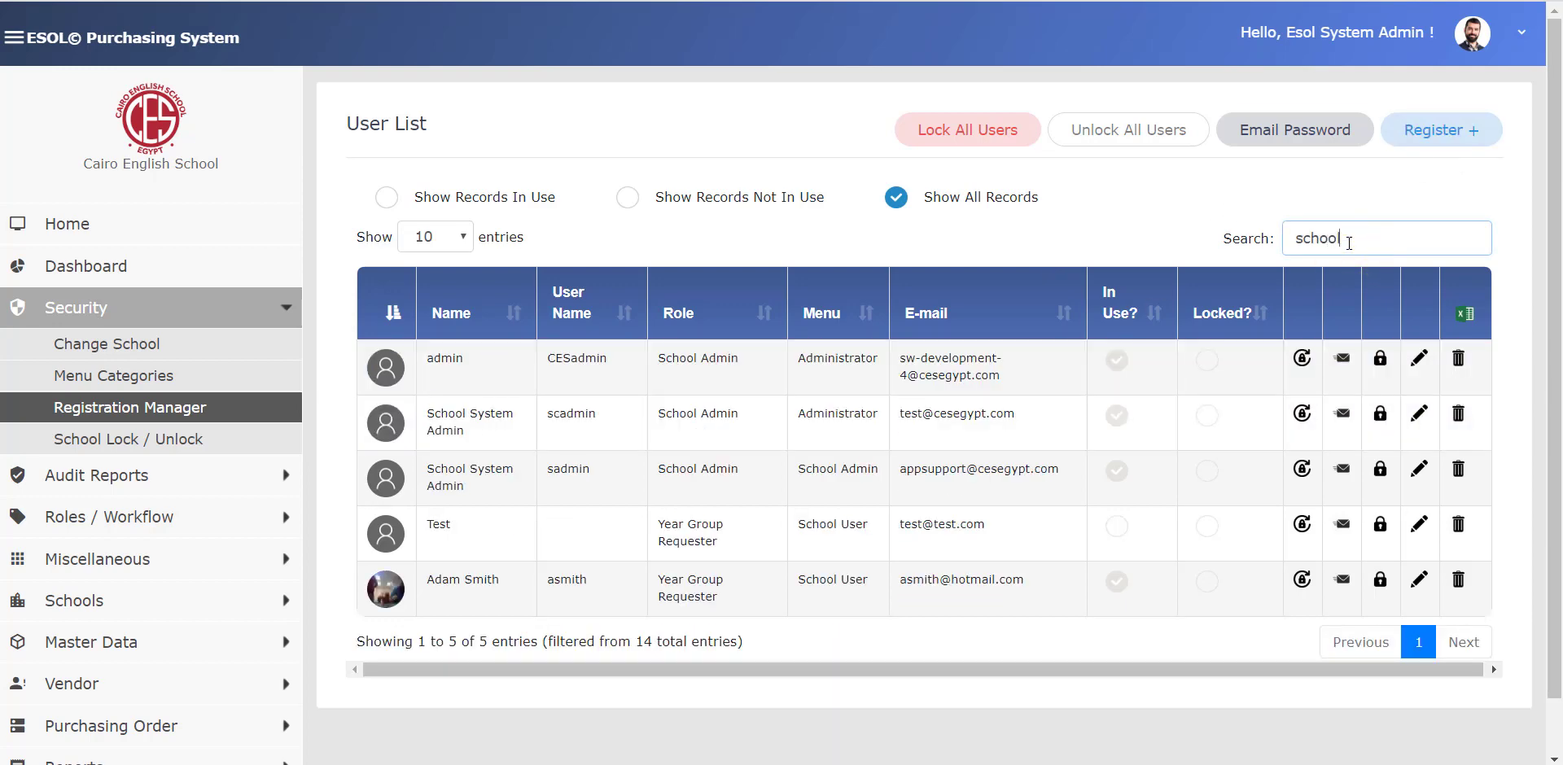
pyautogui.write(' system')
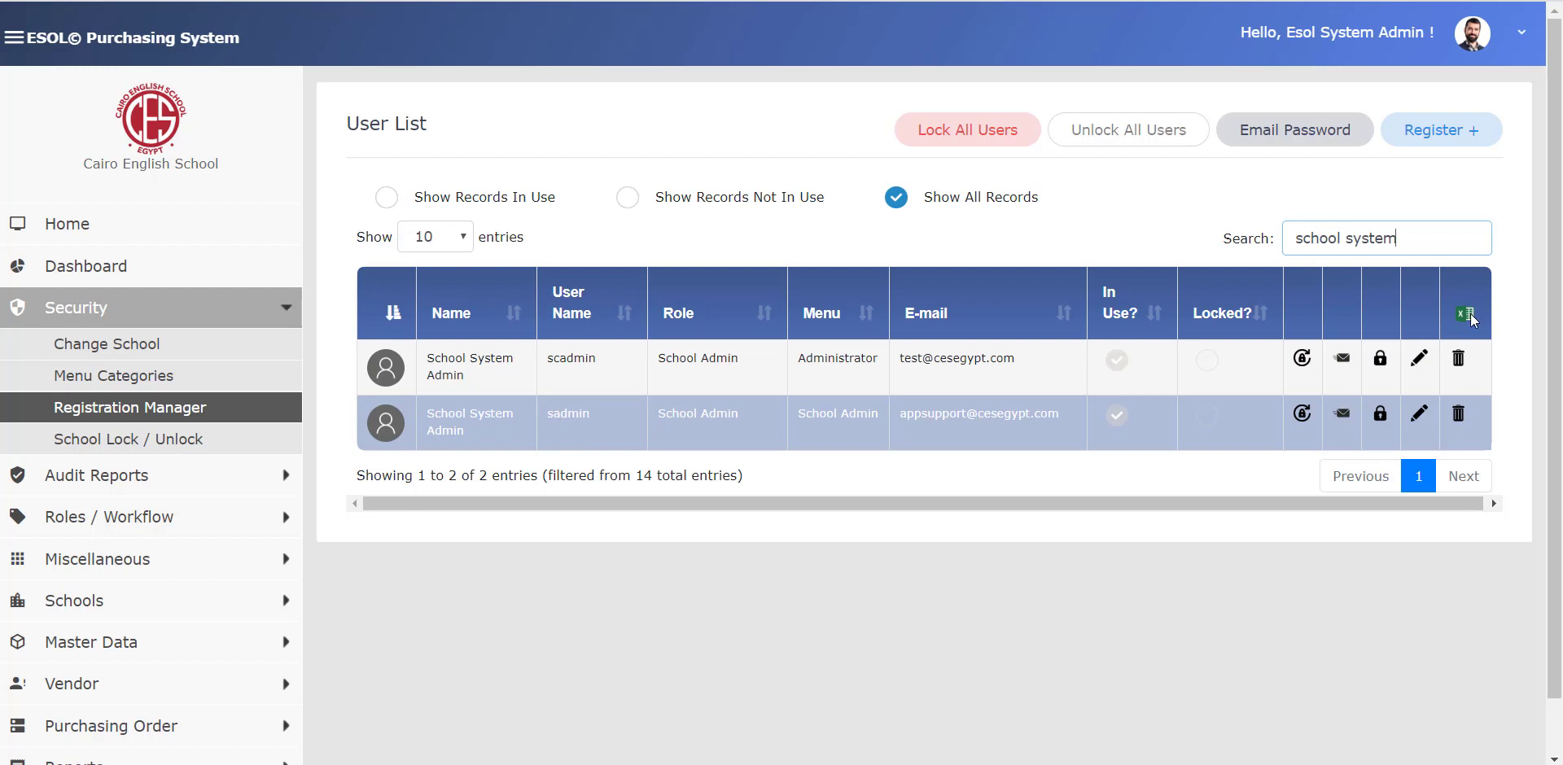
pyautogui.doubleClick(1432, 233)
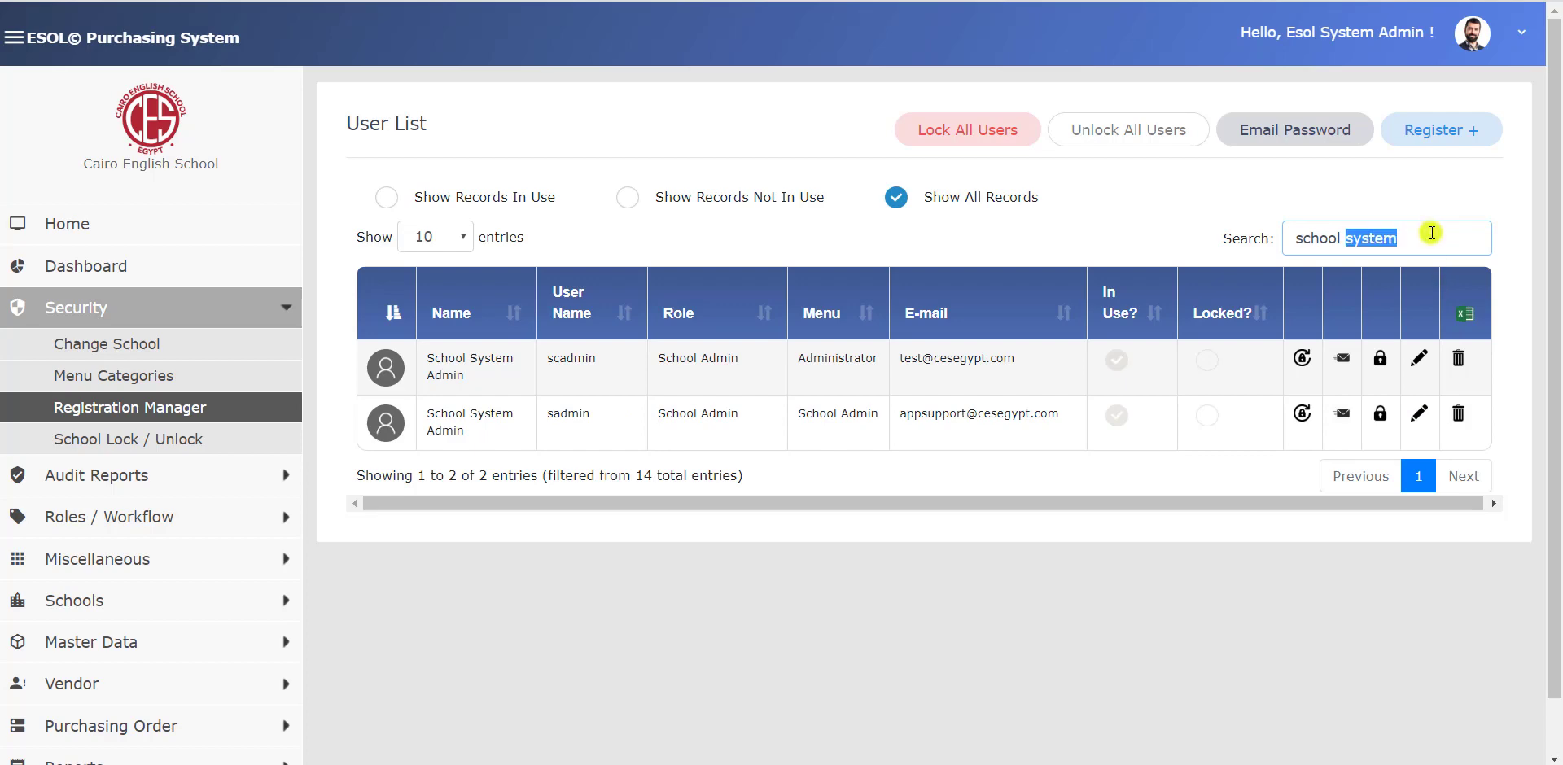
pyautogui.press('BackSpace')
pyautogui.press('BackSpace')
pyautogui.press('BackSpace')
pyautogui.press('BackSpace')
pyautogui.press('BackSpace')
pyautogui.press('BackSpace')
pyautogui.press('BackSpace')
pyautogui.press('BackSpace')
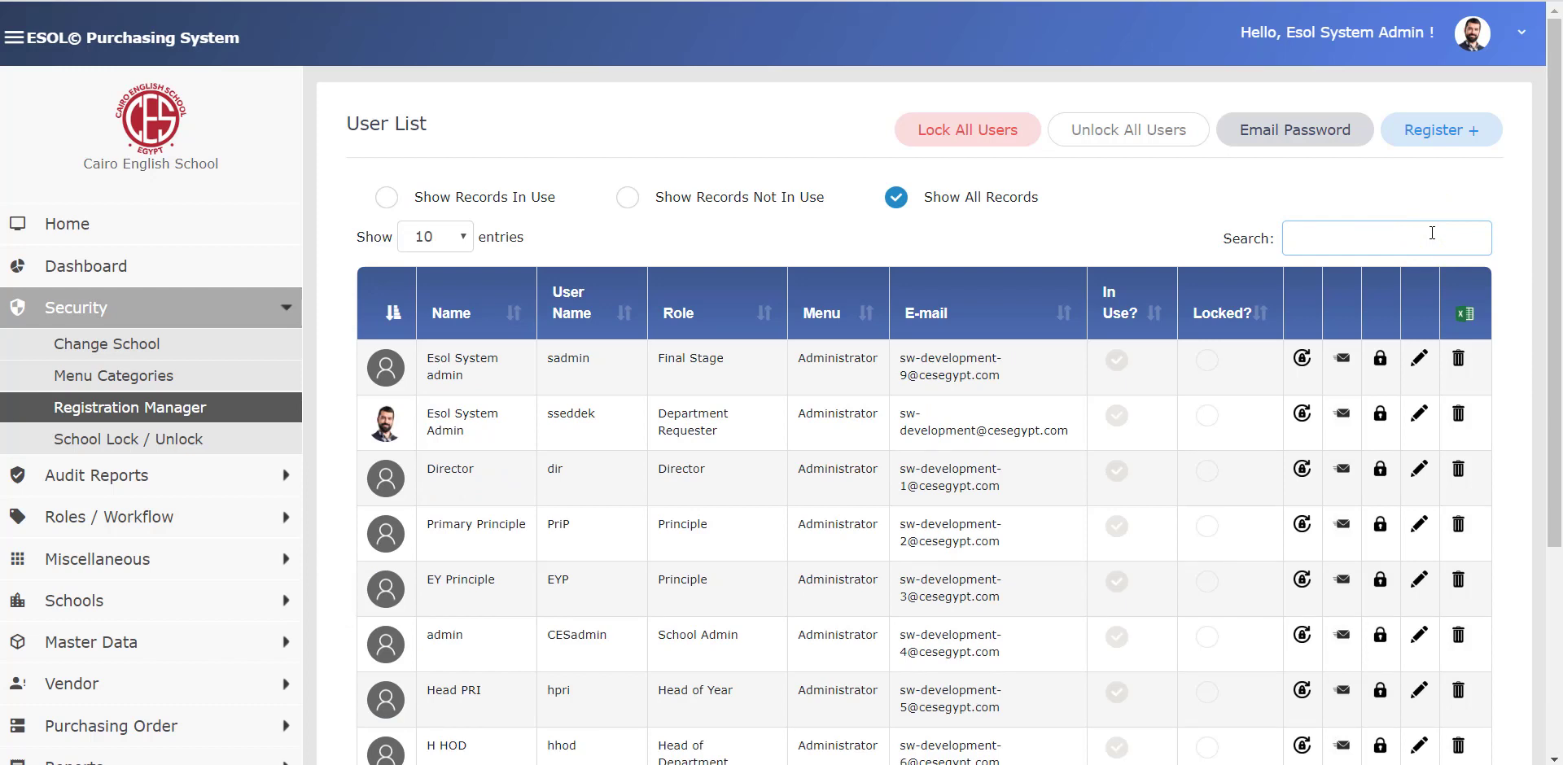
# - Lock the top Esol System admin account, then unlock it, confirming each message
pyautogui.click(1380, 362)
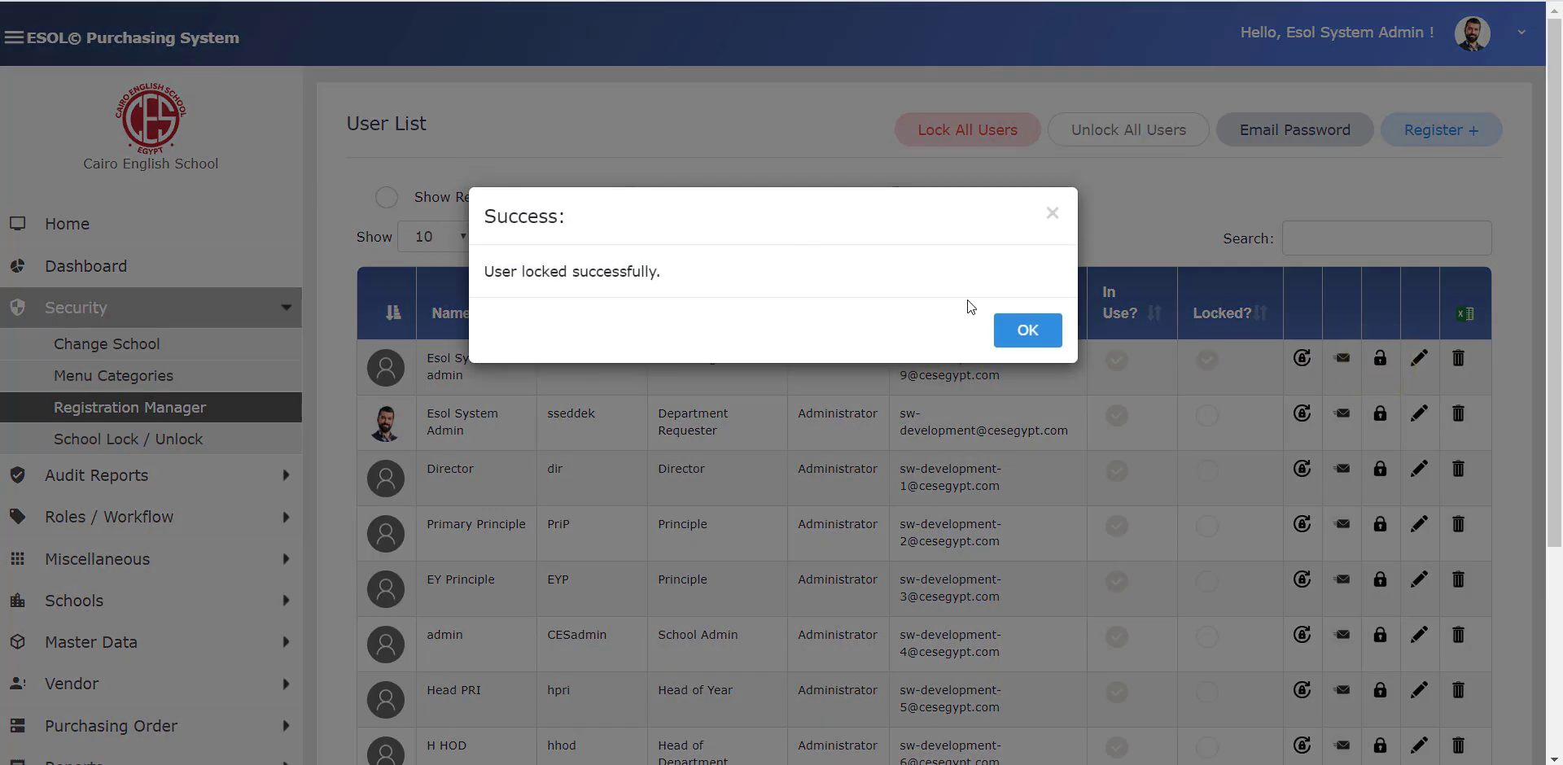
pyautogui.click(1014, 332)
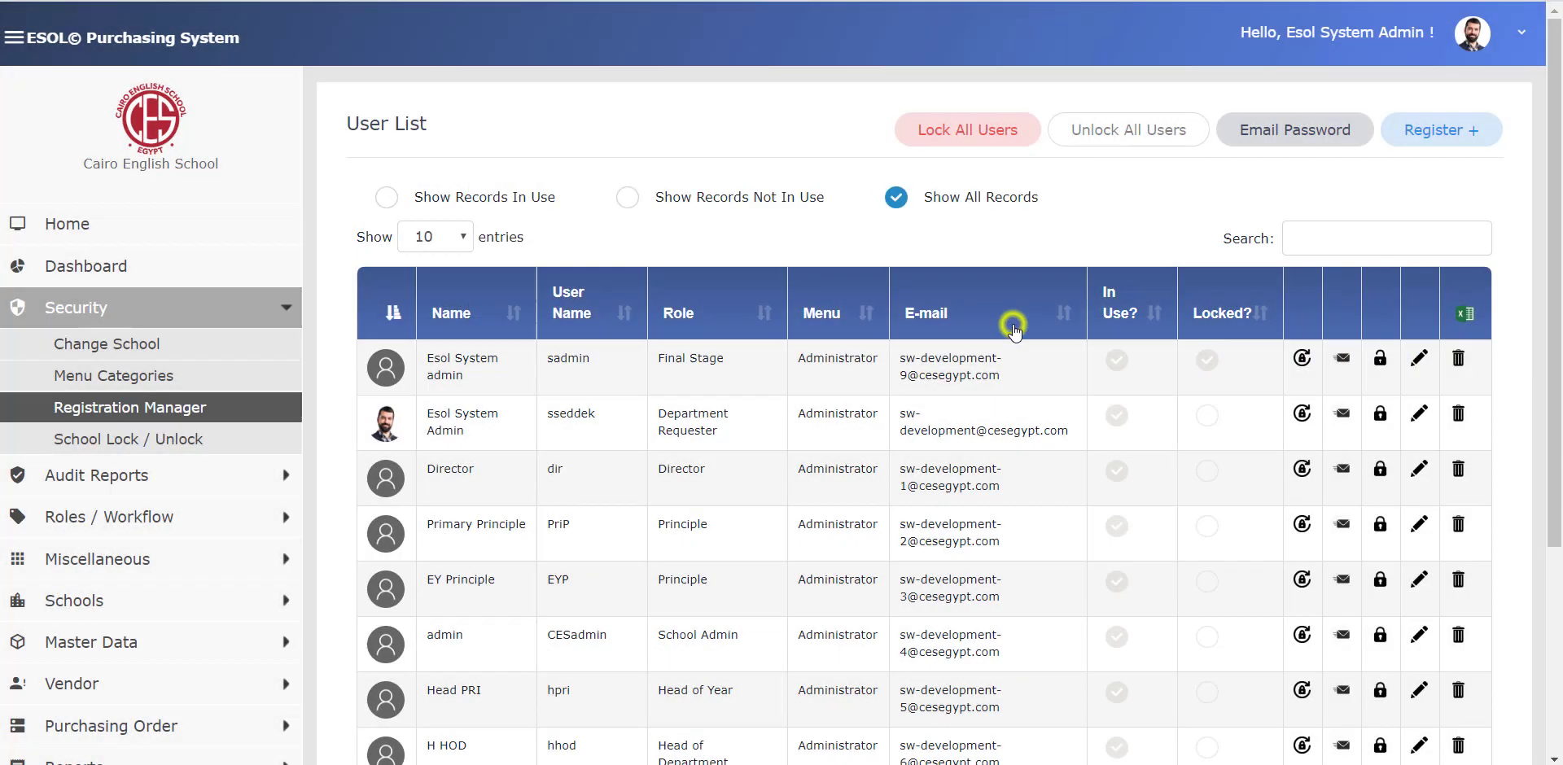
pyautogui.click(1379, 360)
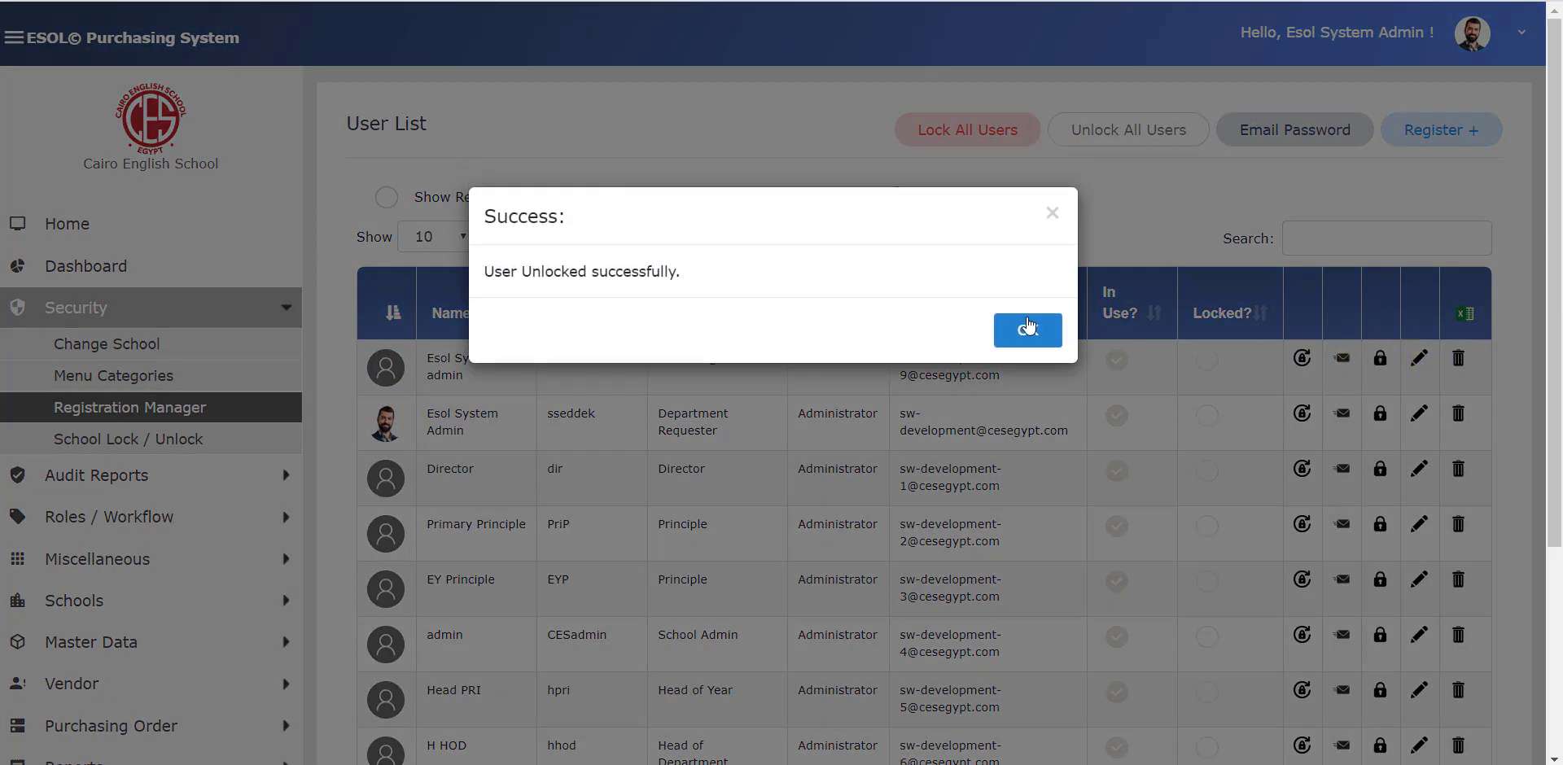
pyautogui.click(1020, 324)
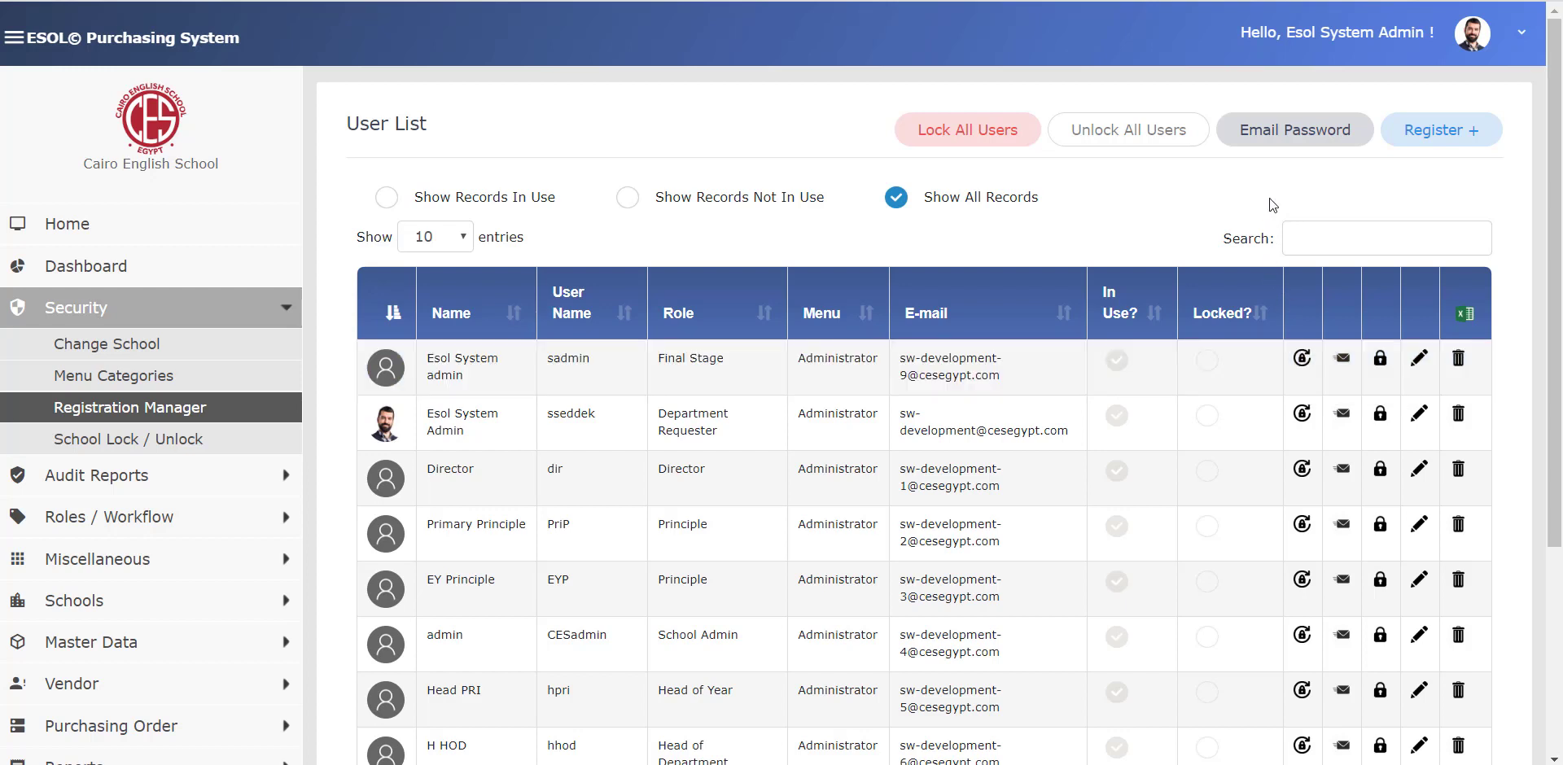
# - Send the password e-mail to all active users and confirm it
pyautogui.click(1284, 142)
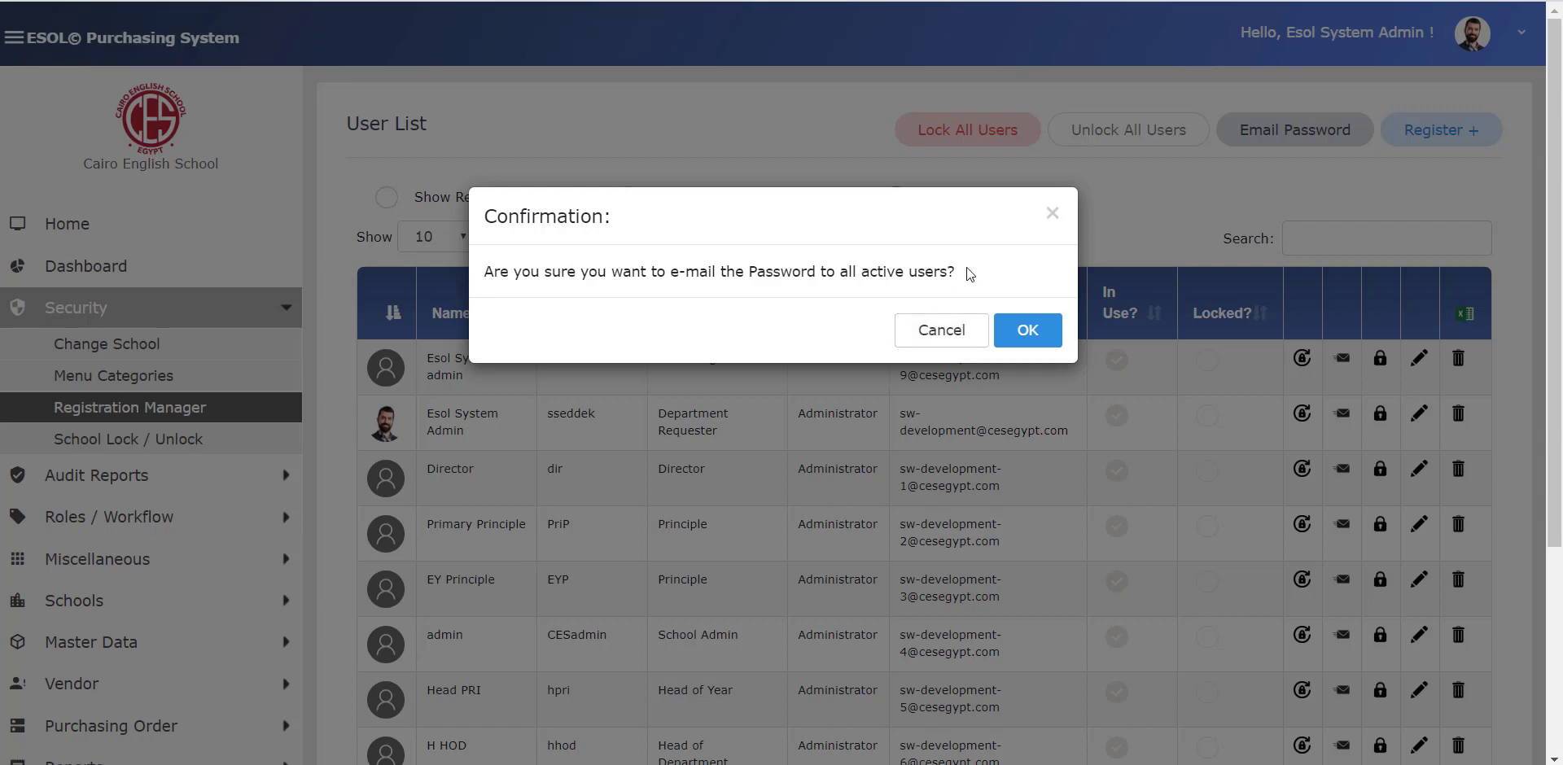
pyautogui.click(1028, 329)
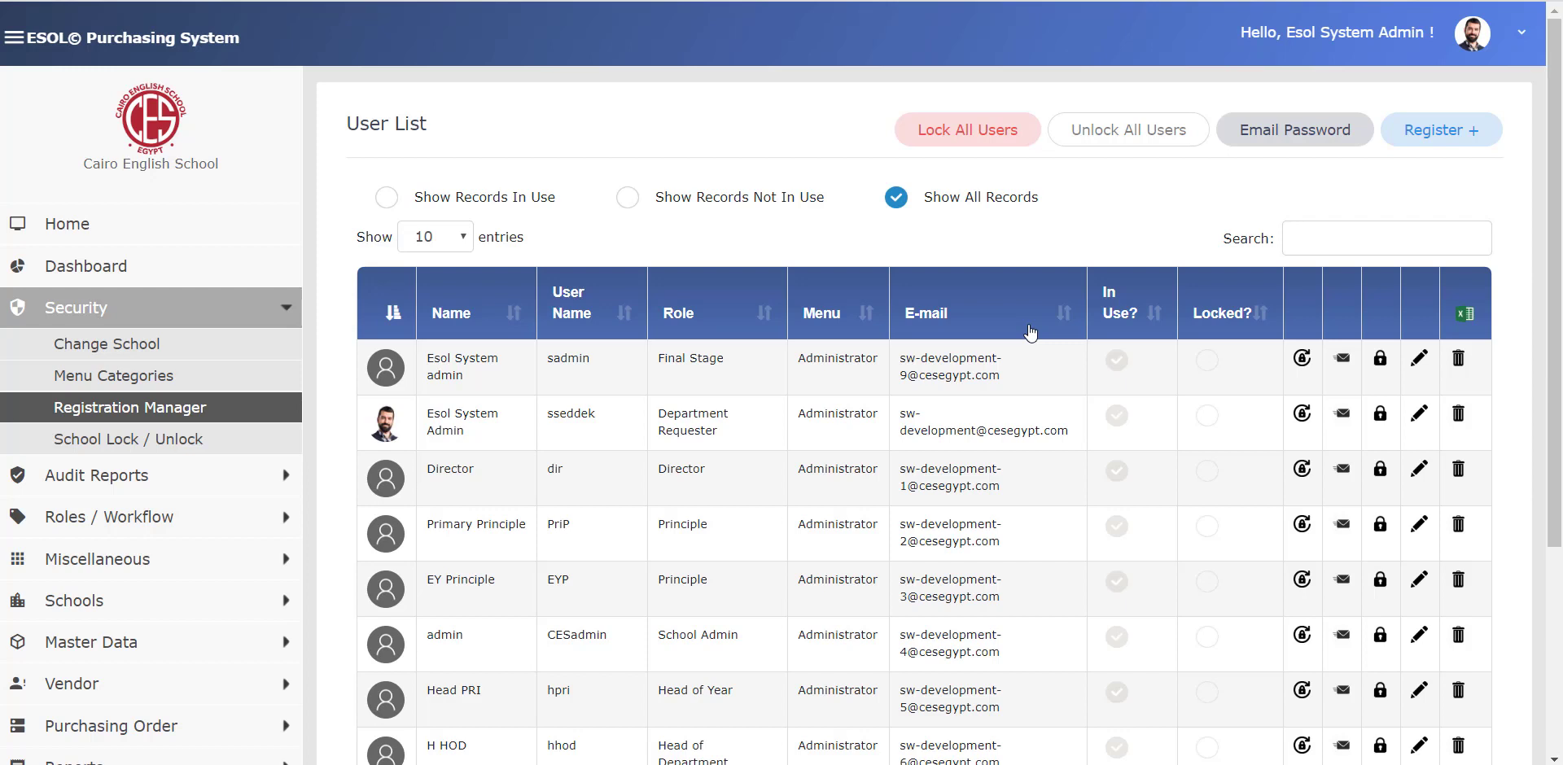
# - Open the Outlook web sign-in page in a new browser tab
pyautogui.press('super+p')
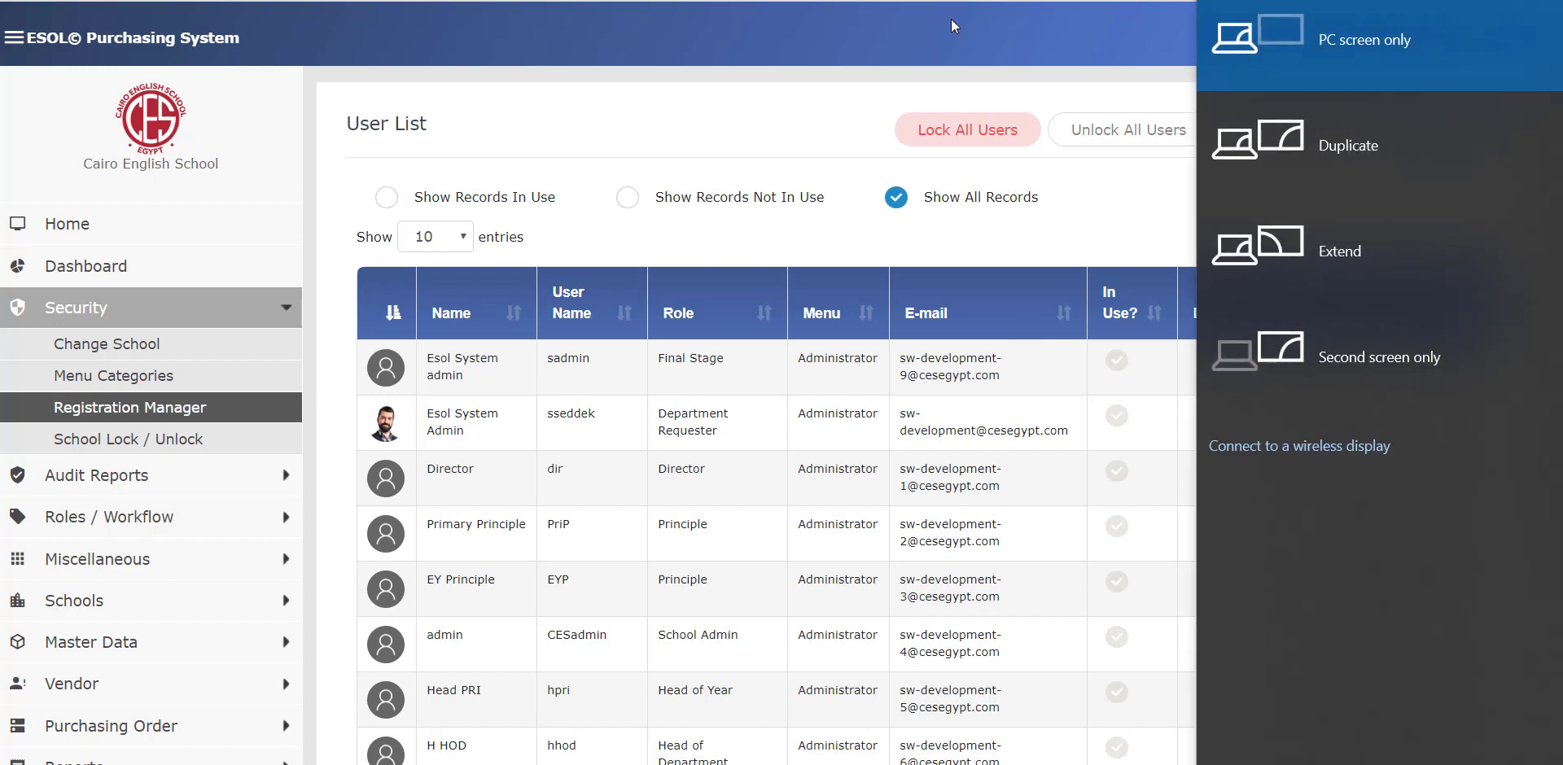
pyautogui.press('Escape')
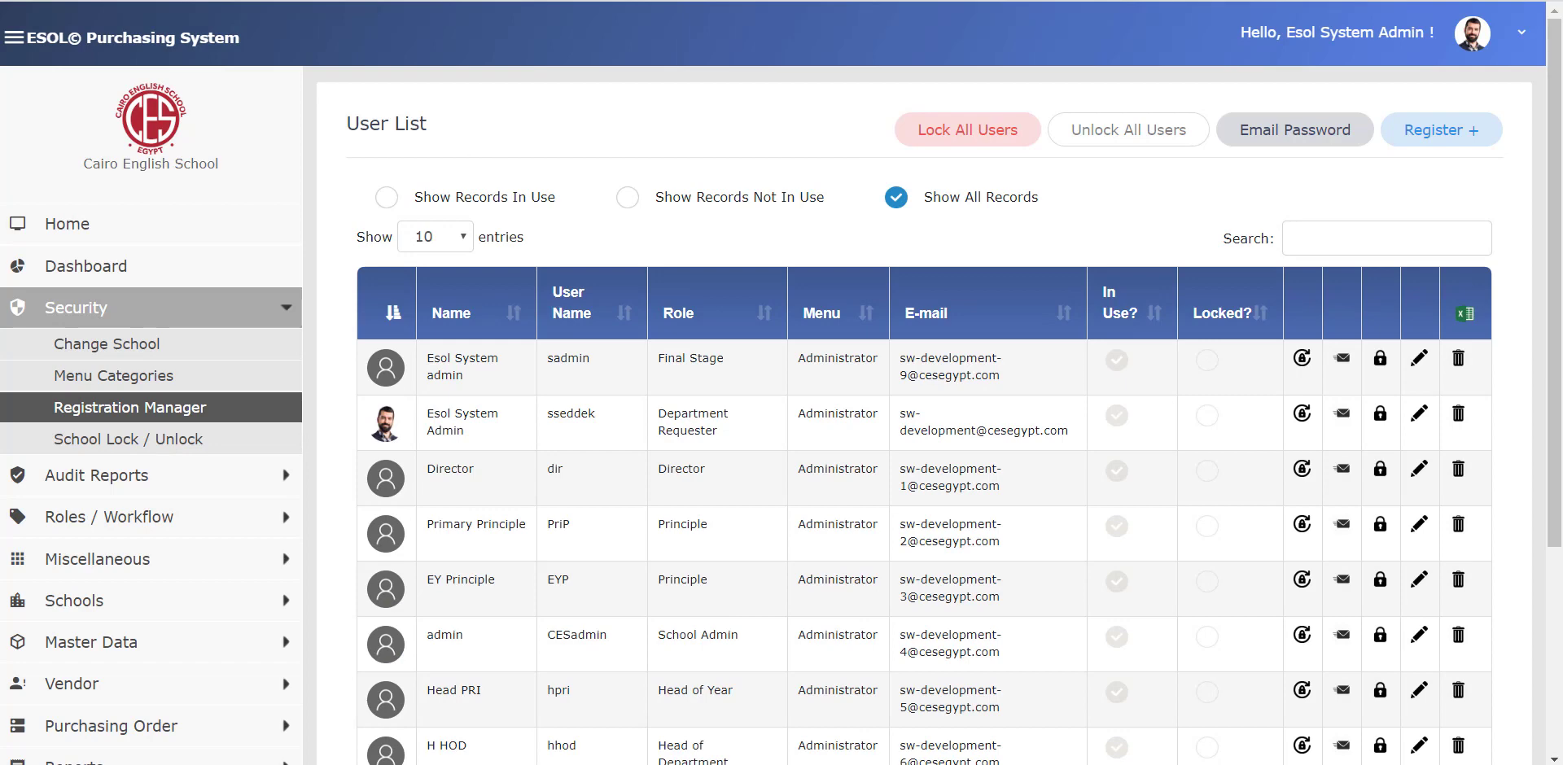
pyautogui.hotkey('ctrl', 't')
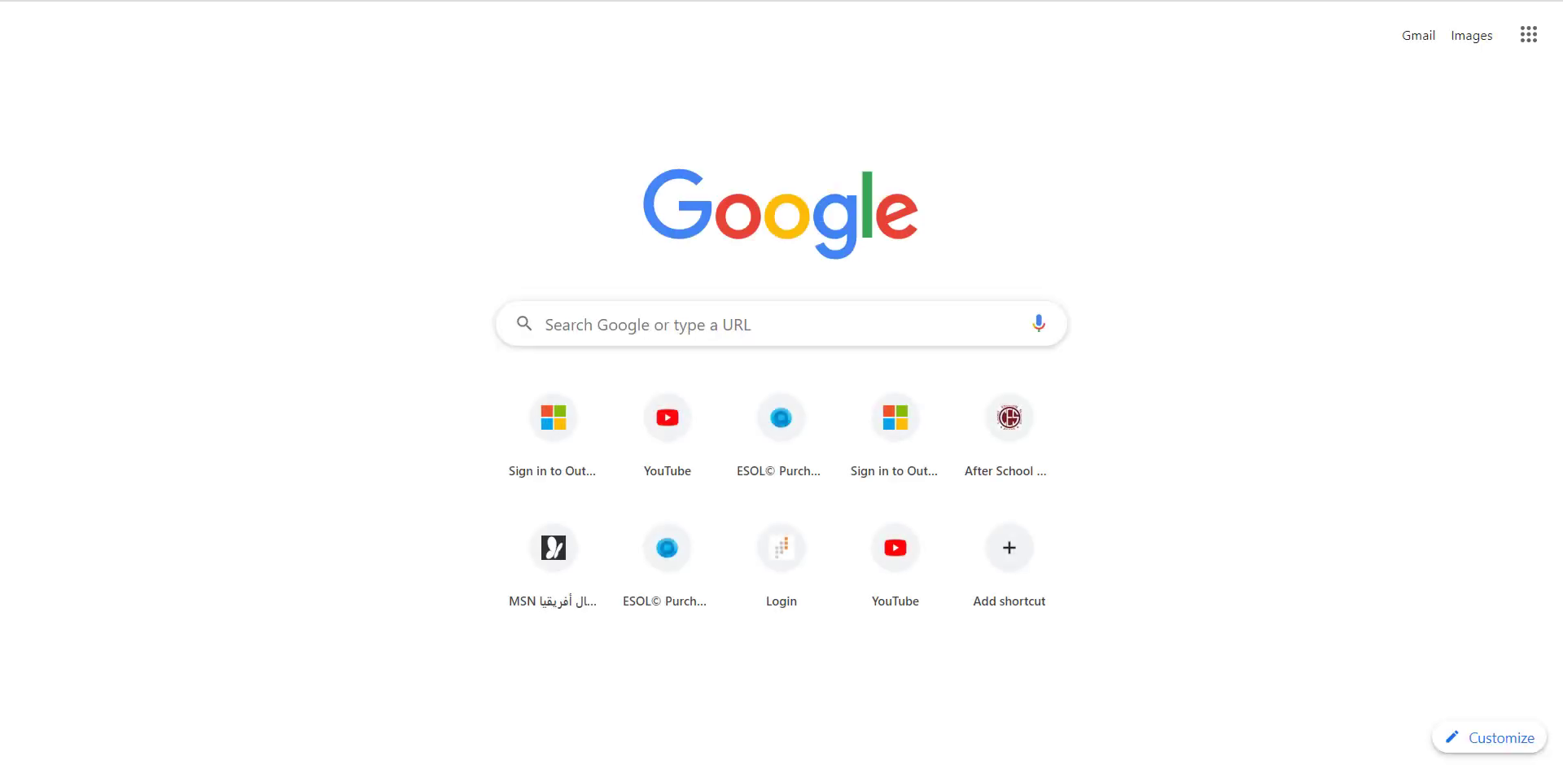
pyautogui.write('out')
pyautogui.press('Return')
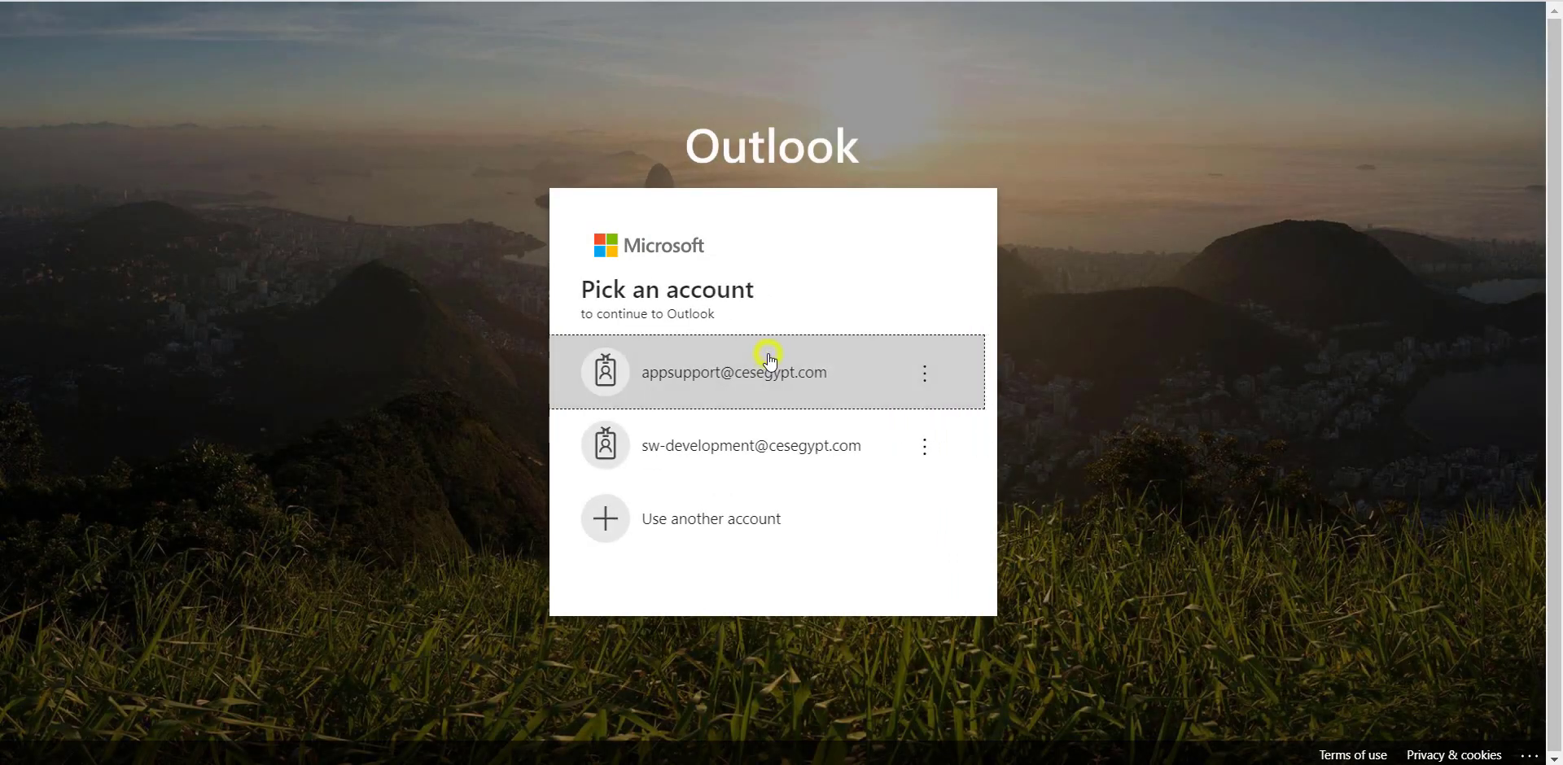
# - Sign in with the support account and its password, choosing to stay signed in
pyautogui.click(770, 359)
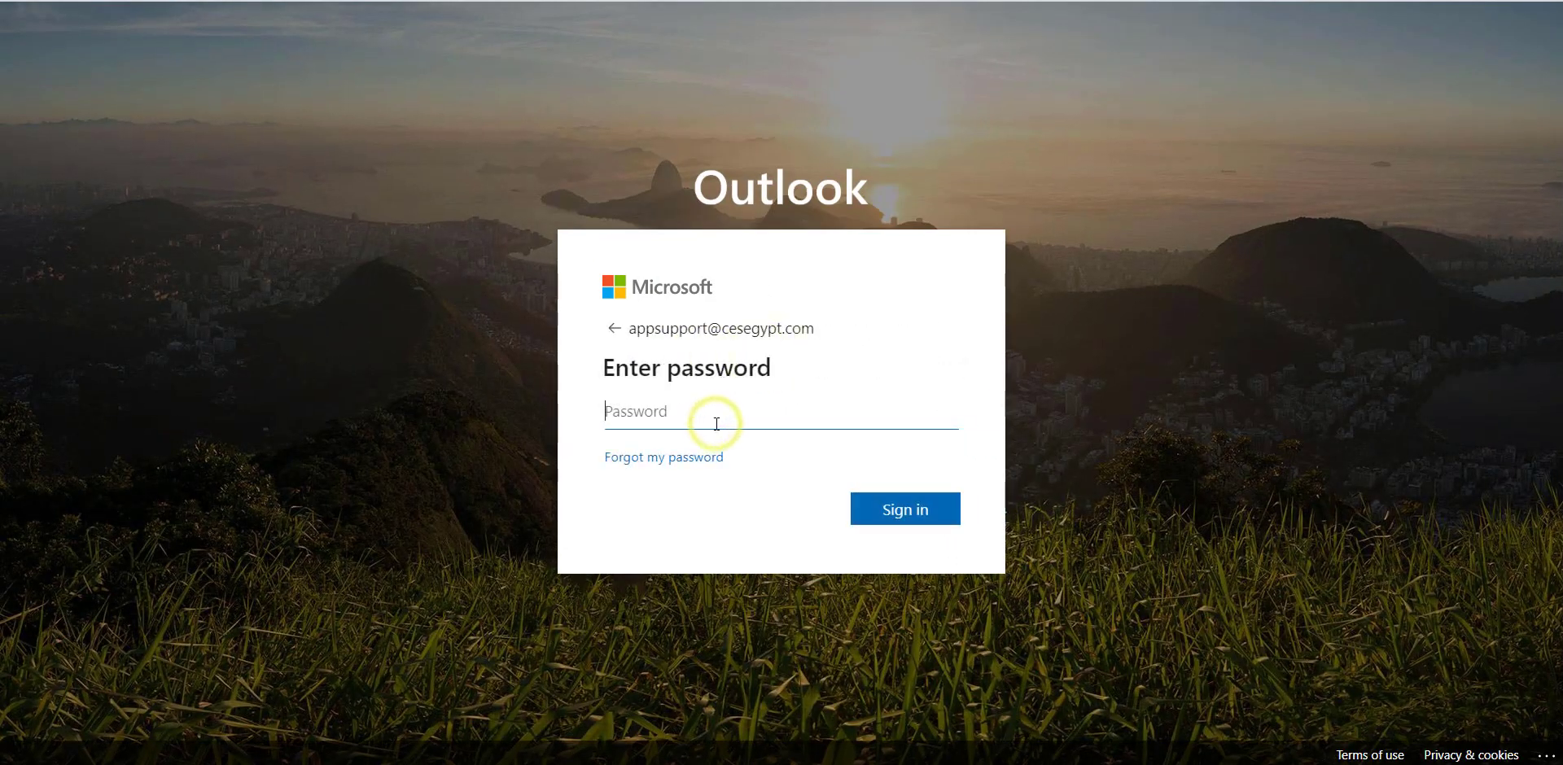
pyautogui.write('********')
pyautogui.press('Return')
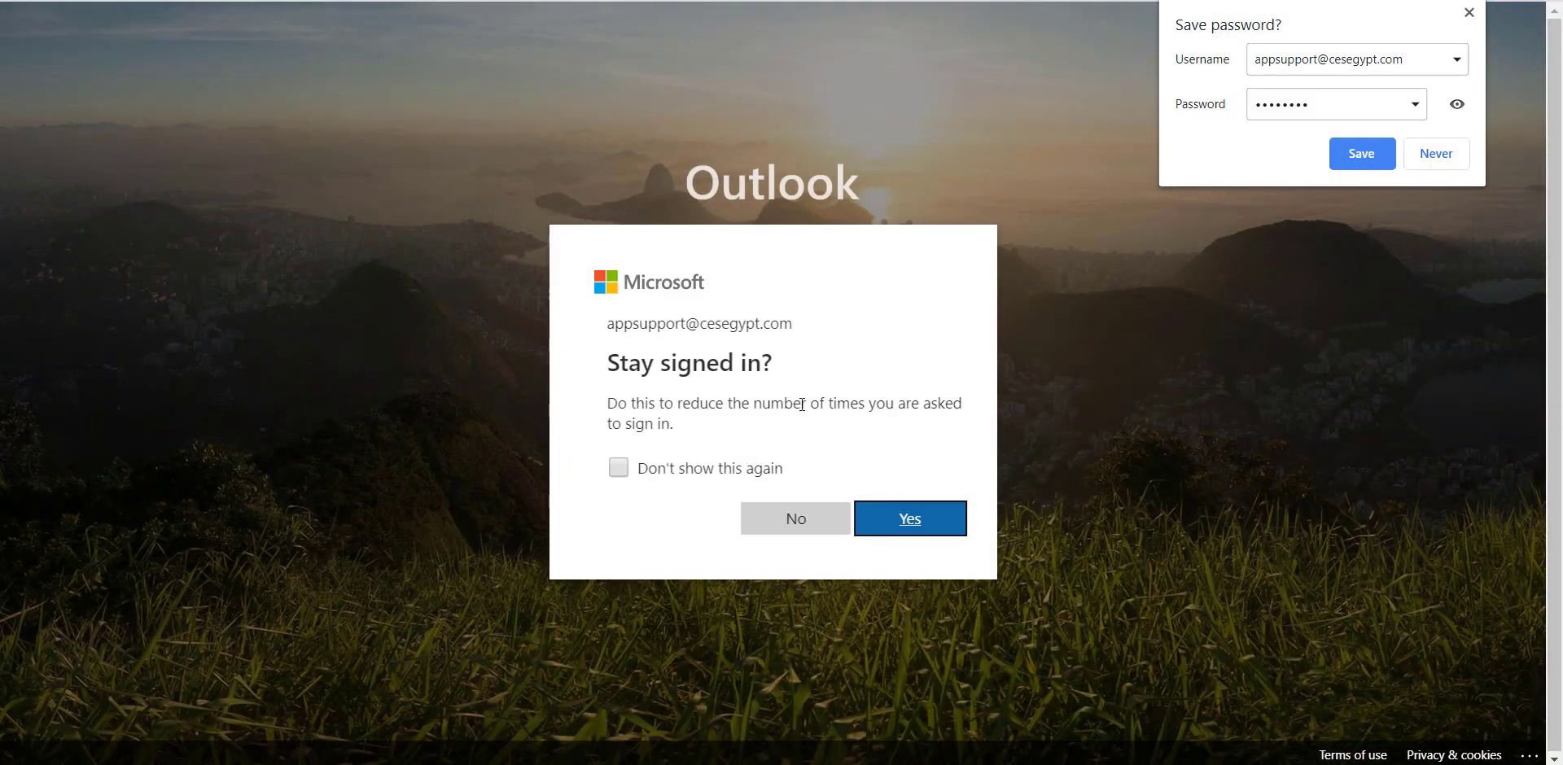
pyautogui.click(905, 522)
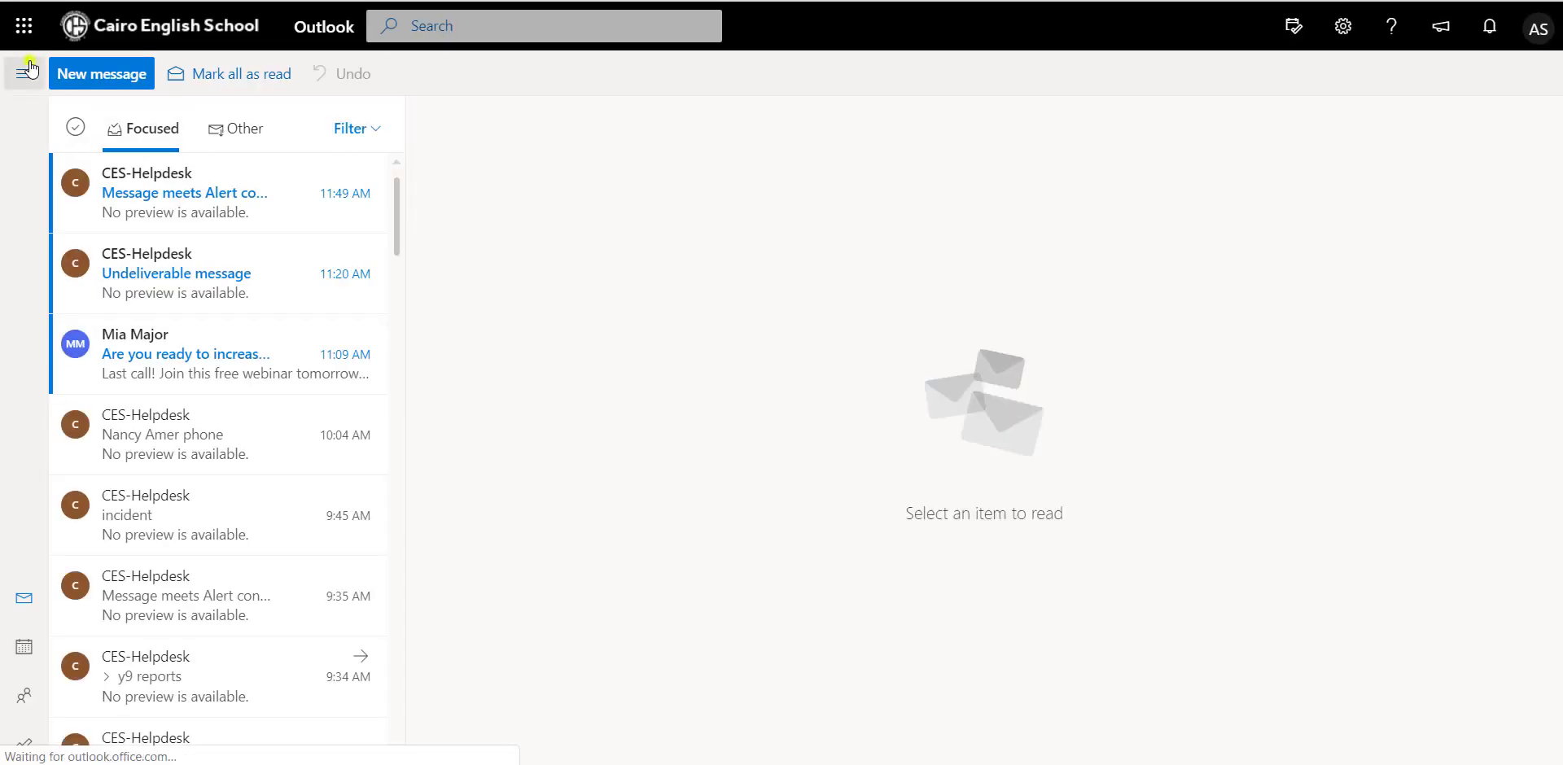
# - Open the Sun 1:20 PM 'Esol Purchasing System Login Credential' e-mail from the mail folders
pyautogui.click(24, 72)
pyautogui.scroll(-5, 128, 517)
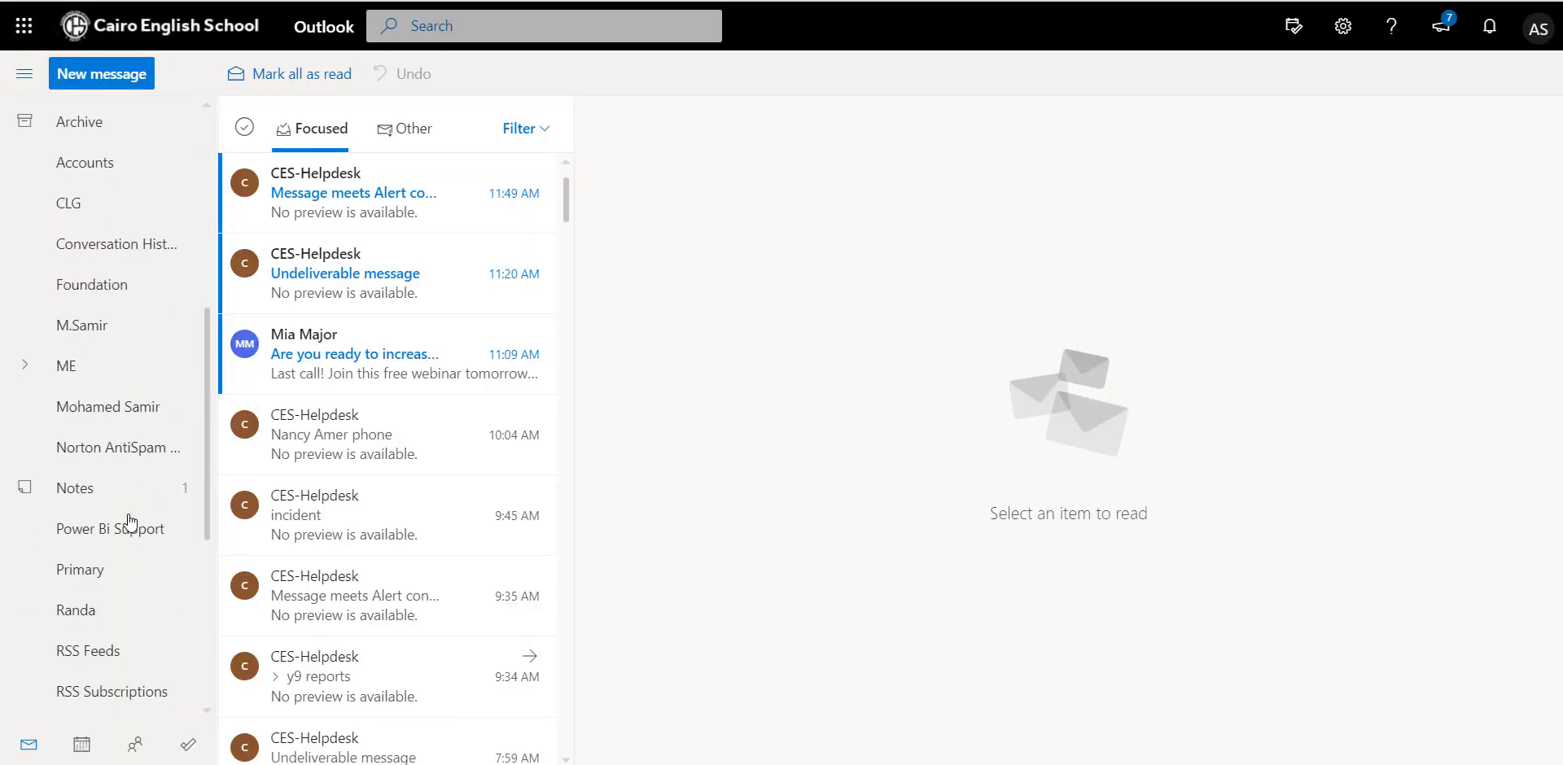
pyautogui.scroll(-3, 128, 358)
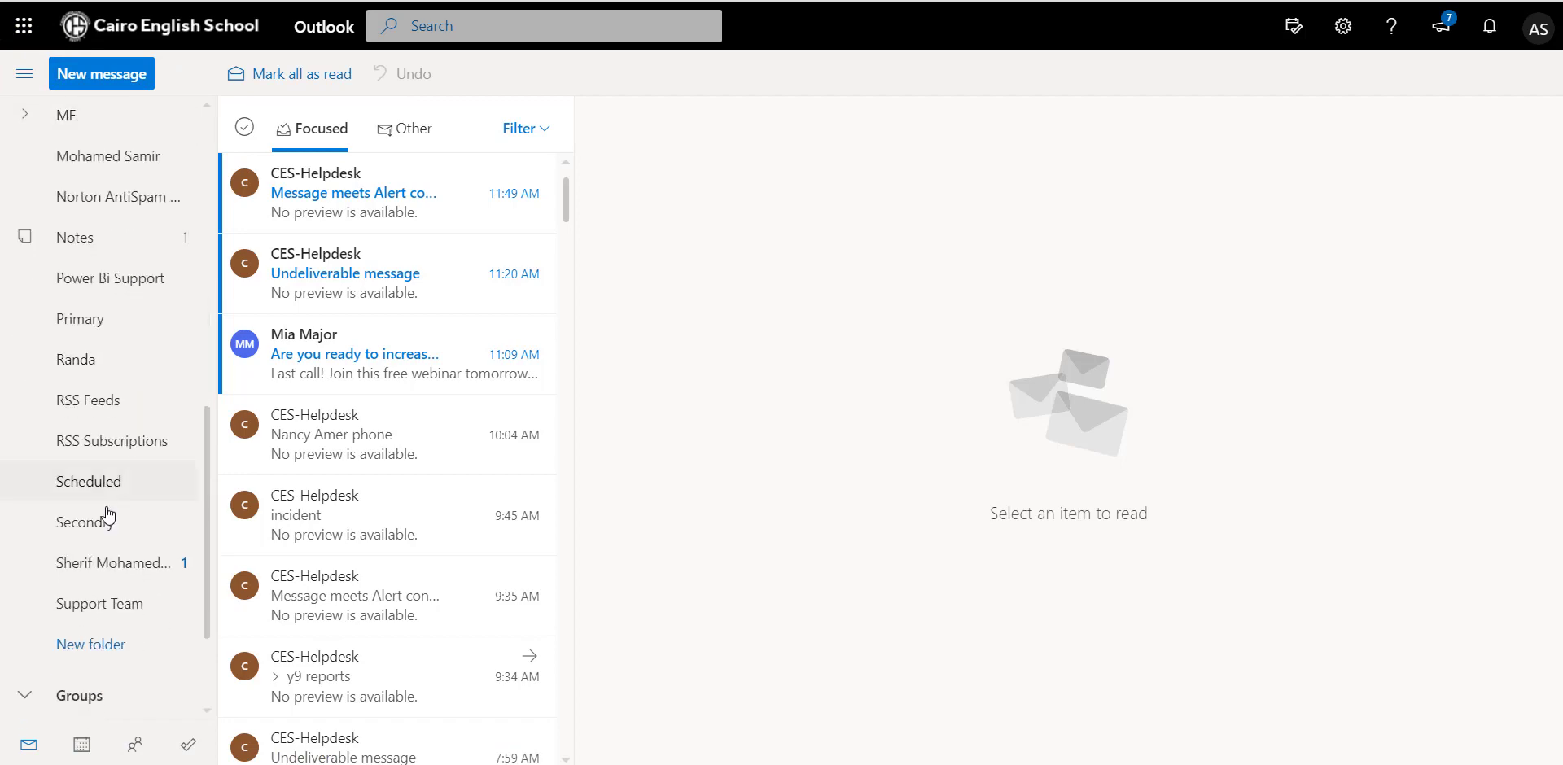
pyautogui.click(102, 563)
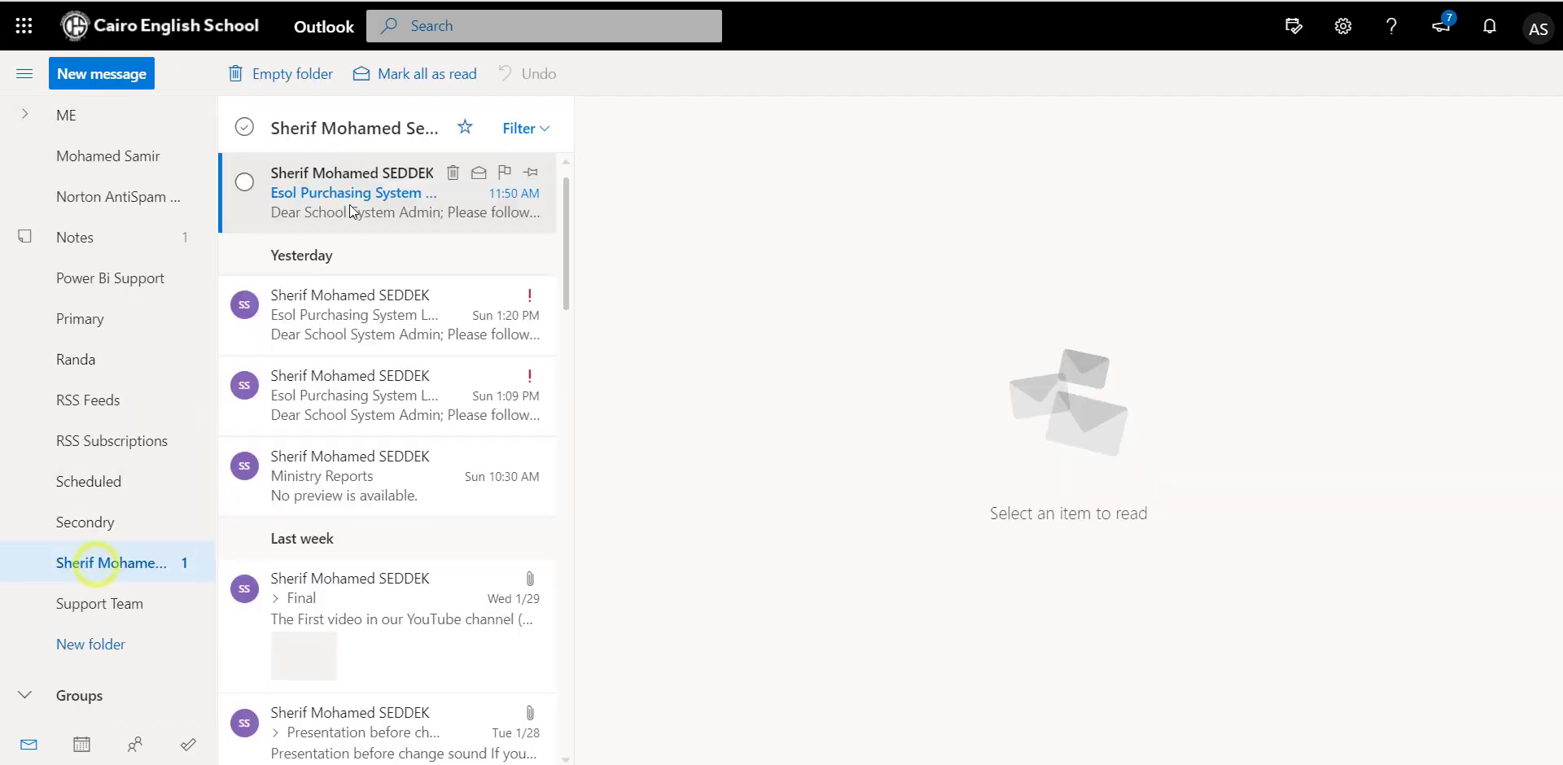
pyautogui.doubleClick(346, 317)
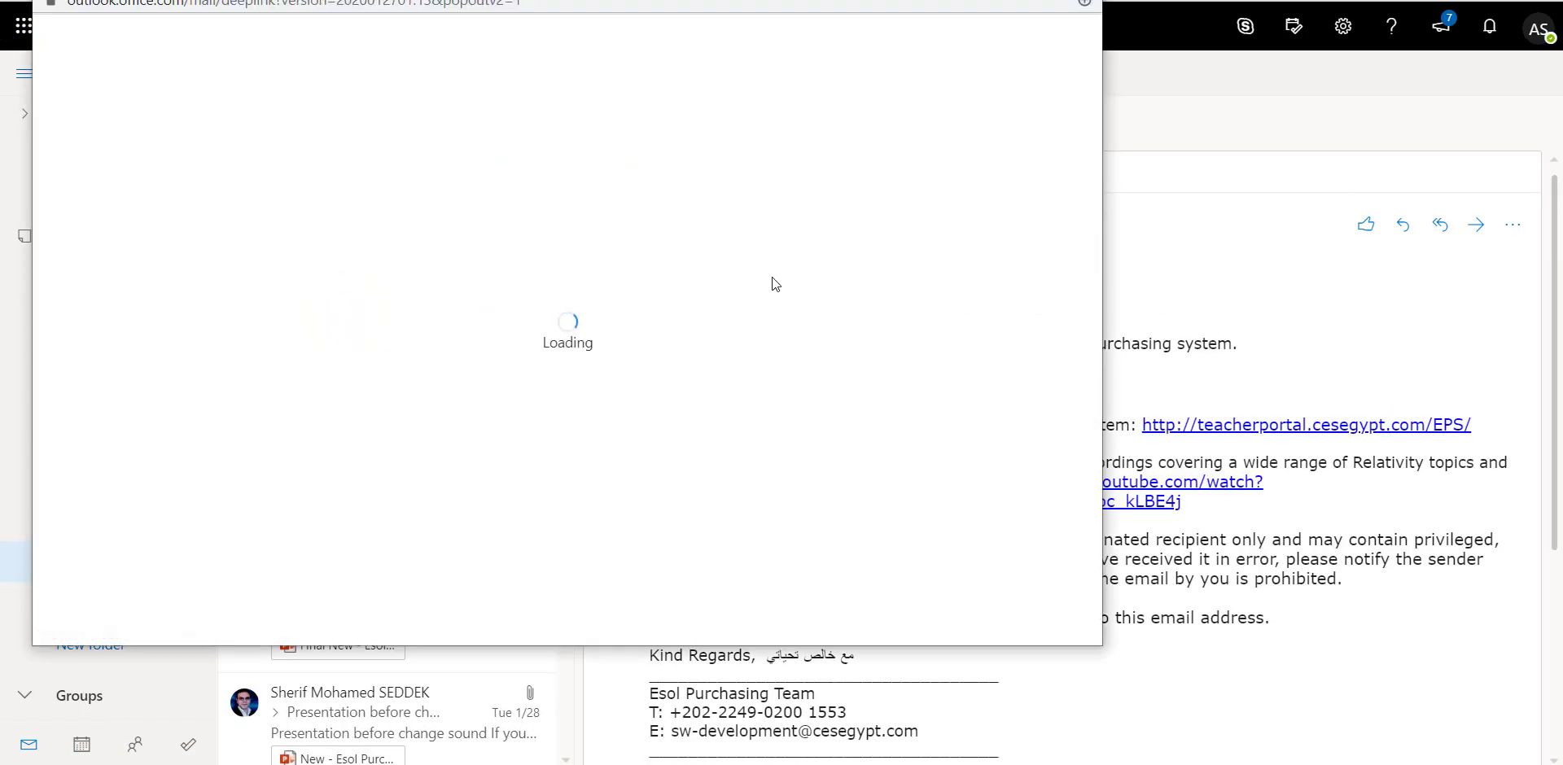
# - Read the maximized credential e-mail, then switch back to the ESOL User List
pyautogui.doubleClick(764, 1)
pyautogui.scroll(-2, 743, 237)
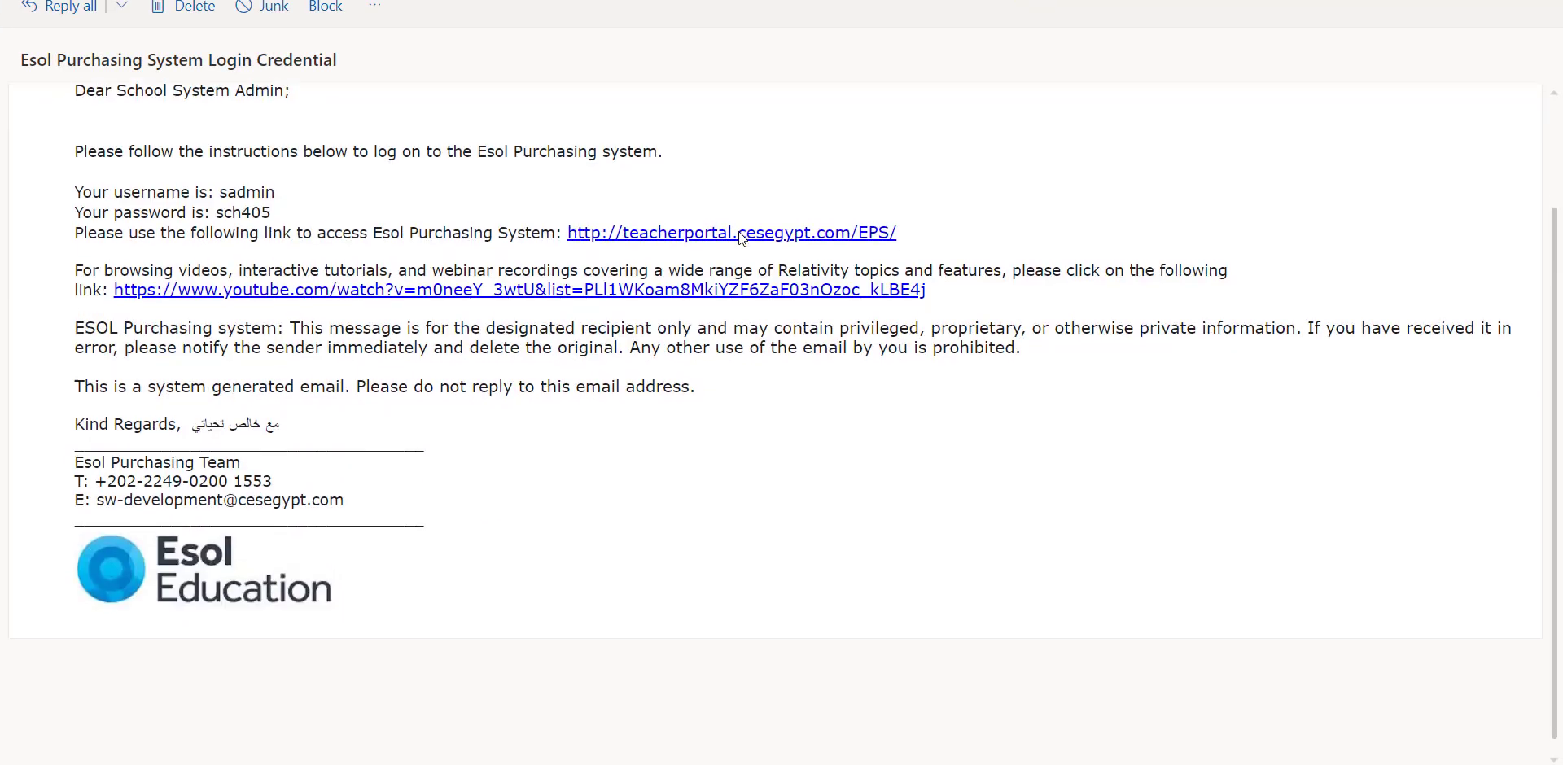
pyautogui.scroll(1, 452, 186)
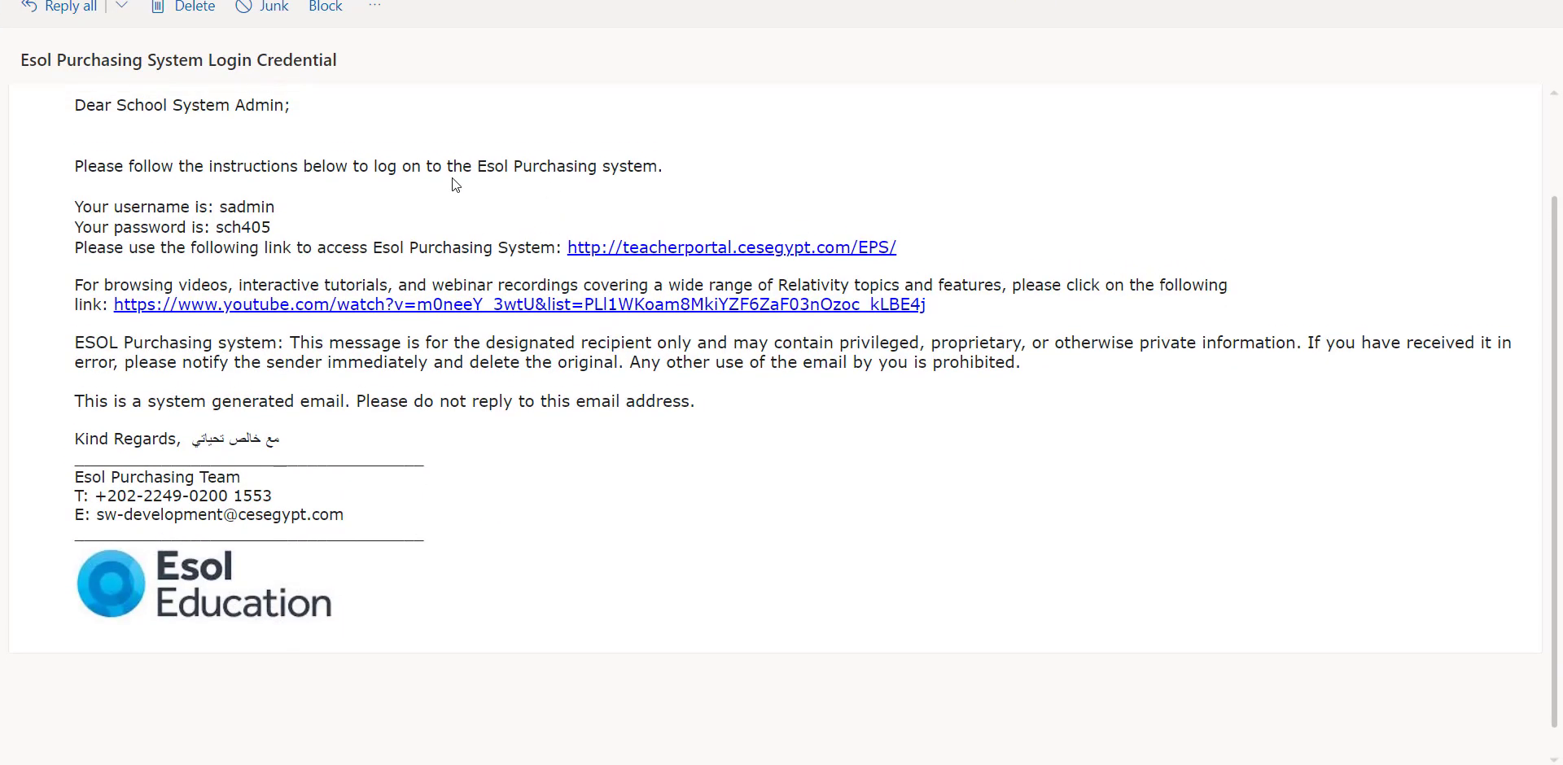
pyautogui.scroll(-1, 455, 185)
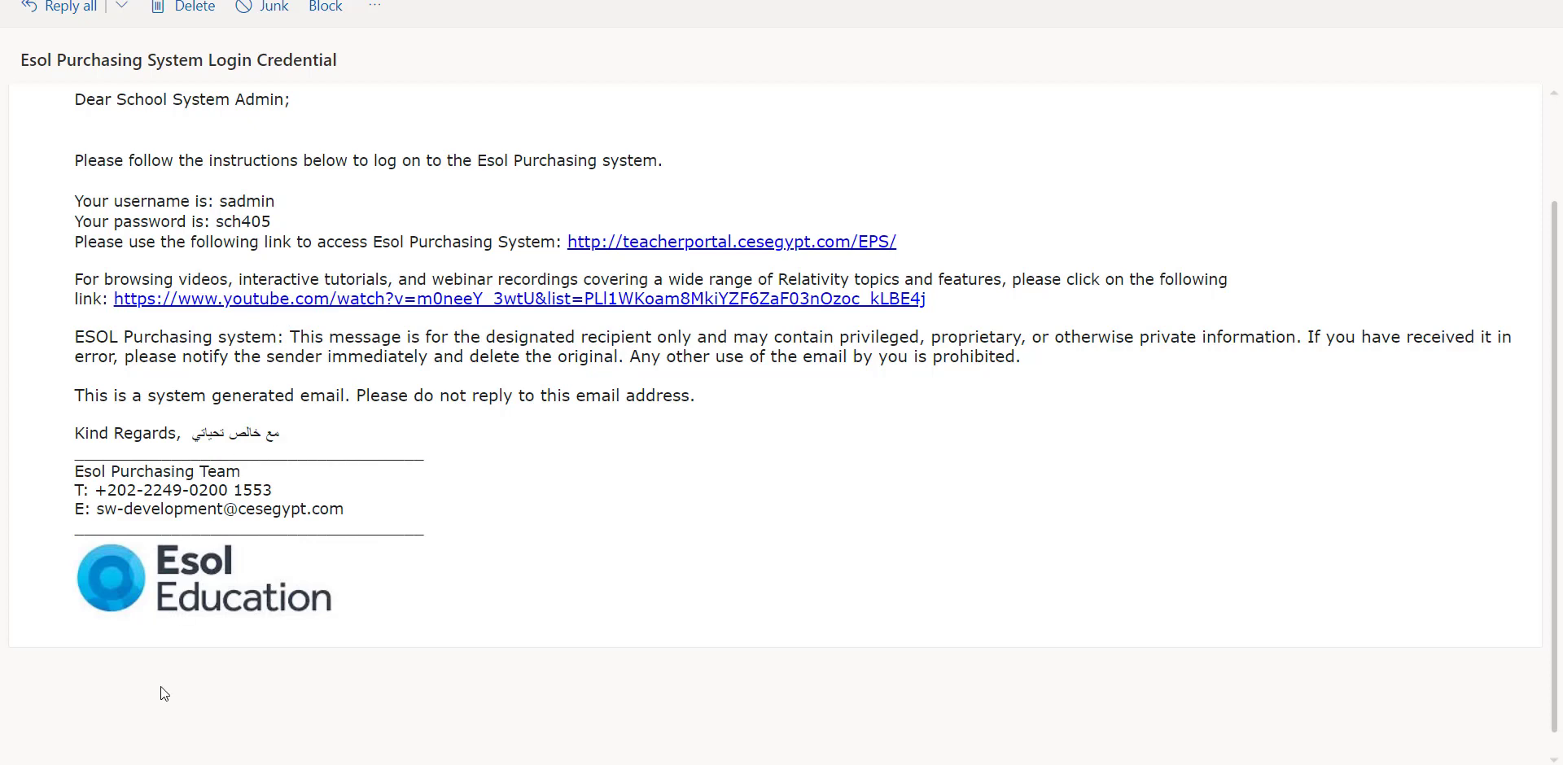
pyautogui.moveTo(528, 763)
pyautogui.click(460, 720)
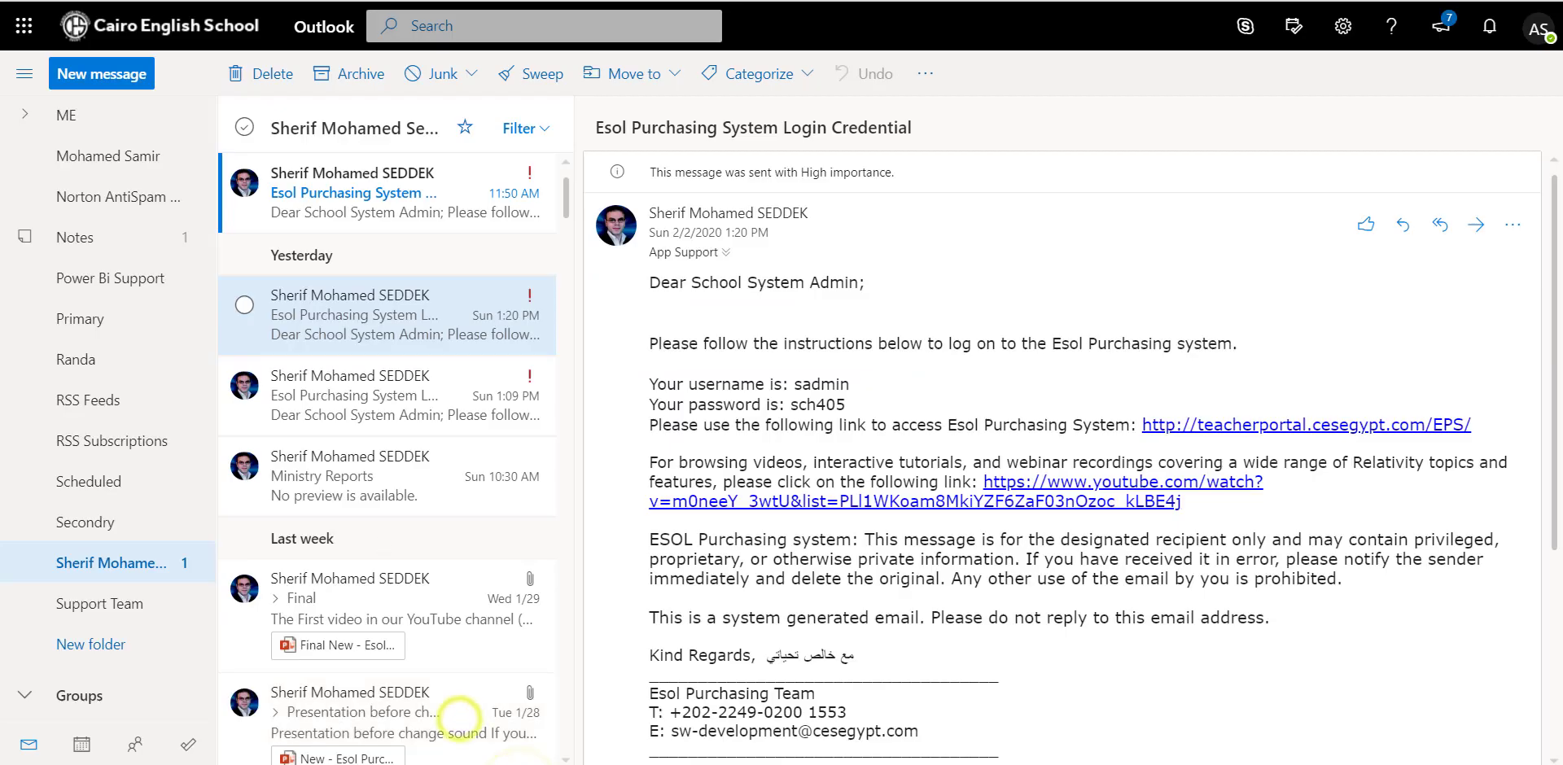
pyautogui.hotkey('ctrl', 'Tab')
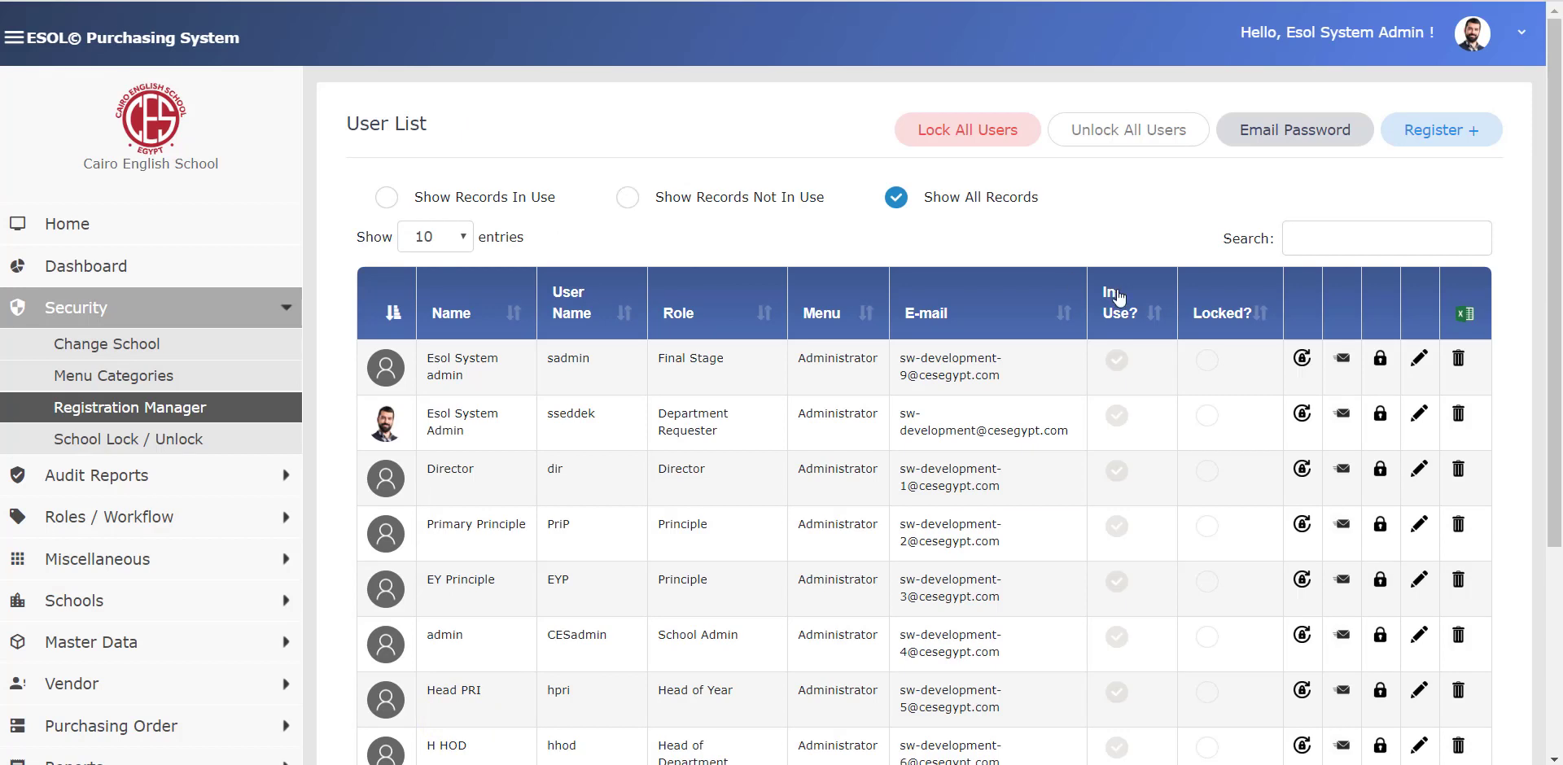
# - Search users for 'school syst' and delete the first School System Admin record, confirming both prompts
pyautogui.click(1373, 246)
pyautogui.write('school')
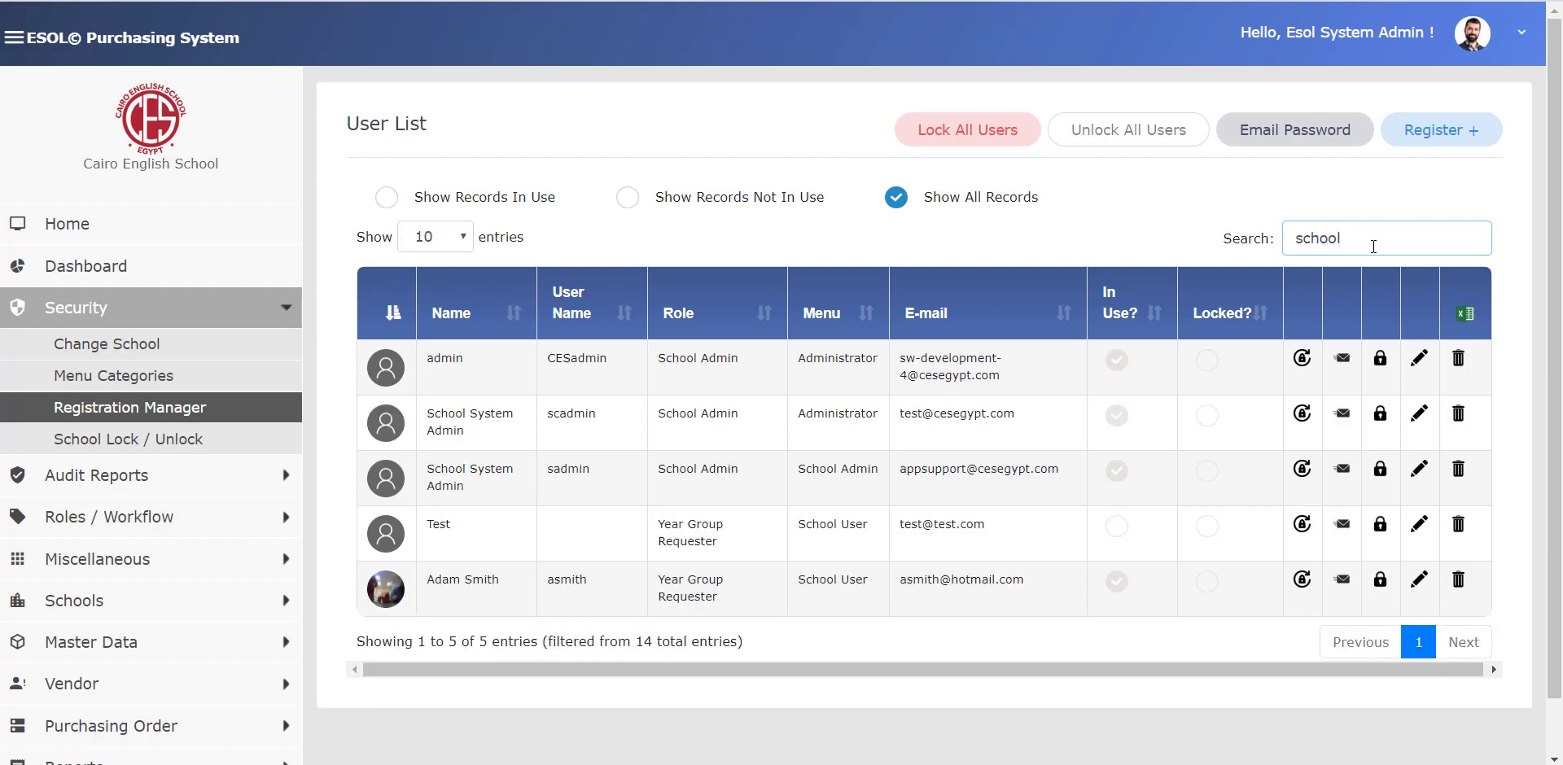
pyautogui.write(' systw')
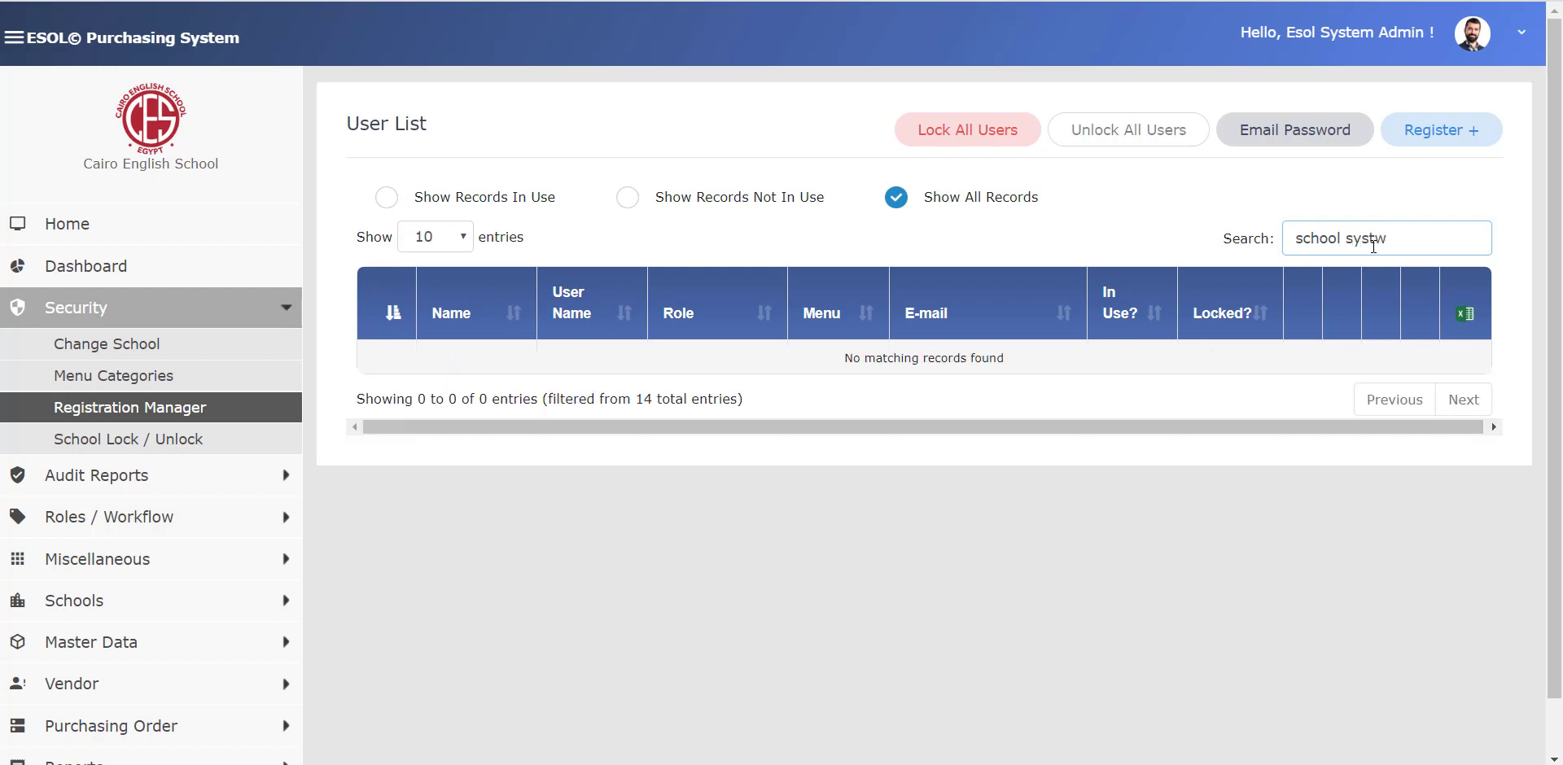
pyautogui.press('BackSpace')
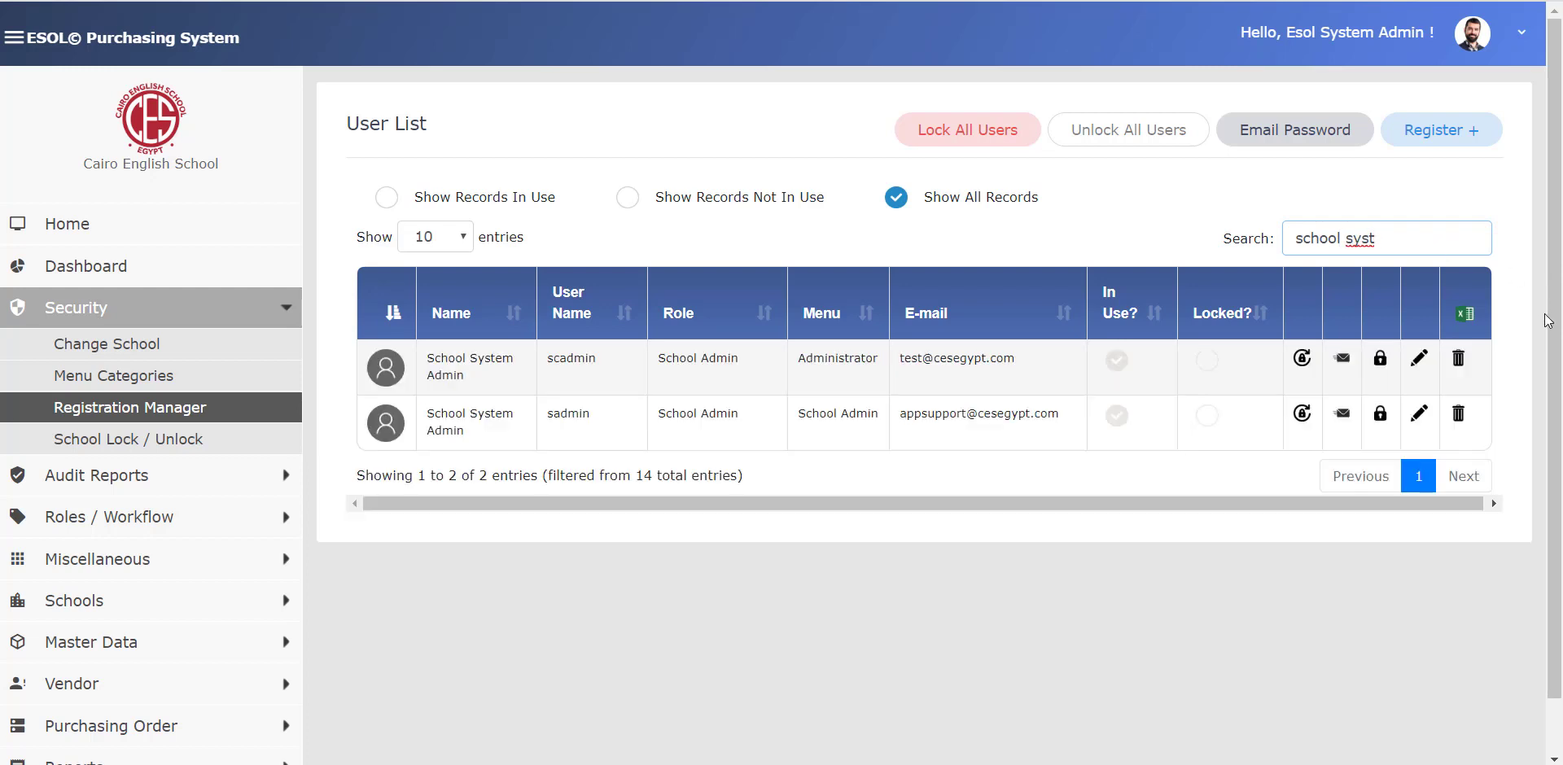
pyautogui.click(1458, 360)
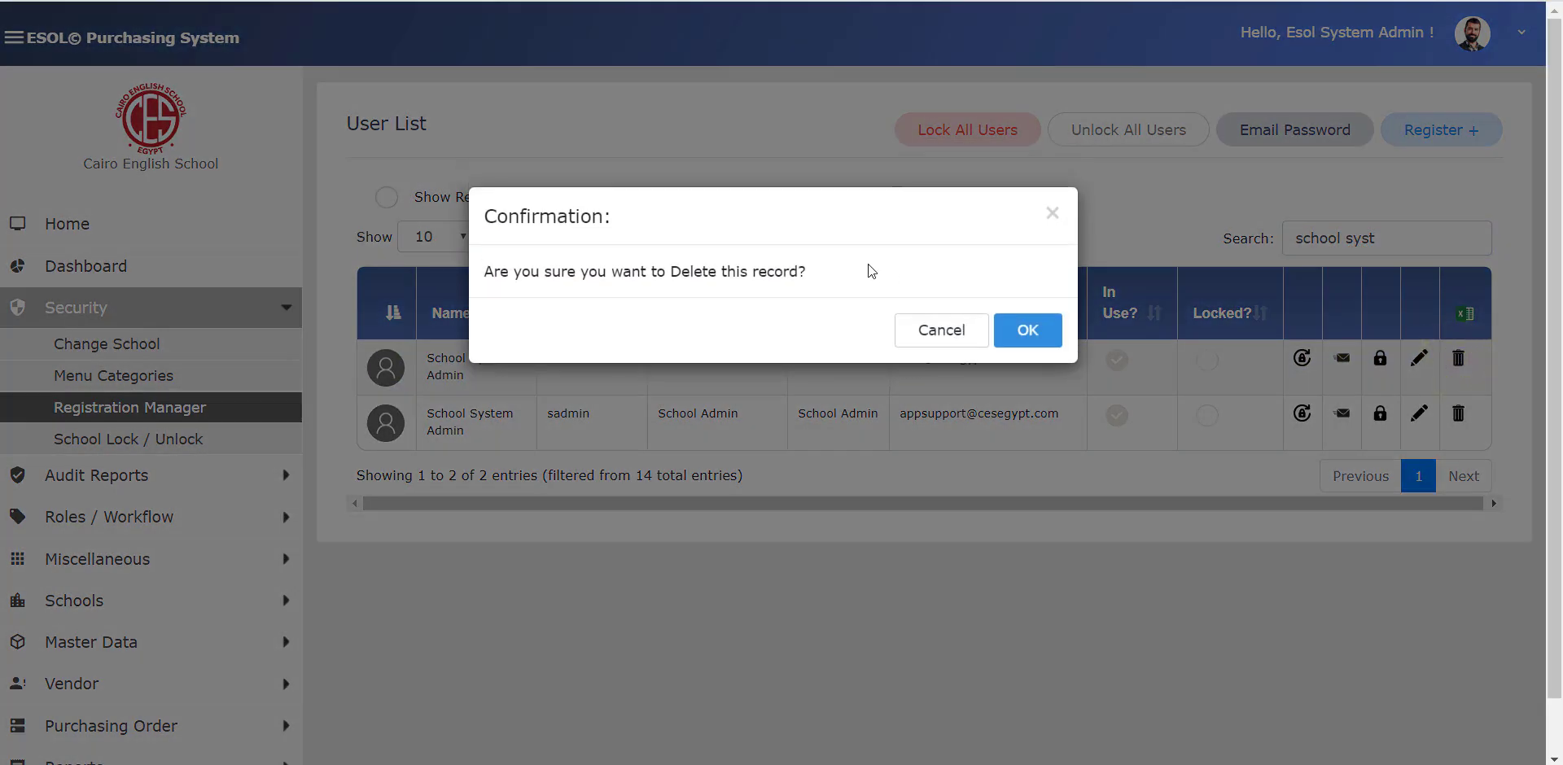
pyautogui.click(1031, 330)
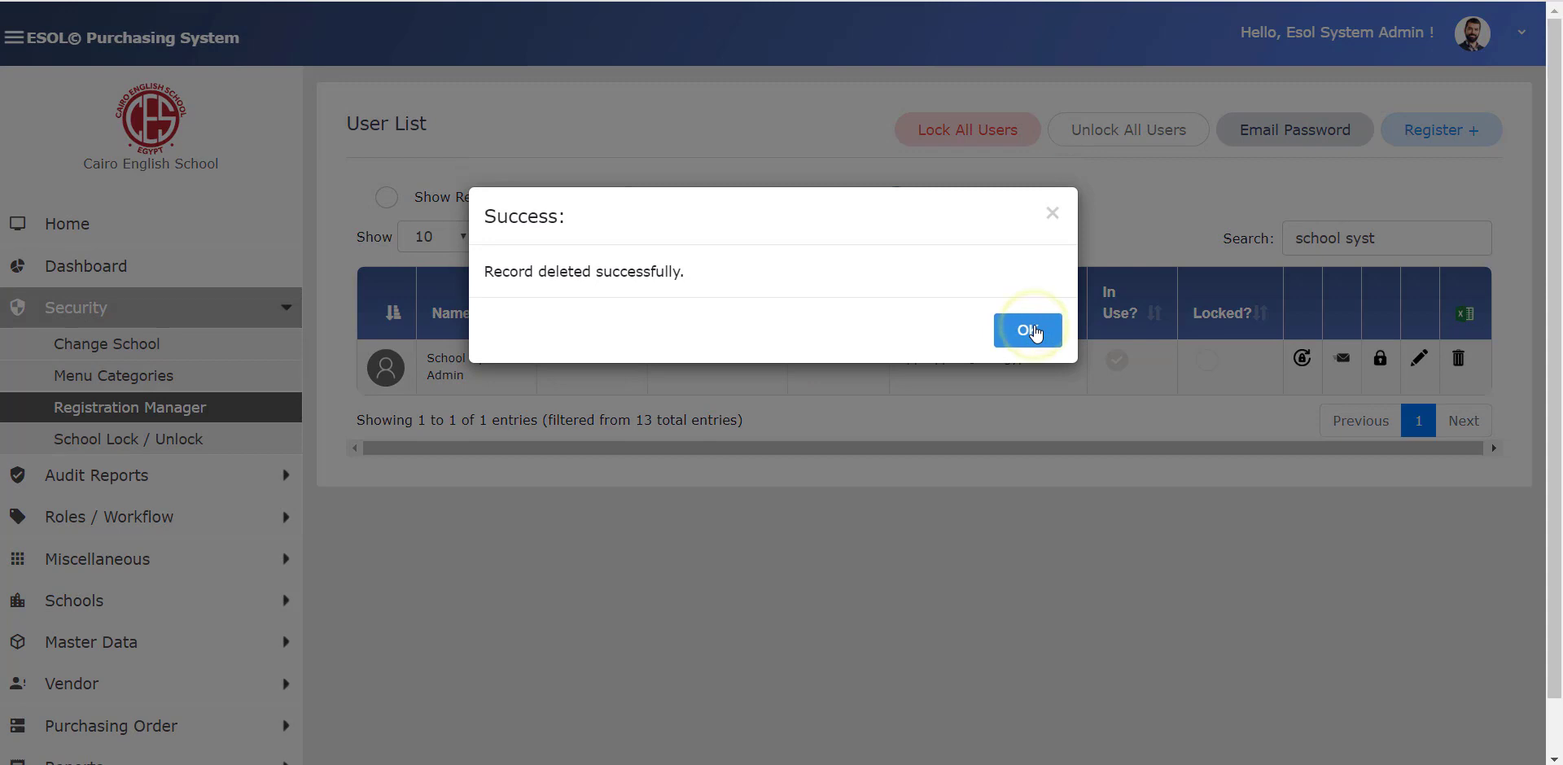
pyautogui.click(1032, 330)
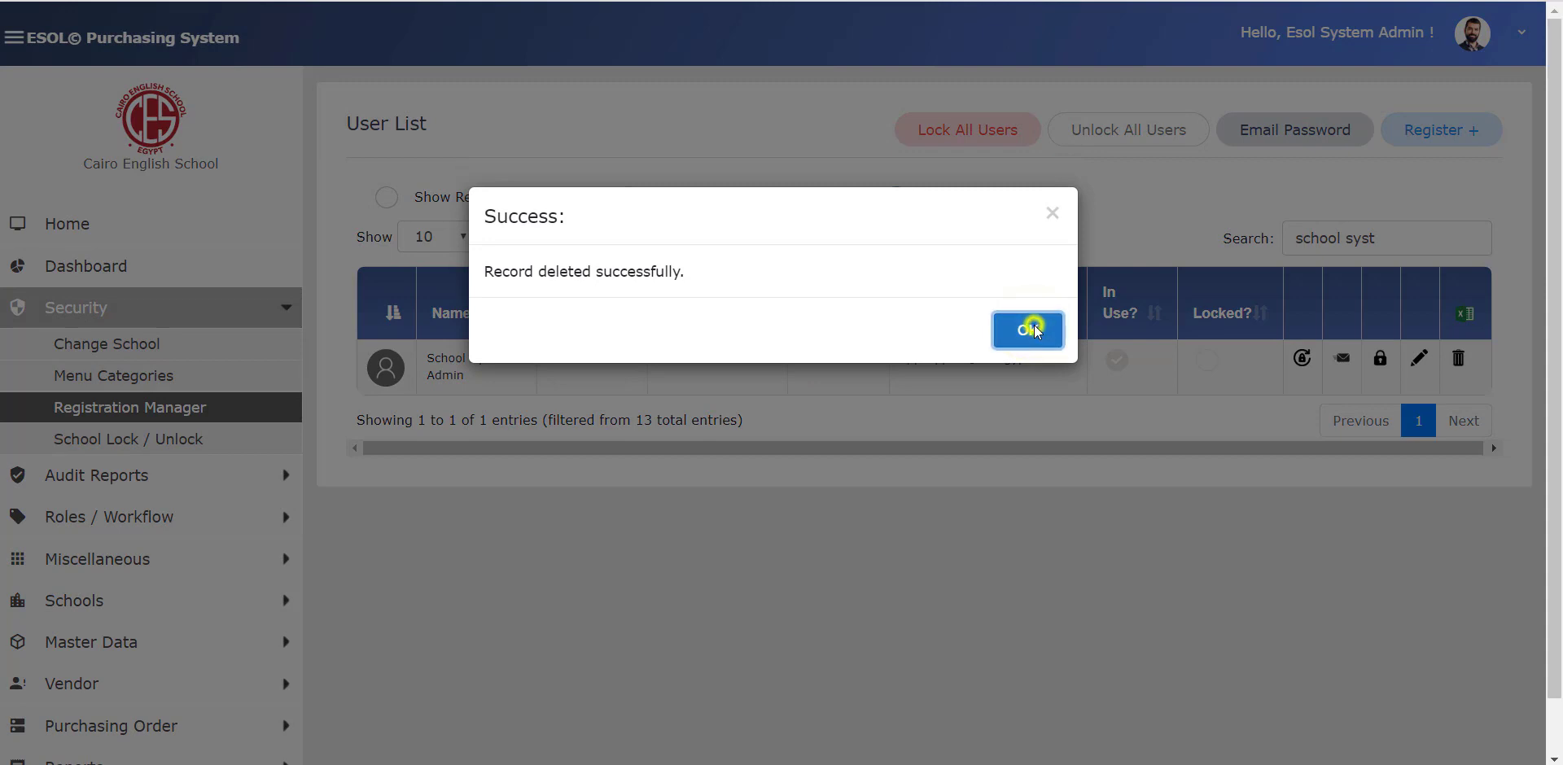